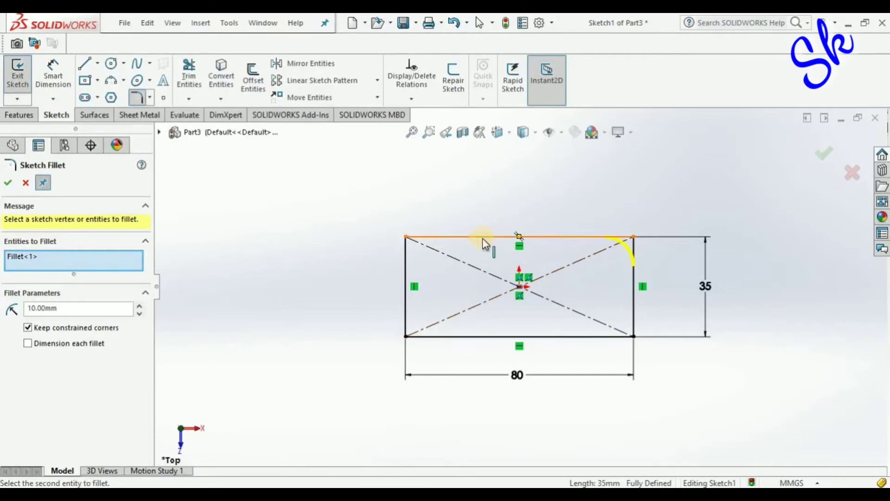
Fillet the rectangle's two upper corners with a 5 mm radius.
{"action": "left_click", "coordinate": [482, 237]}
{"action": "left_click", "coordinate": [408, 261]}
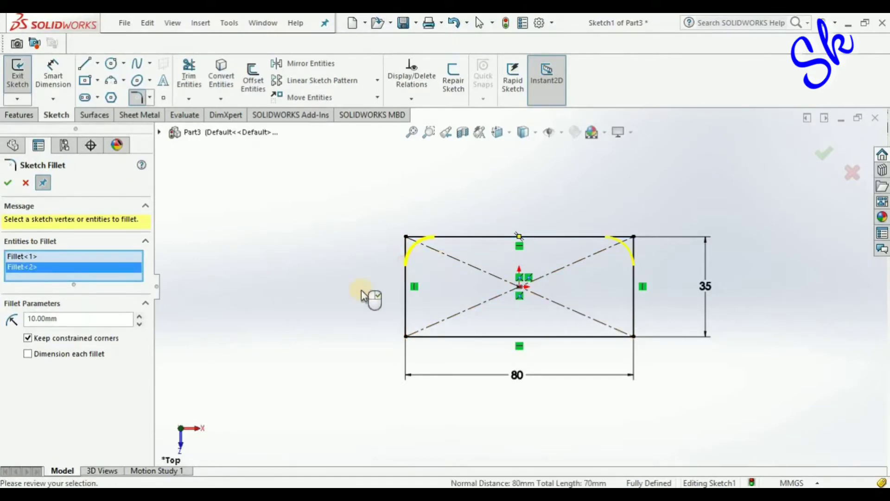
{"action": "left_click", "coordinate": [109, 319]}
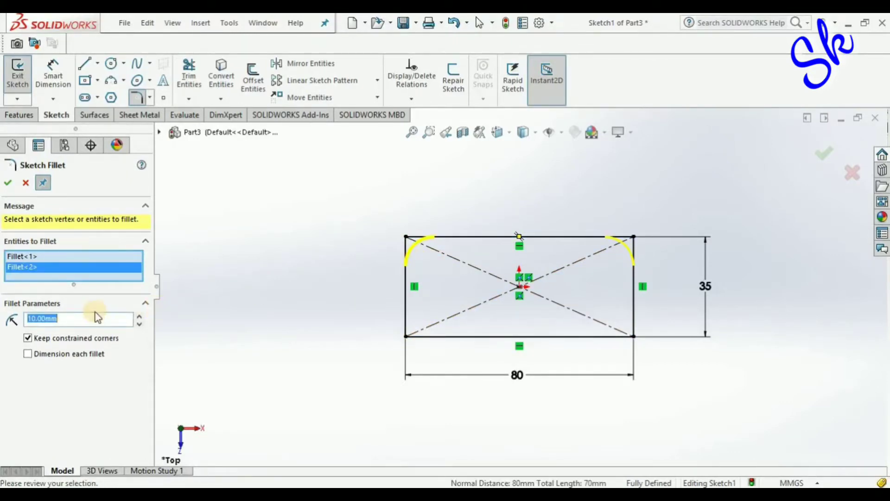
{"action": "type", "text": "5"}
{"action": "key", "text": "Return"}
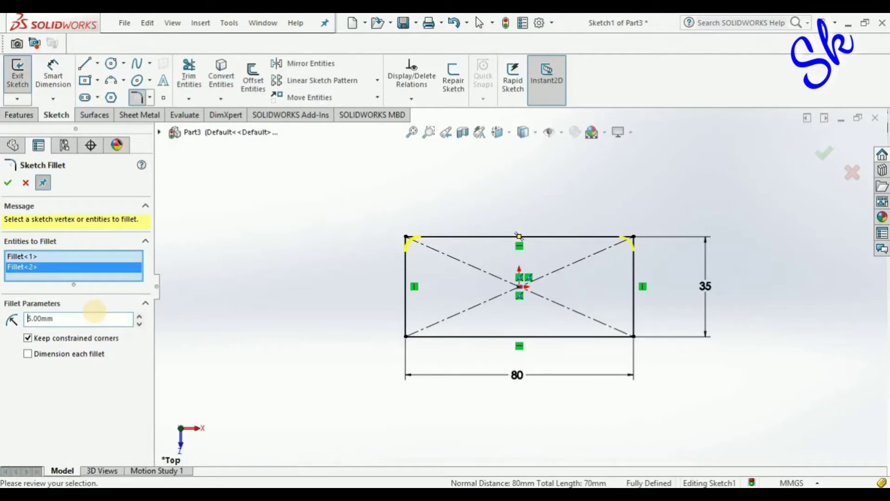
{"action": "left_click", "coordinate": [8, 183]}
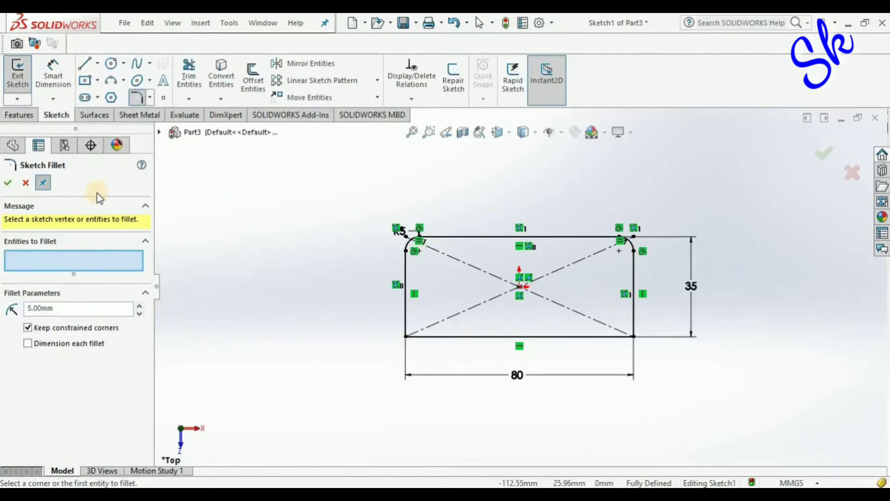
{"action": "left_click", "coordinate": [8, 182]}
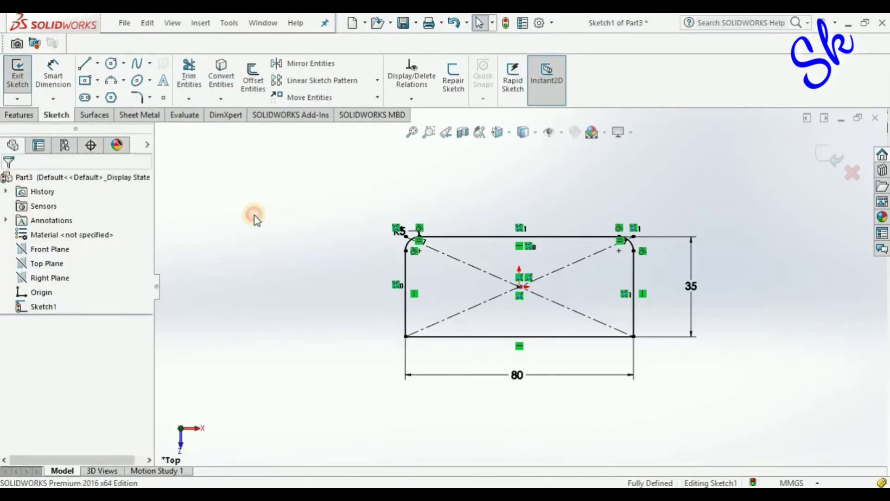
Extrude the filleted rectangle 1.5 mm as a blind boss.
{"action": "left_click", "coordinate": [24, 114]}
{"action": "left_click", "coordinate": [28, 91]}
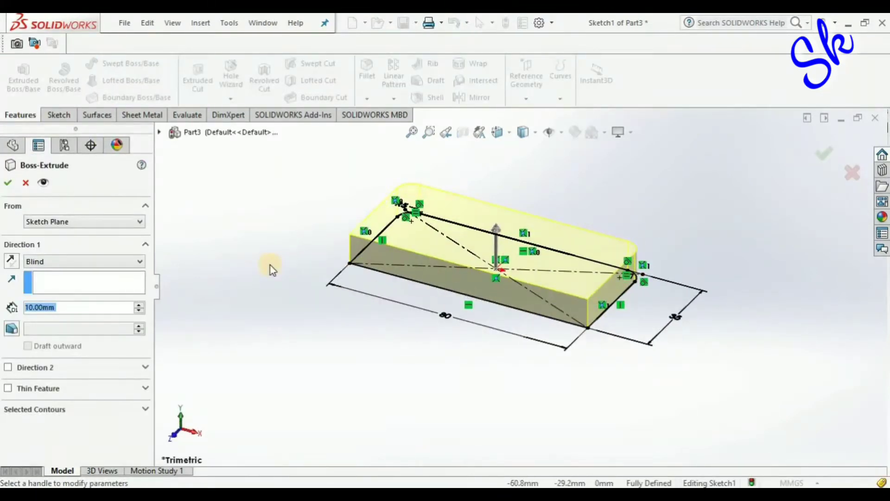
{"action": "type", "text": "1.5"}
{"action": "key", "text": "Return"}
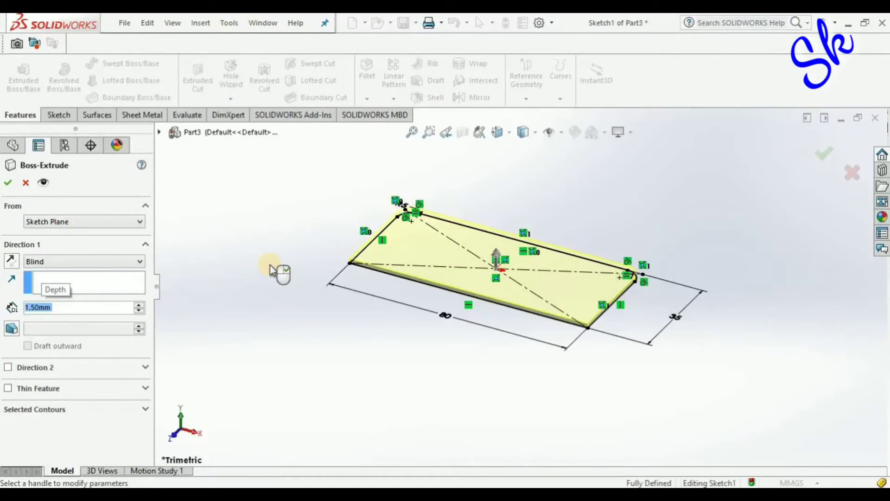
{"action": "left_click", "coordinate": [8, 182]}
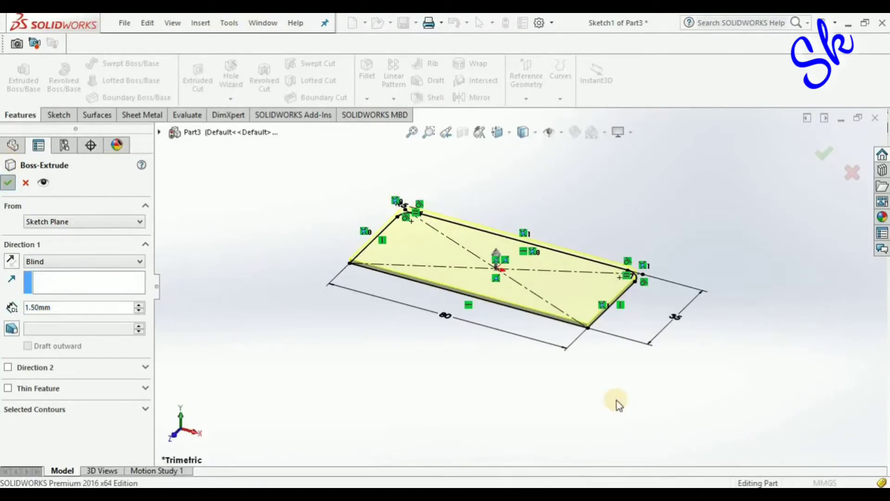
Start a circle sketch on the plate's narrow 35 mm side face, viewed square on.
{"action": "scroll", "coordinate": [614, 333], "scroll_direction": "down", "scroll_amount": 5}
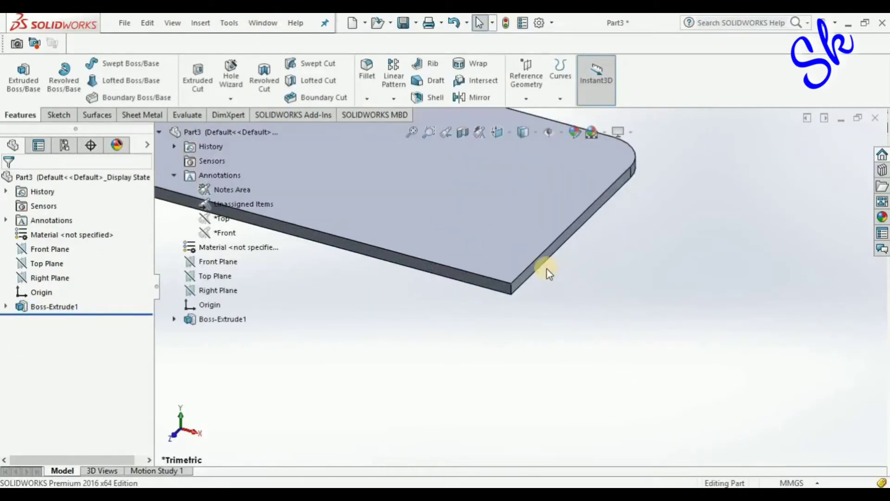
{"action": "left_click", "coordinate": [527, 274]}
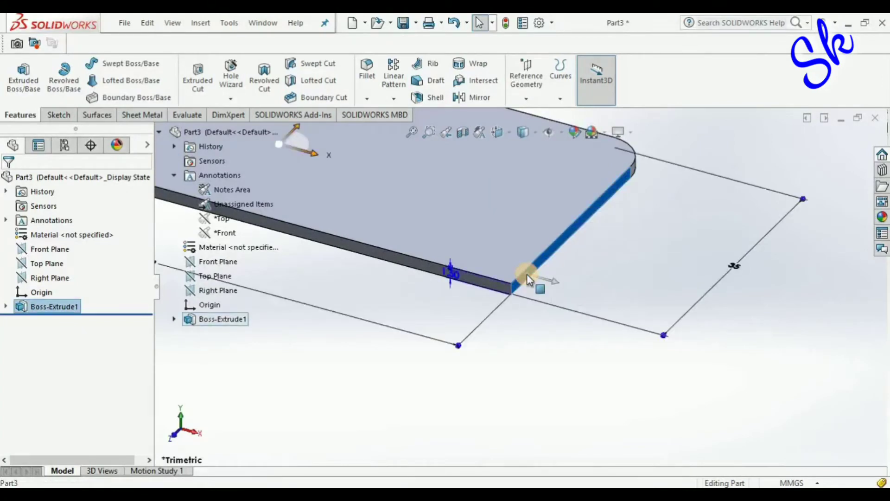
{"action": "key", "text": "ctrl+8"}
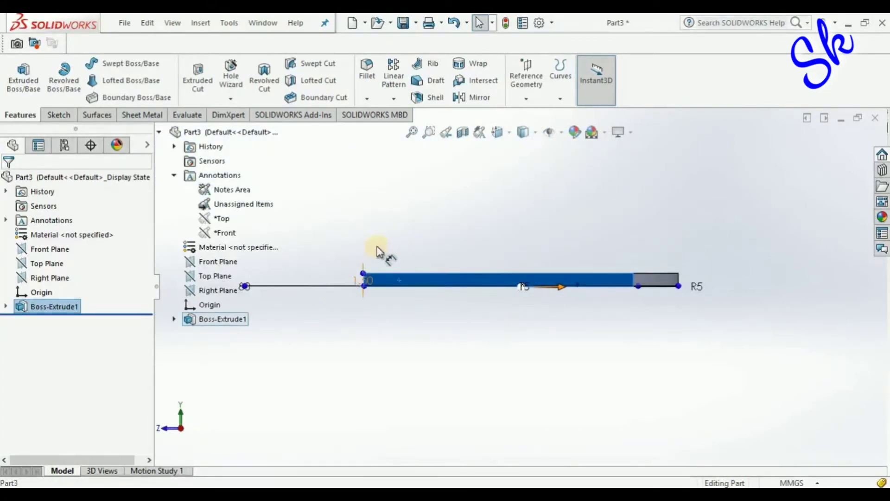
{"action": "scroll", "coordinate": [373, 251], "scroll_direction": "down", "scroll_amount": 1}
{"action": "scroll", "coordinate": [373, 252], "scroll_direction": "up", "scroll_amount": 2}
{"action": "left_click", "coordinate": [373, 252]}
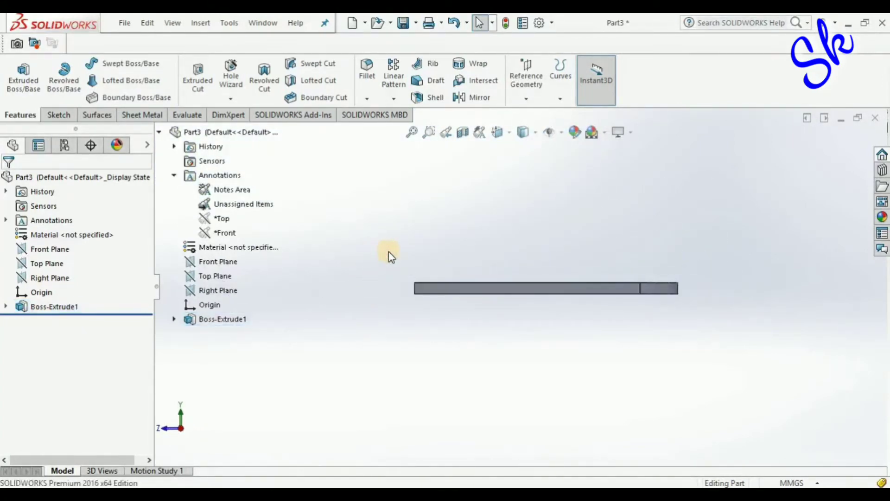
{"action": "scroll", "coordinate": [389, 251], "scroll_direction": "down", "scroll_amount": 2}
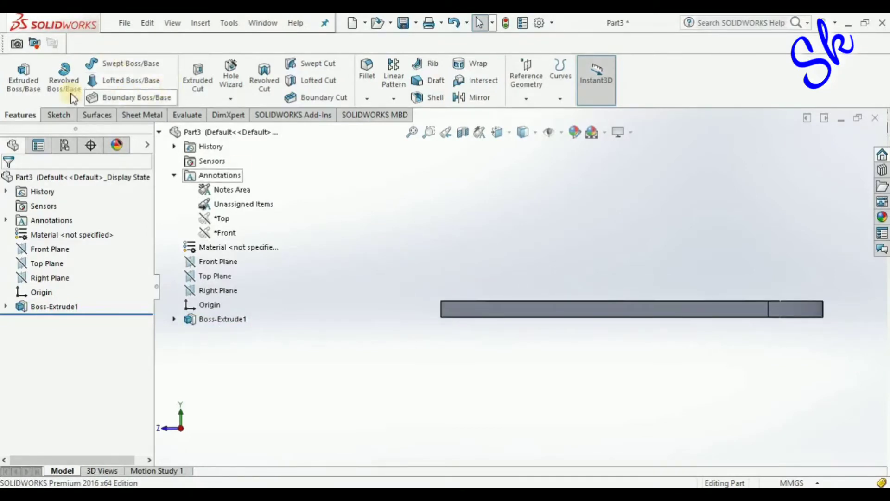
{"action": "left_click", "coordinate": [58, 115]}
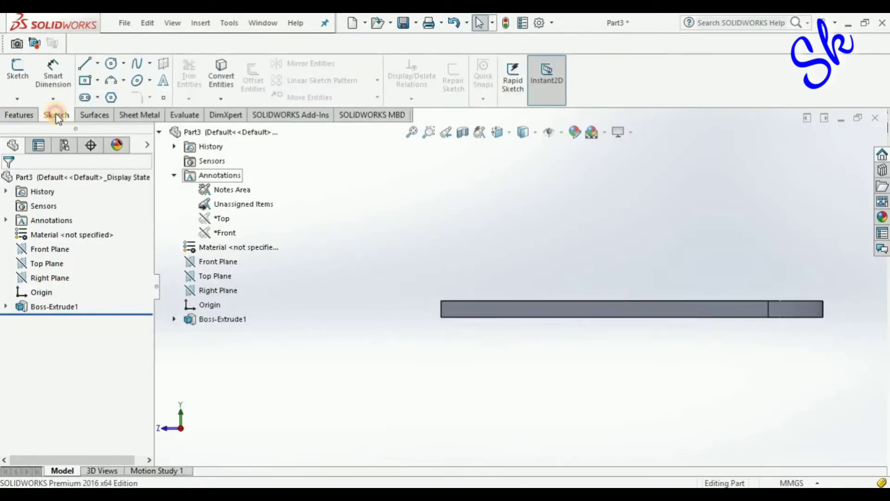
{"action": "left_click", "coordinate": [112, 78]}
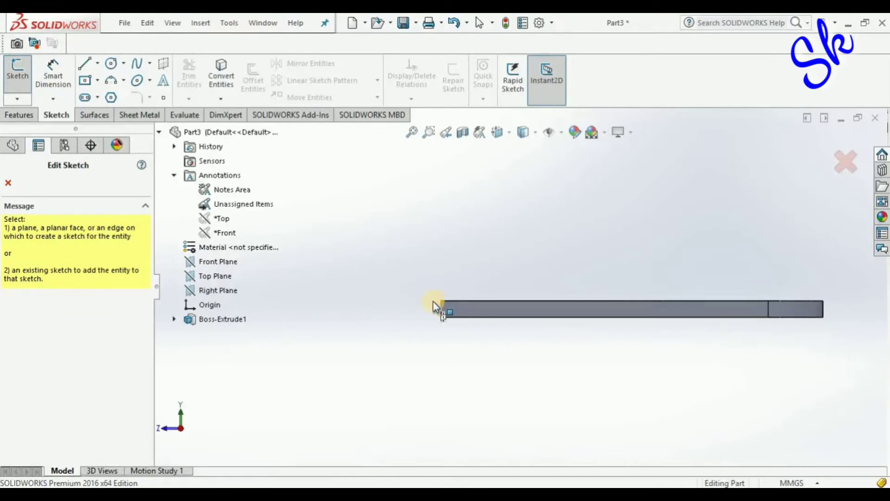
{"action": "left_click", "coordinate": [433, 302]}
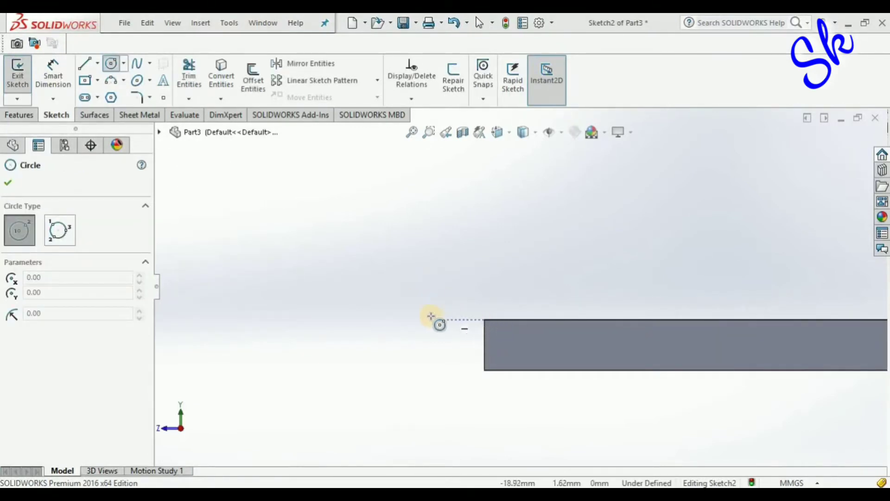
Draw two concentric circles, about 3.9 mm and 2.4 mm in diameter, beyond the plate's unfilleted end and level with its top edge.
{"action": "left_click", "coordinate": [396, 319]}
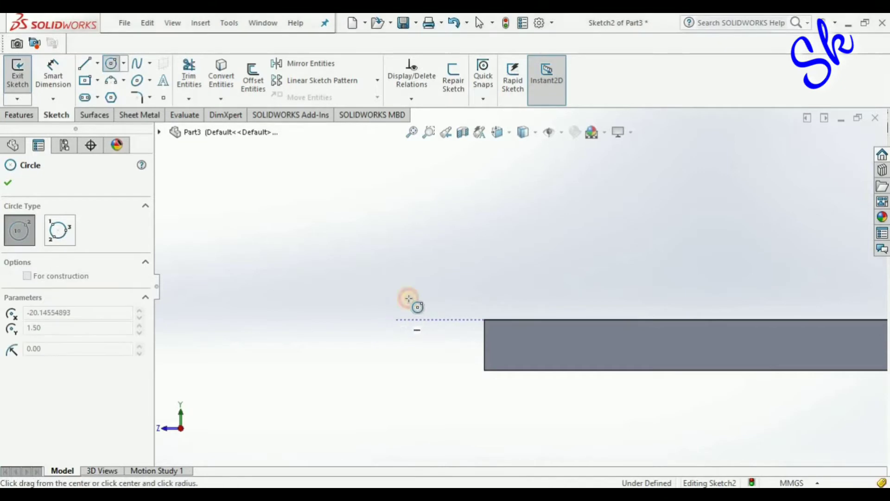
{"action": "left_click", "coordinate": [440, 272]}
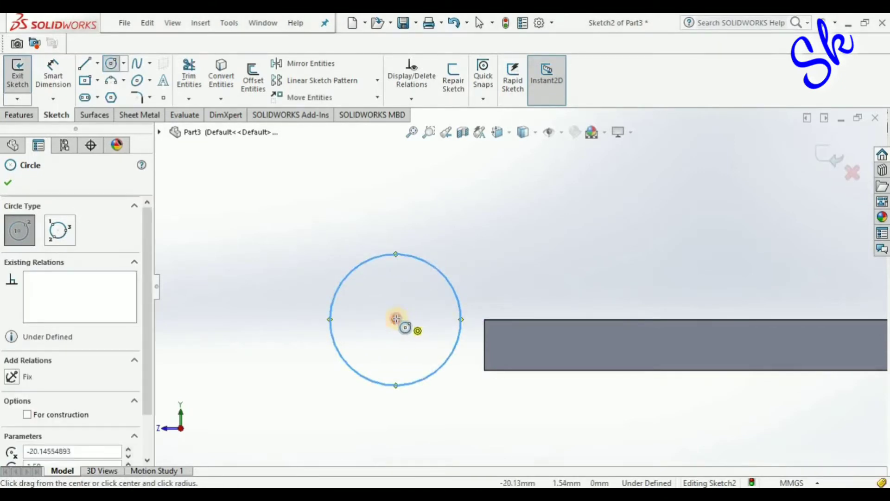
{"action": "left_click", "coordinate": [396, 319]}
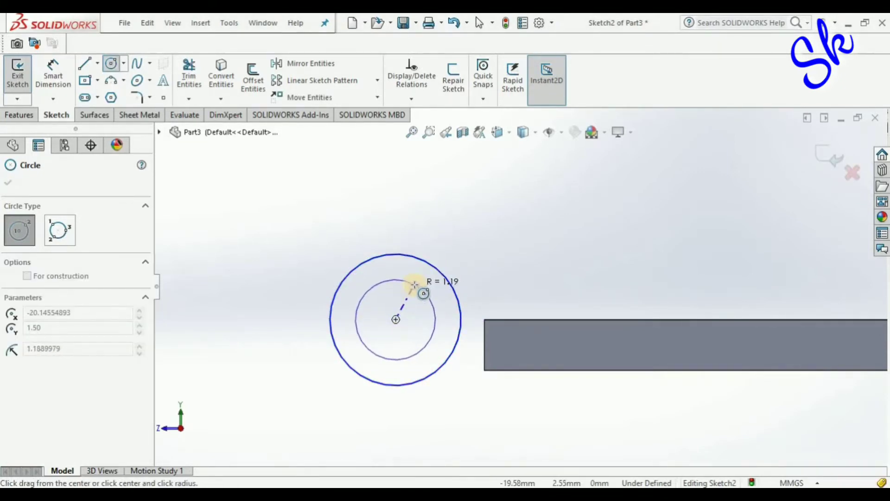
{"action": "left_click", "coordinate": [414, 284]}
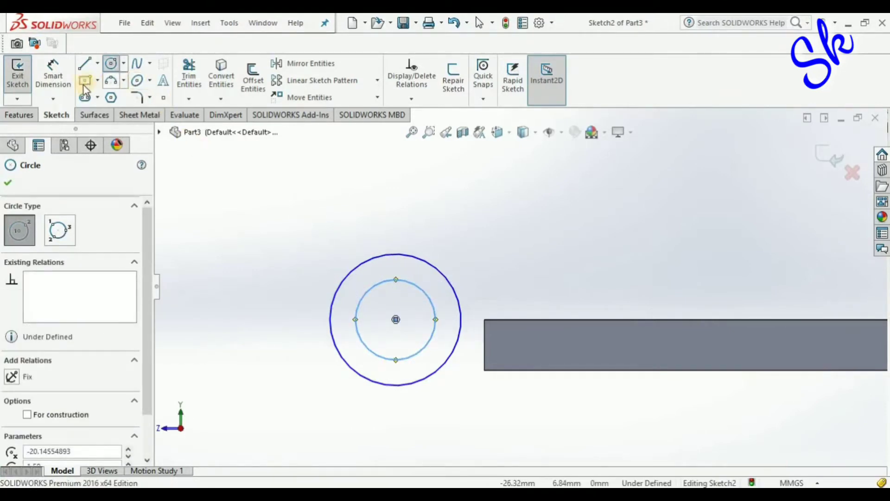
Dimension the smaller, inner circle with a diameter of 5 mm.
{"action": "left_click", "coordinate": [54, 81]}
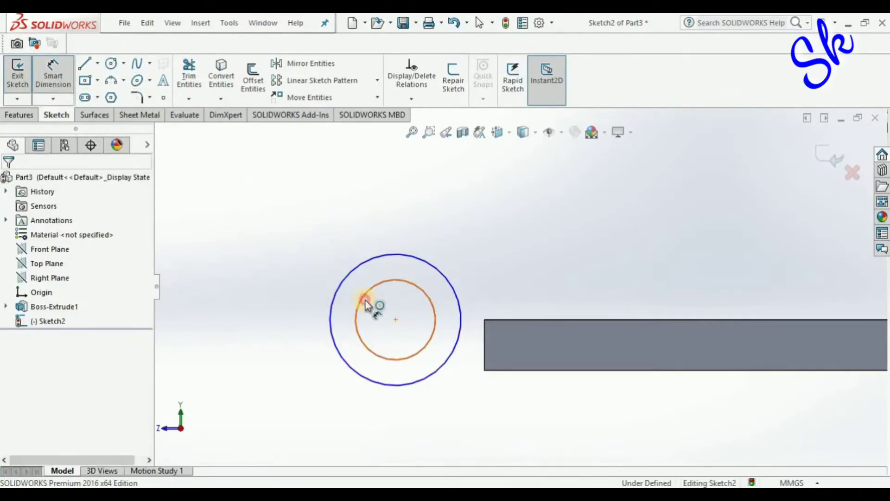
{"action": "left_click", "coordinate": [365, 300]}
{"action": "left_click", "coordinate": [274, 234]}
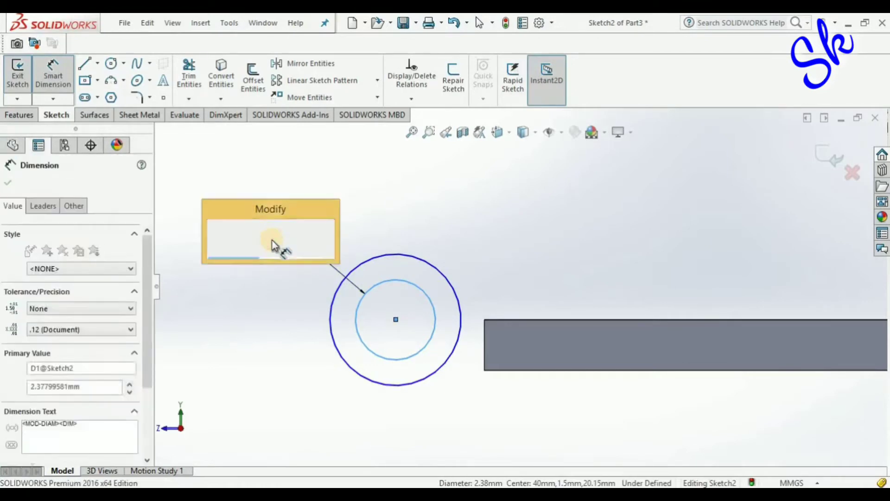
{"action": "type", "text": "5"}
{"action": "key", "text": "Return"}
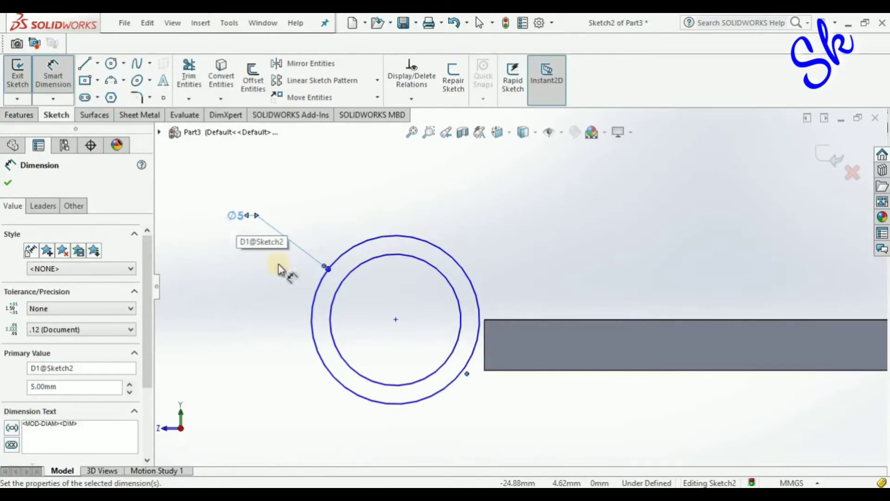
Dimension the other concentric circle with a diameter of 8 mm.
{"action": "left_click", "coordinate": [356, 273]}
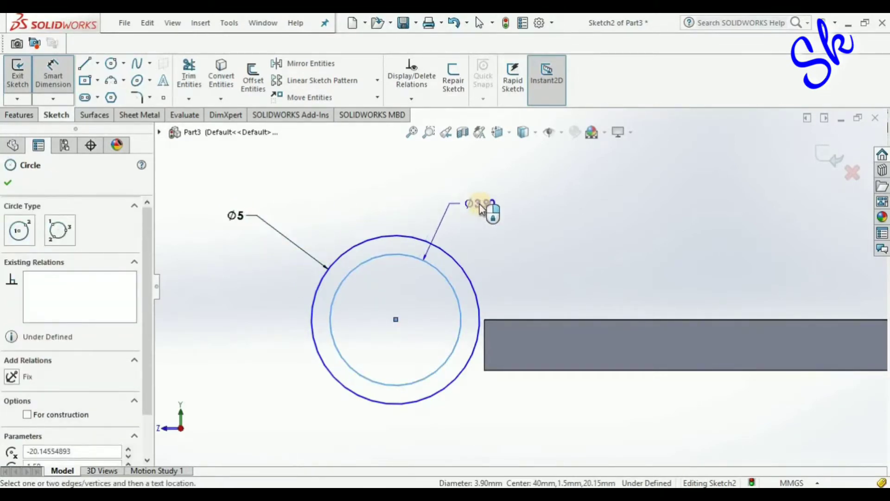
{"action": "left_click", "coordinate": [491, 210]}
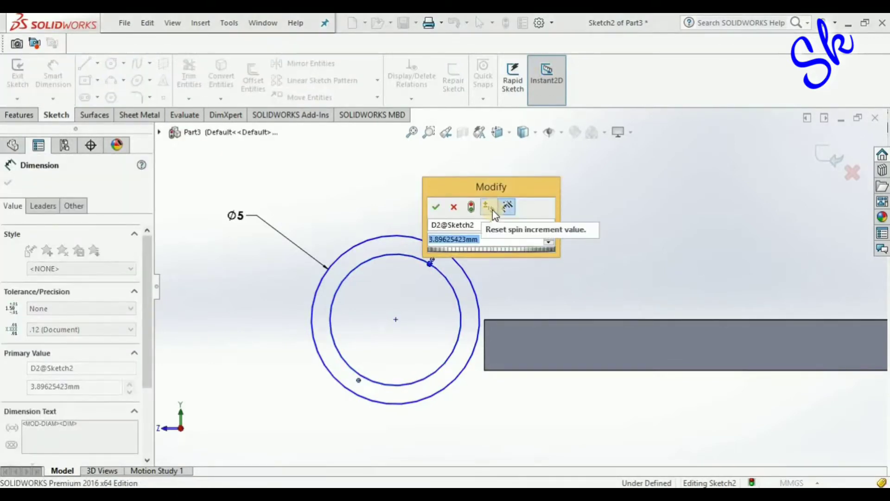
{"action": "type", "text": "3"}
{"action": "key", "text": "Return"}
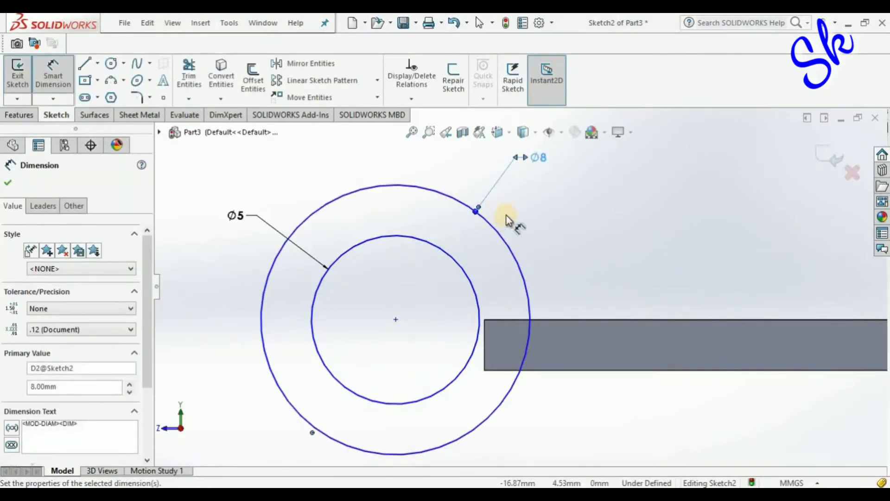
{"action": "left_click", "coordinate": [54, 85]}
{"action": "left_click", "coordinate": [438, 347]}
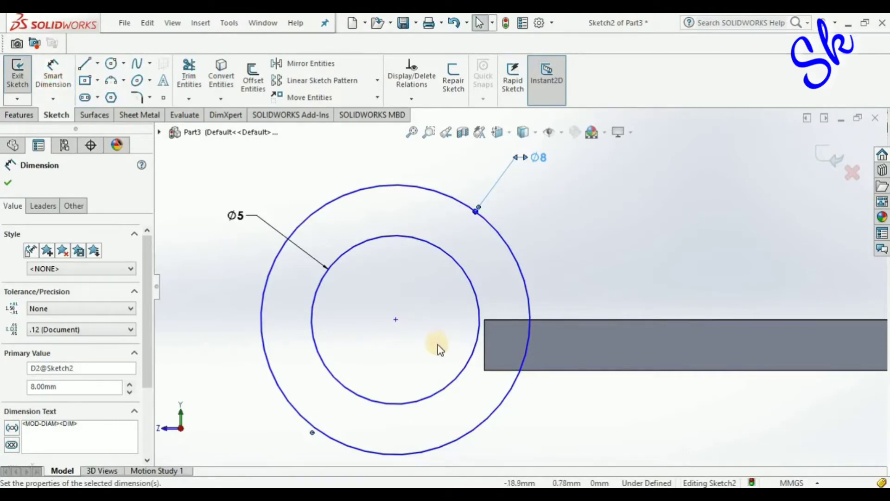
Make the 5 mm circle coincident with the upper corner of the plate's unfilleted end.
{"action": "left_click", "coordinate": [485, 319]}
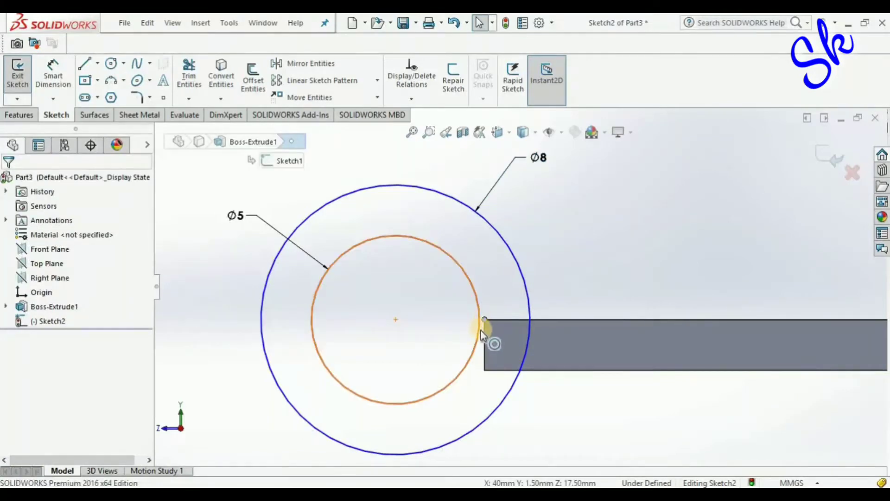
{"action": "left_click", "coordinate": [478, 335], "text": "ctrl"}
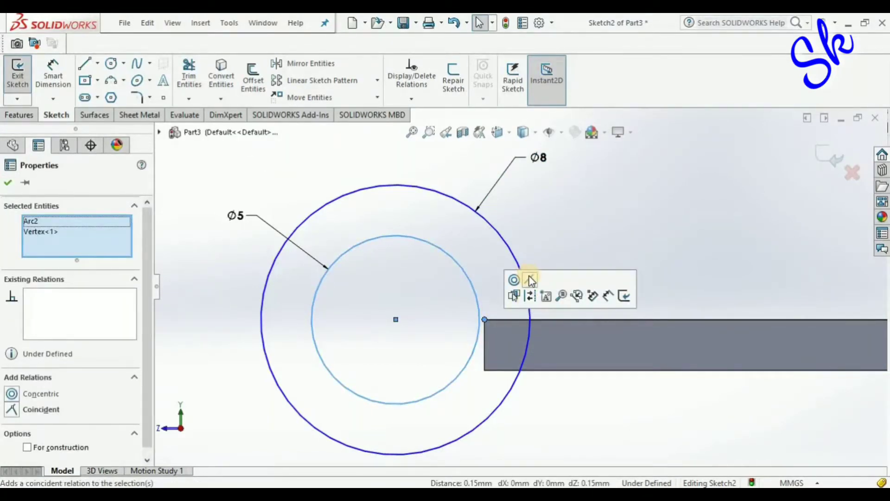
{"action": "left_click", "coordinate": [530, 279]}
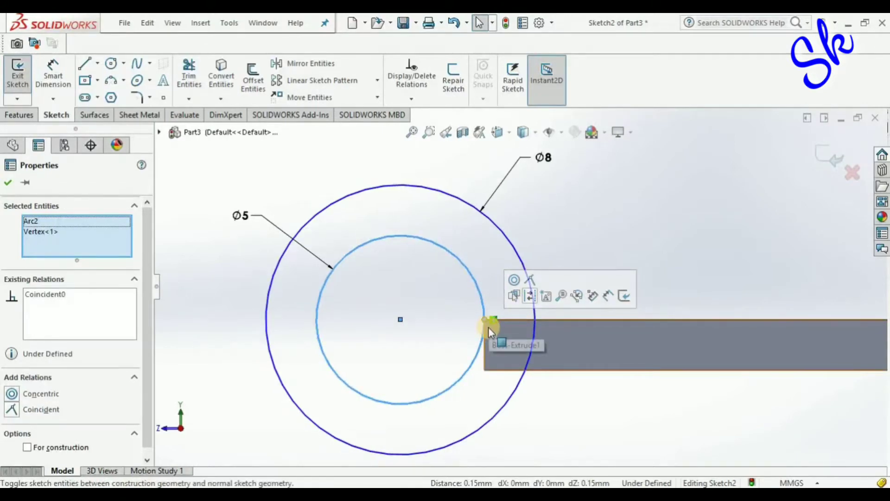
{"action": "scroll", "coordinate": [488, 327], "scroll_direction": "up", "scroll_amount": 2}
{"action": "scroll", "coordinate": [496, 317], "scroll_direction": "down", "scroll_amount": 2}
{"action": "left_click", "coordinate": [528, 264]}
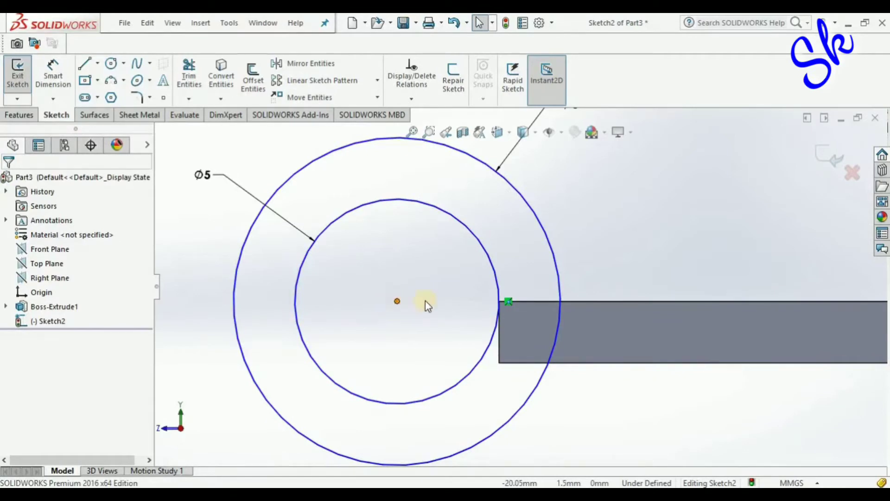
Draw a horizontal line along the plate's top edge from the 8 mm circle to the plate corner, keeping the circles' centre level with it.
{"action": "left_click", "coordinate": [85, 63]}
{"action": "left_click", "coordinate": [561, 301]}
{"action": "left_click", "coordinate": [499, 301]}
{"action": "key", "text": "Escape"}
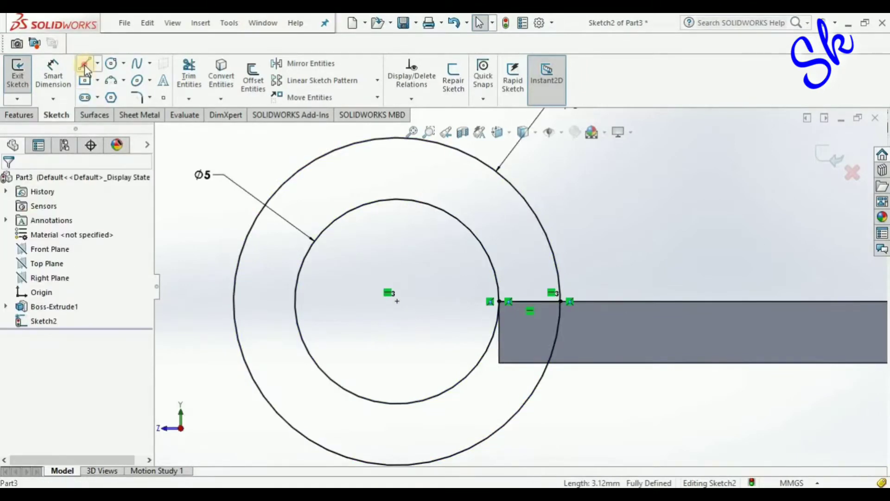
Draw a horizontal line about 3.91 mm long above the plate's top edge, crossing the right side of both circles.
{"action": "left_click", "coordinate": [85, 64]}
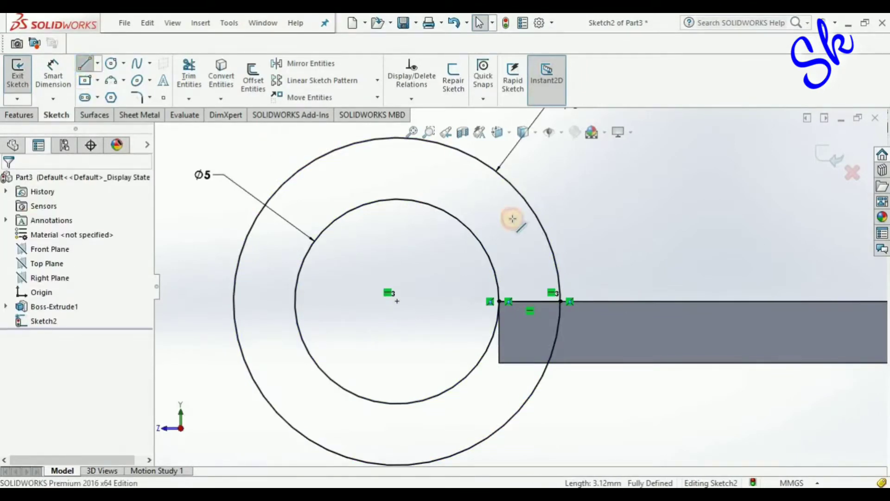
{"action": "left_click", "coordinate": [466, 253]}
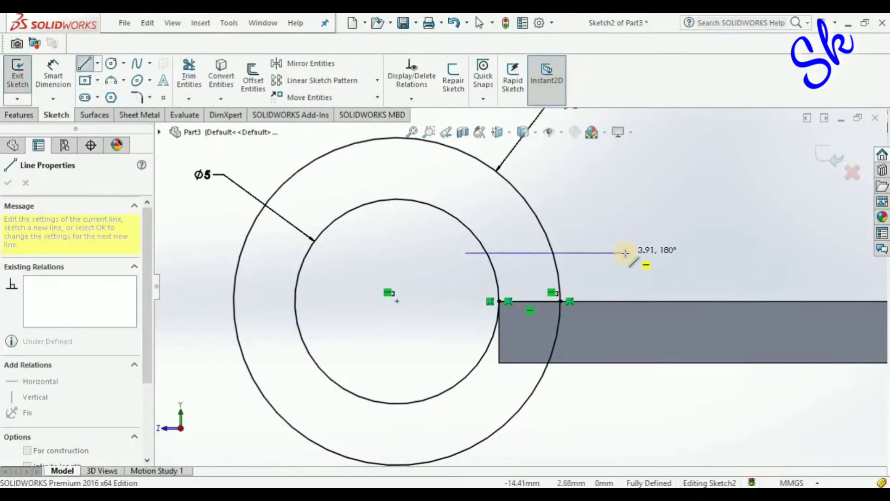
{"action": "left_click", "coordinate": [626, 253]}
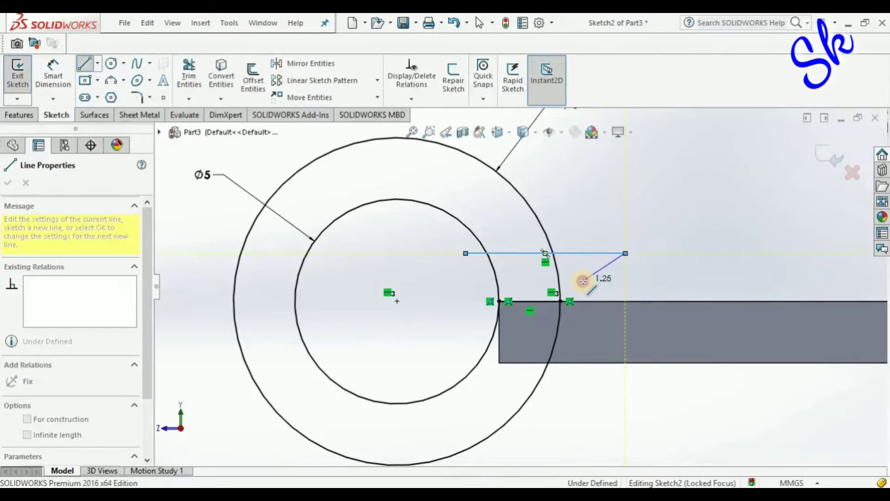
{"action": "key", "text": "Escape"}
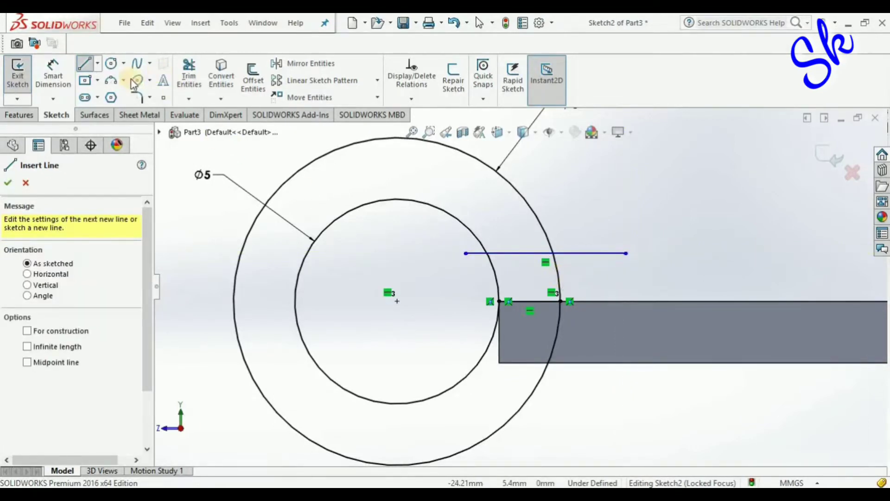
Dimension the new horizontal line 1 mm above the short line on the plate's top edge.
{"action": "left_click", "coordinate": [53, 73]}
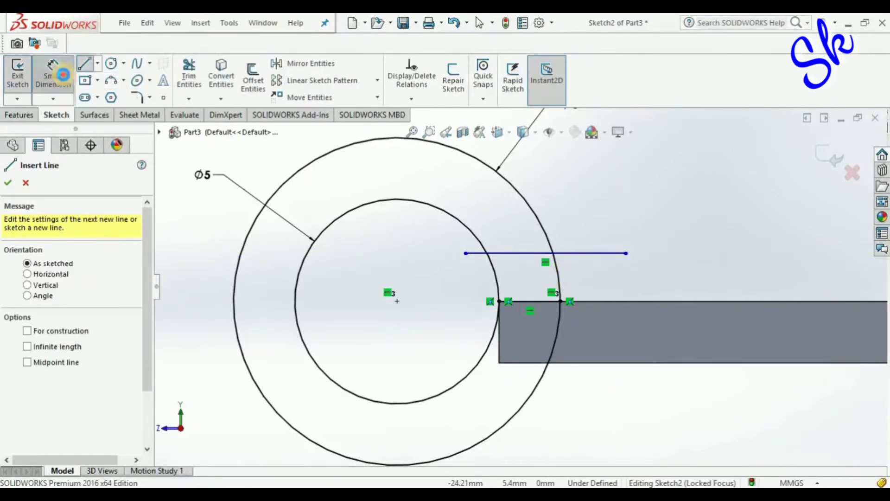
{"action": "left_click", "coordinate": [596, 254]}
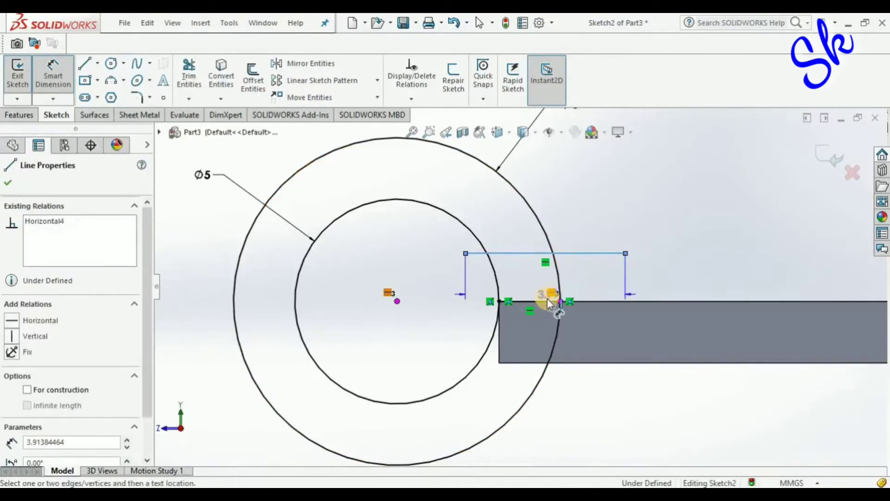
{"action": "left_click", "coordinate": [547, 301]}
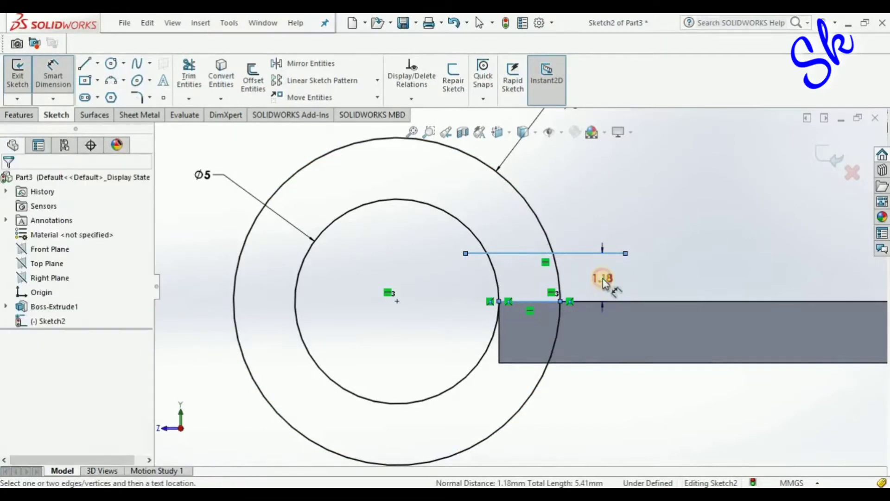
{"action": "left_click", "coordinate": [604, 282]}
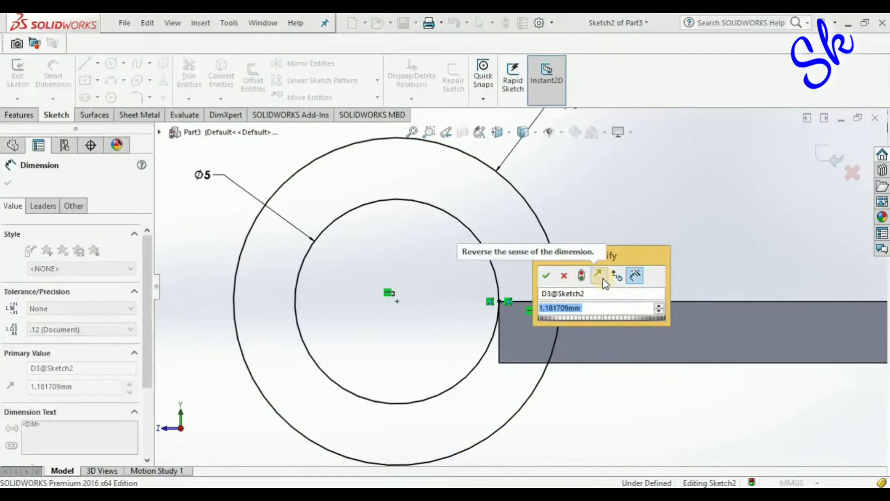
{"action": "type", "text": "1"}
{"action": "key", "text": "Return"}
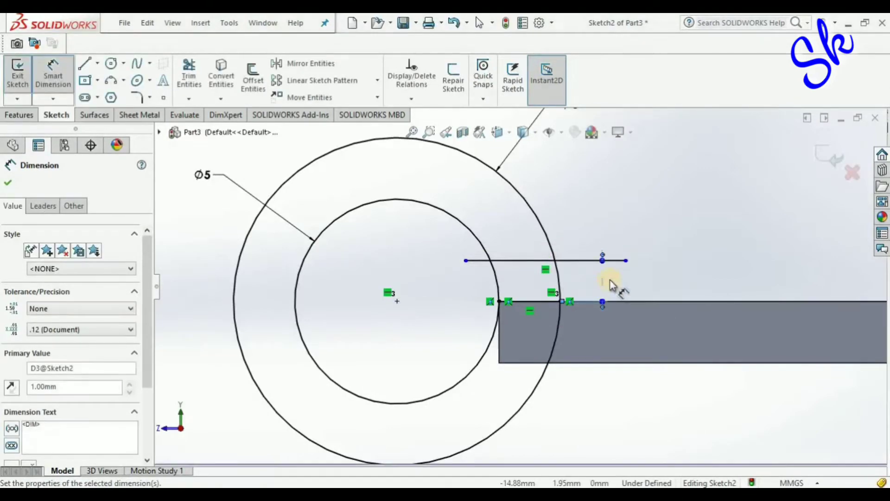
Trim the overhanging line ends and the arc pieces between the two horizontal lines, leaving an open C-shaped profile.
{"action": "left_click", "coordinate": [188, 70]}
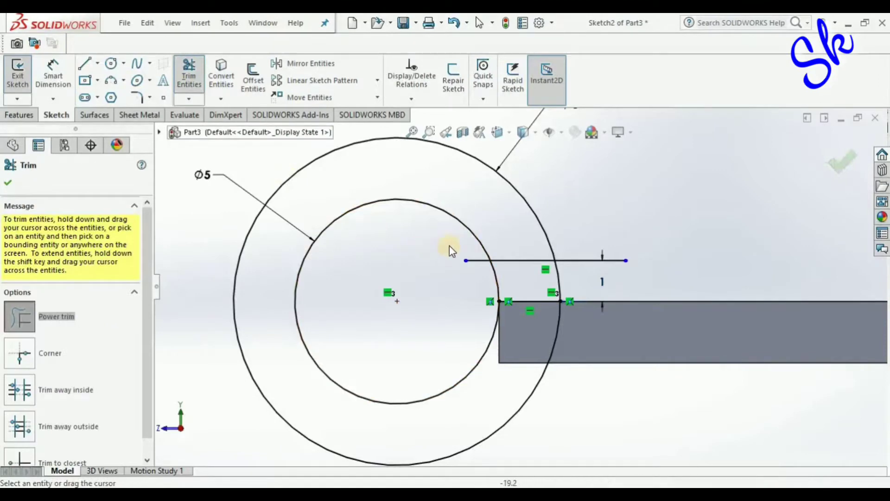
{"action": "mouse_move", "coordinate": [462, 246]}
{"action": "left_mouse_down"}
{"action": "mouse_move", "coordinate": [517, 278]}
{"action": "mouse_move", "coordinate": [571, 268]}
{"action": "mouse_move", "coordinate": [573, 251]}
{"action": "left_mouse_up"}
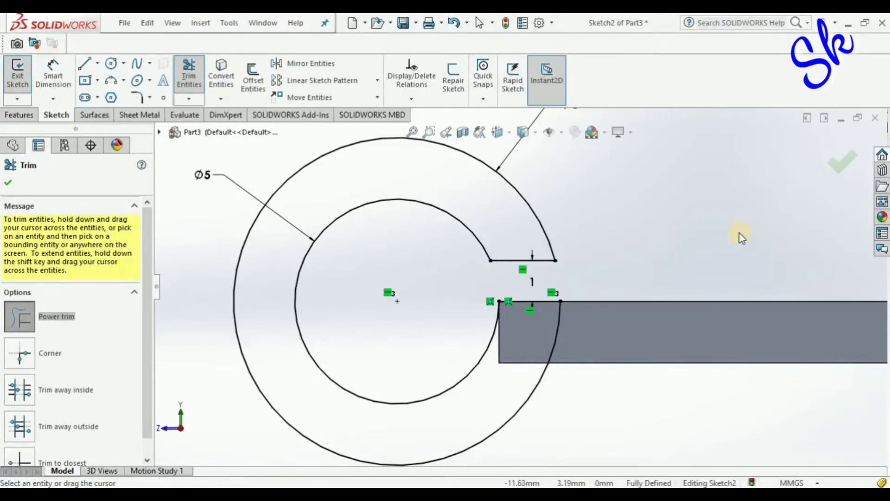
{"action": "left_click", "coordinate": [843, 164]}
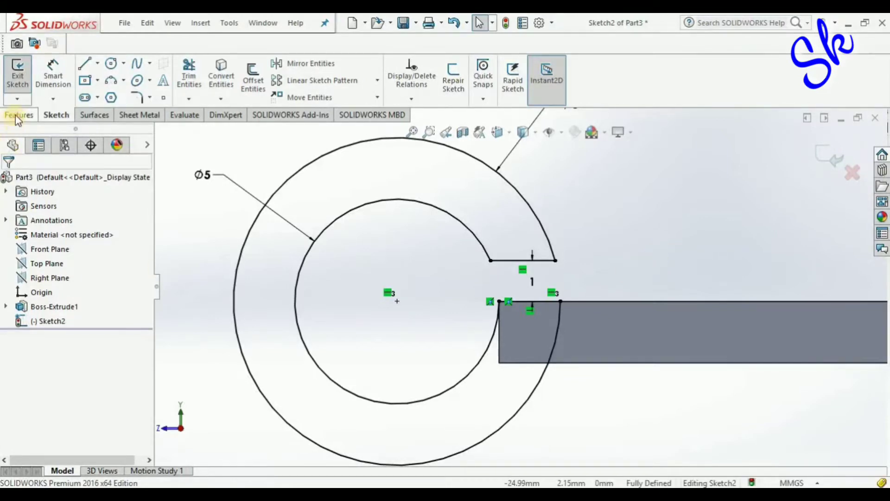
Exit the sketch and set up a boss extrusion of the C-shaped profile with a blind depth of 20 mm.
{"action": "left_click", "coordinate": [18, 71]}
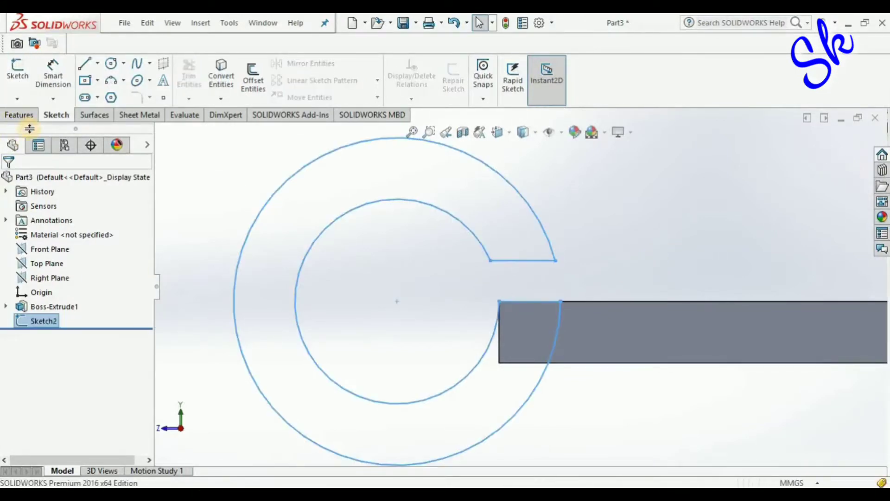
{"action": "left_click", "coordinate": [20, 115]}
{"action": "left_click", "coordinate": [24, 77]}
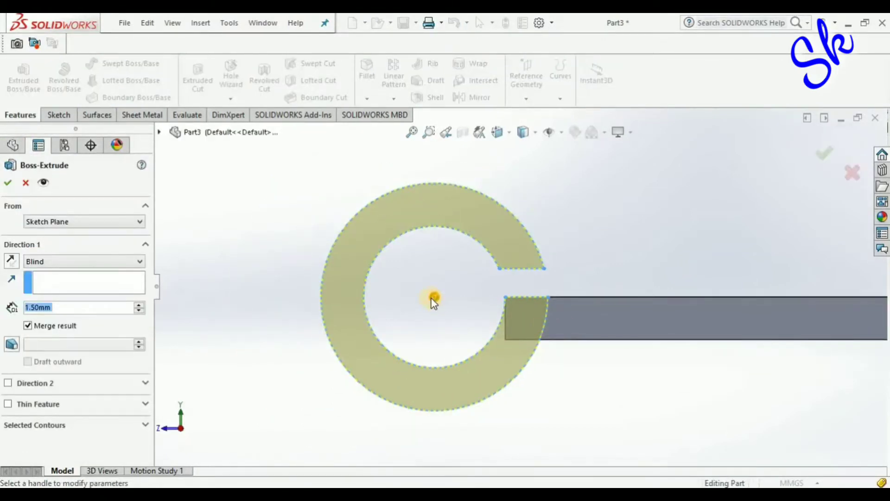
{"action": "middle_click_drag", "start_coordinate": [411, 275], "coordinate": [440, 314]}
{"action": "scroll", "coordinate": [501, 305], "scroll_direction": "up", "scroll_amount": 4}
{"action": "scroll", "coordinate": [642, 326], "scroll_direction": "up", "scroll_amount": 2}
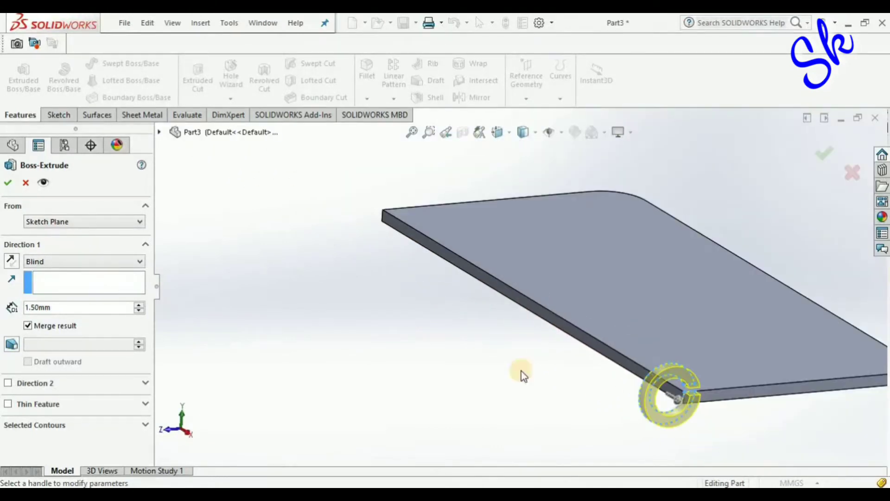
{"action": "left_click", "coordinate": [85, 306]}
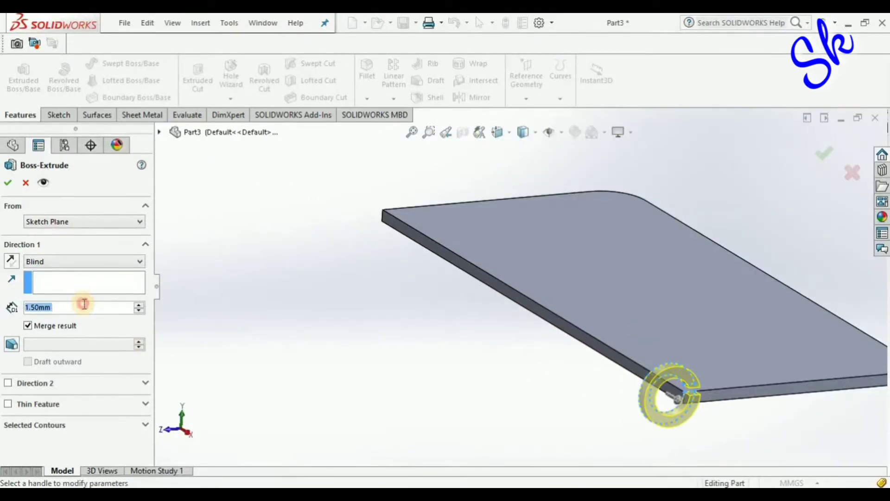
{"action": "left_click", "coordinate": [84, 304]}
{"action": "left_click", "coordinate": [84, 304]}
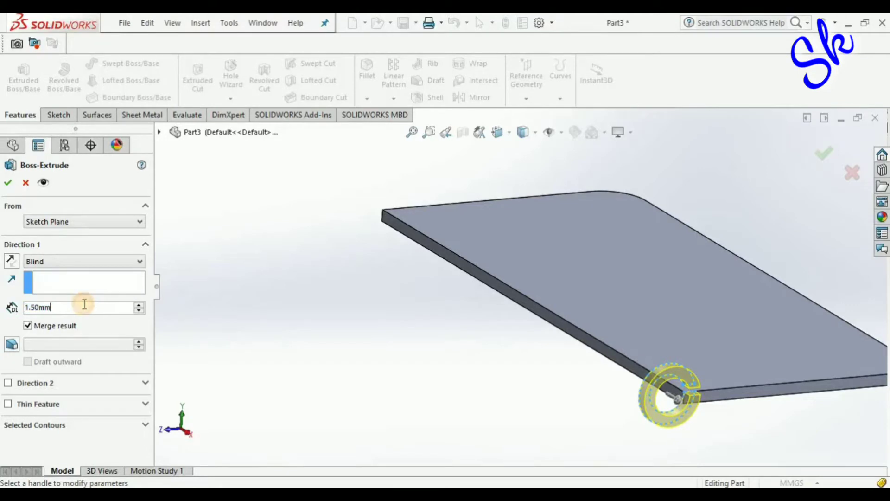
{"action": "double_click", "coordinate": [84, 304]}
{"action": "type", "text": "20"}
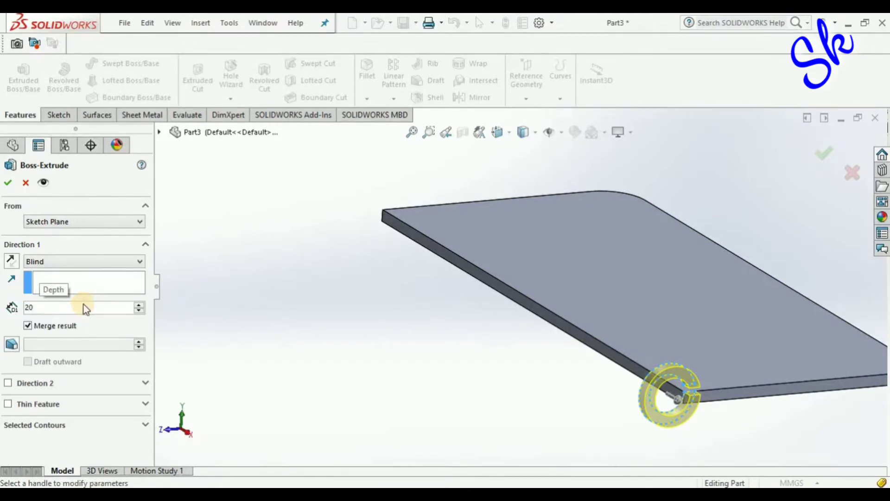
{"action": "key", "text": "Return"}
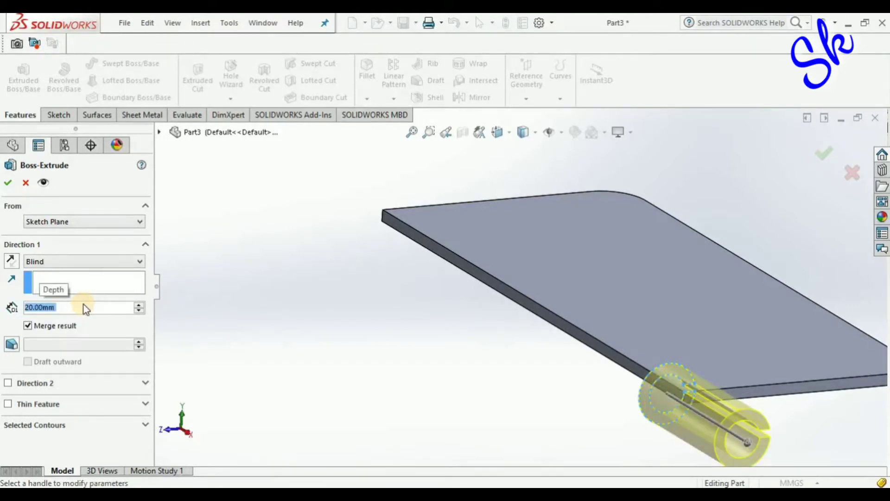
Reverse the extrusion direction so the knuckle runs along the plate's straight edge, and complete the feature.
{"action": "left_click", "coordinate": [11, 262]}
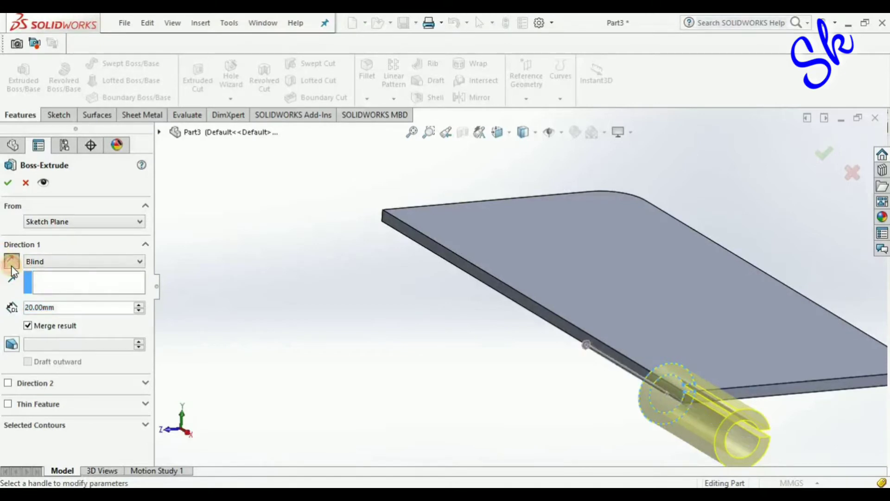
{"action": "left_click", "coordinate": [11, 267]}
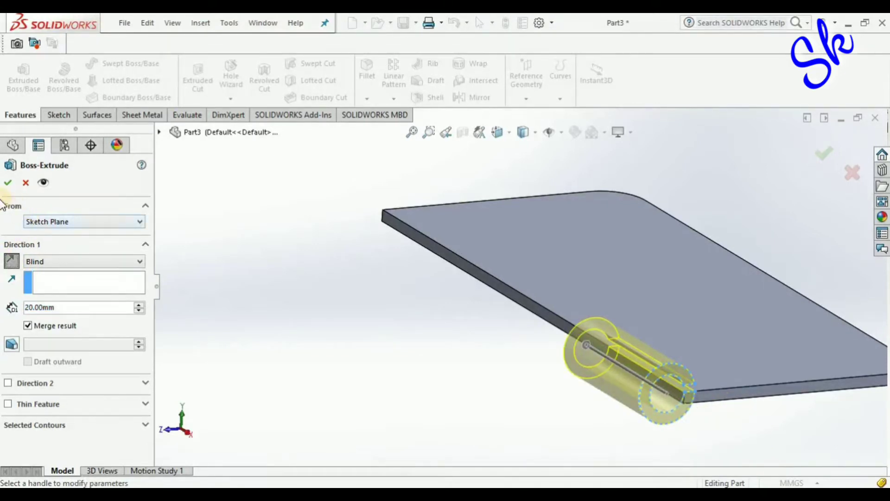
{"action": "left_click", "coordinate": [5, 181]}
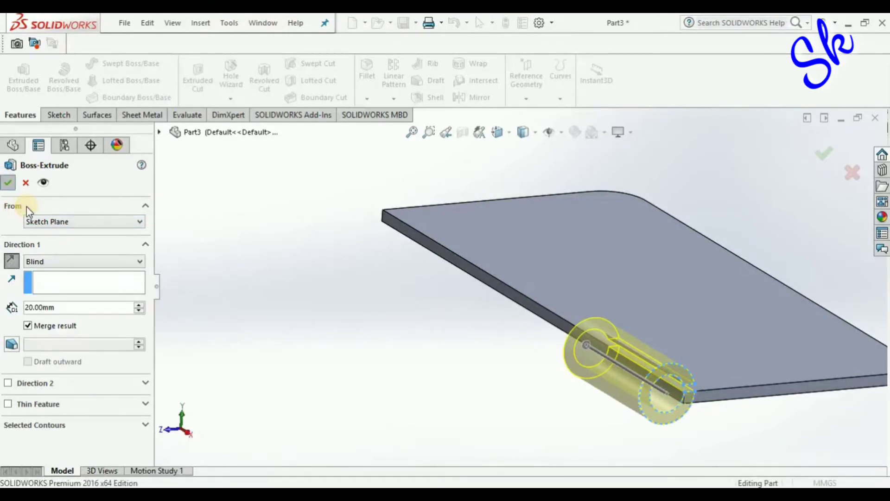
{"action": "left_click", "coordinate": [345, 372]}
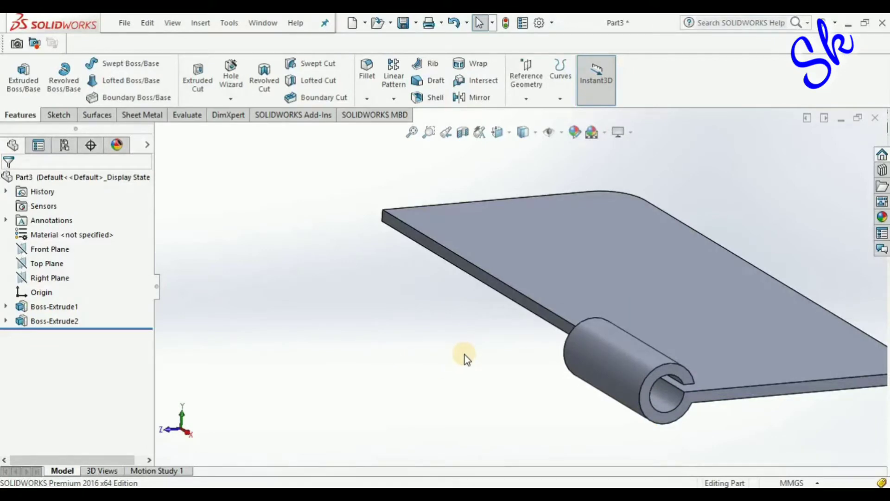
Start a linear pattern with the plate's long straight edge beside the knuckle as its first direction.
{"action": "key", "text": "ctrl+7"}
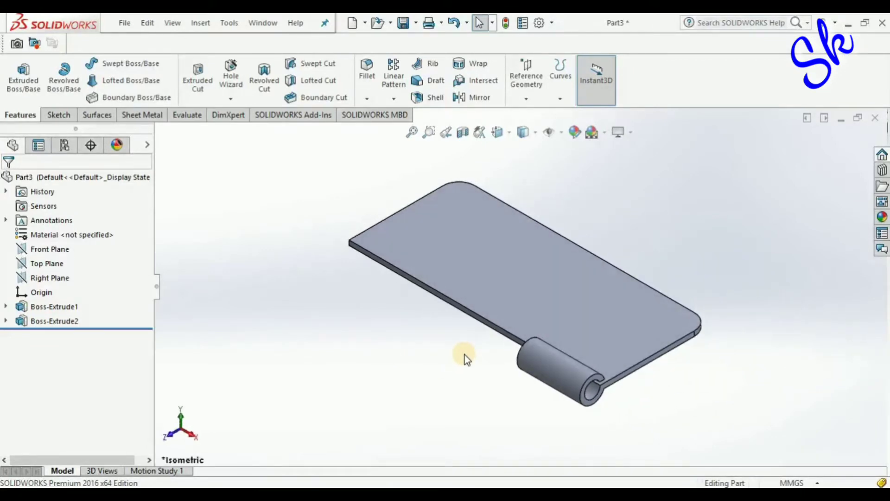
{"action": "key", "text": "ctrl+1"}
{"action": "key", "text": "ctrl+7"}
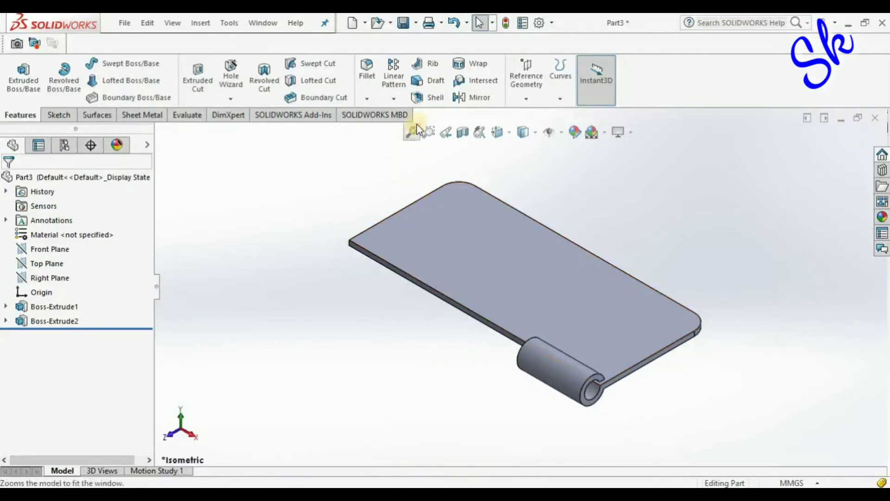
{"action": "left_click", "coordinate": [395, 98]}
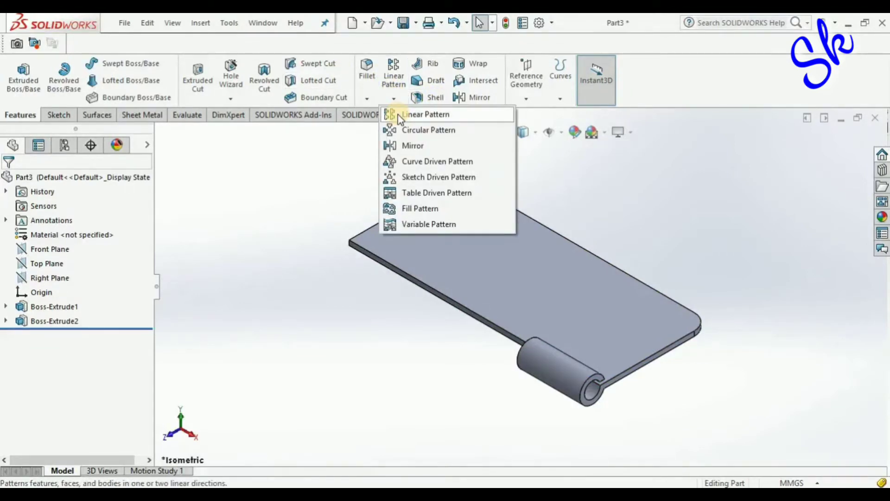
{"action": "left_click", "coordinate": [398, 115]}
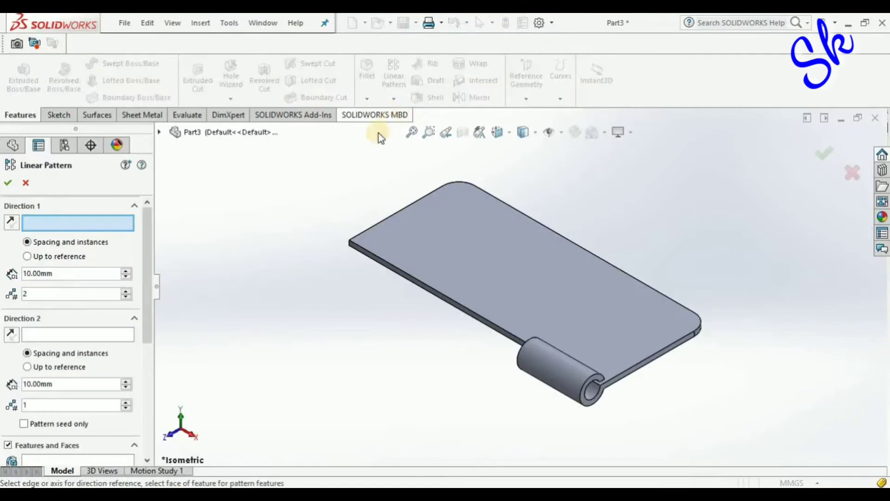
{"action": "left_click", "coordinate": [160, 132]}
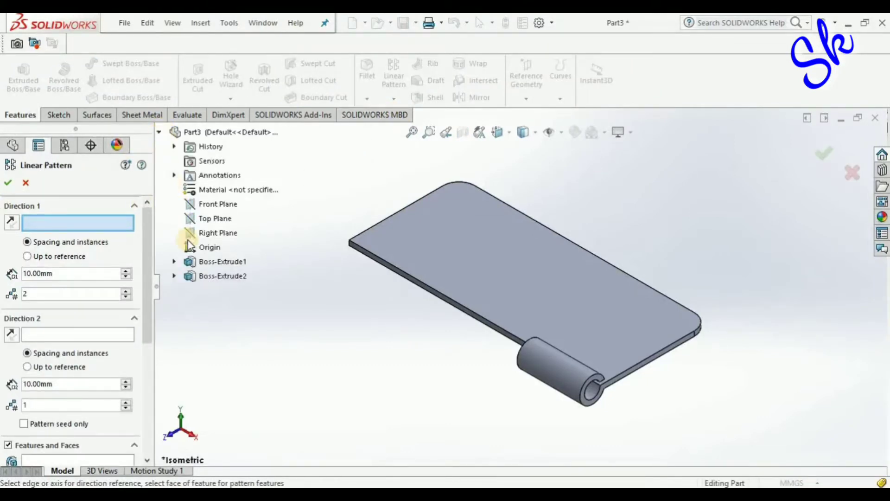
{"action": "left_click", "coordinate": [204, 276]}
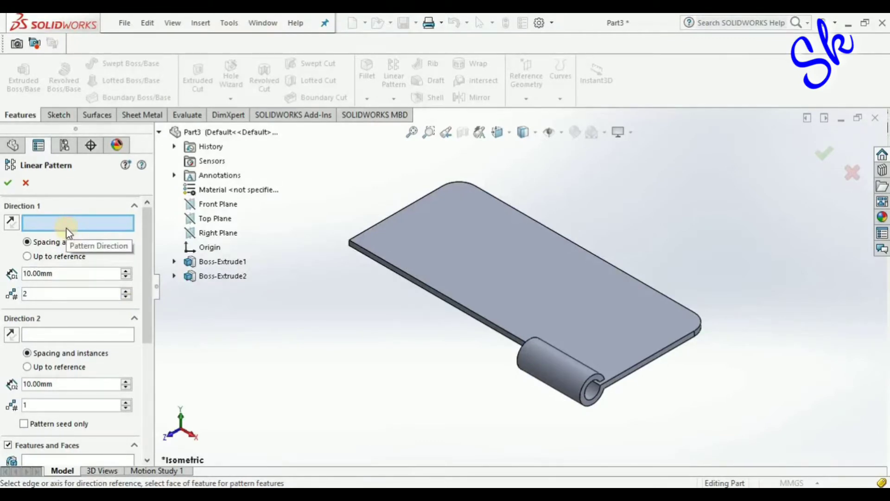
{"action": "left_click", "coordinate": [467, 316]}
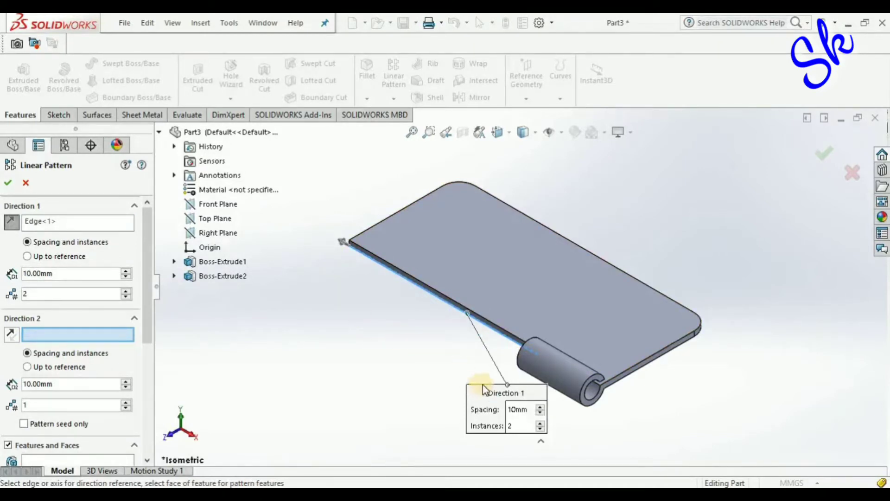
Set the linear pattern's spacing in the first direction to 40 mm.
{"action": "left_click", "coordinate": [518, 409]}
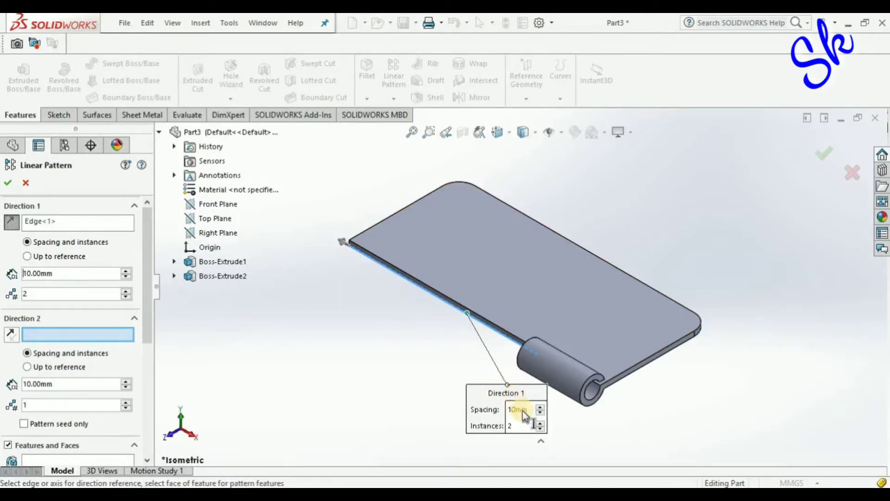
{"action": "double_click", "coordinate": [520, 409]}
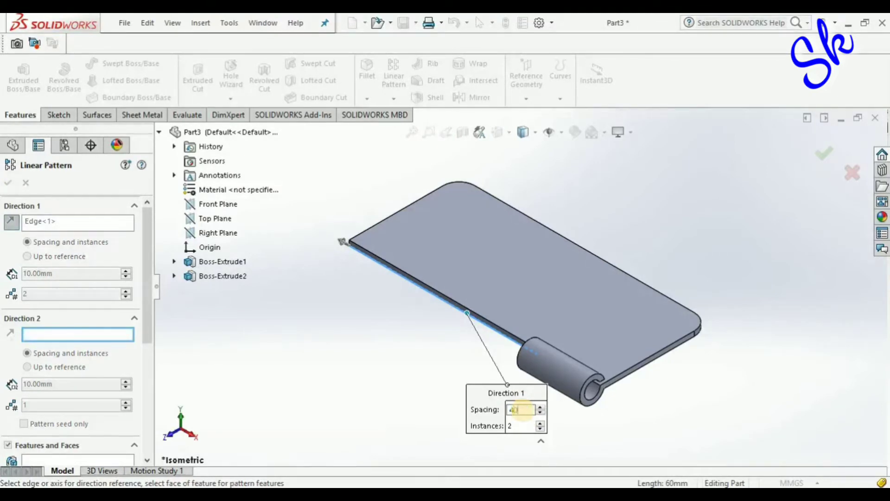
{"action": "key", "text": "Return"}
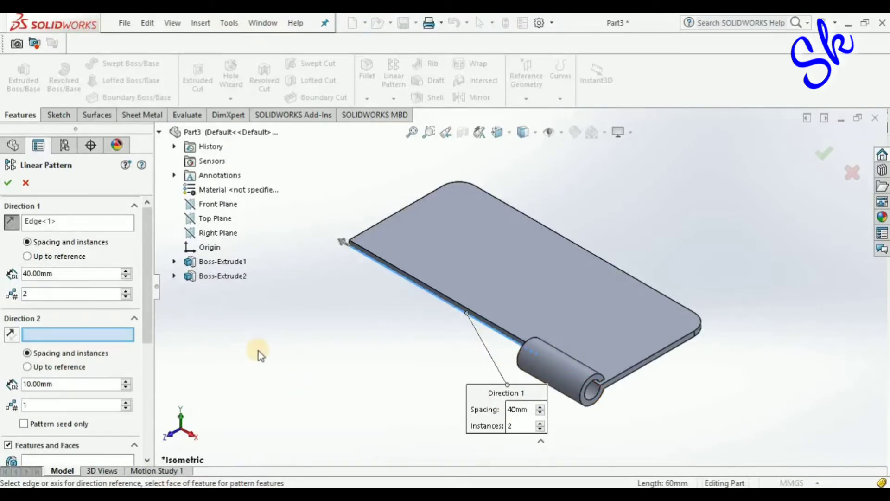
{"action": "scroll", "coordinate": [446, 357], "scroll_direction": "up", "scroll_amount": 5}
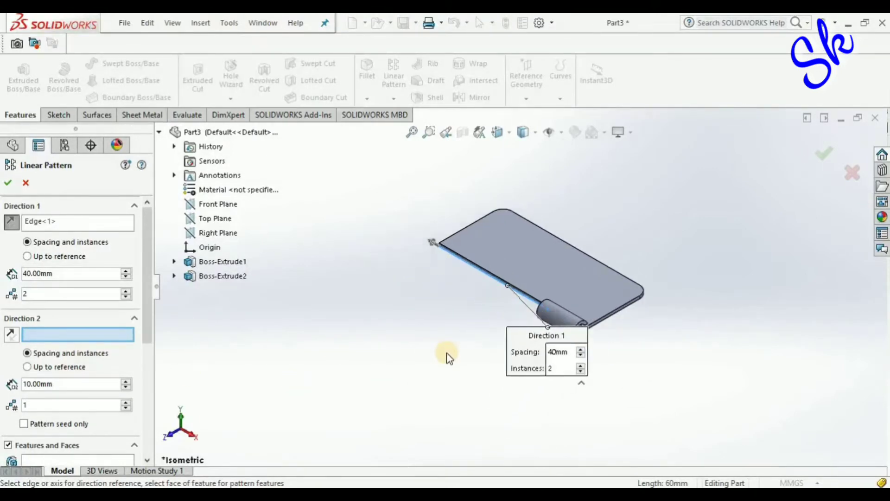
{"action": "scroll", "coordinate": [447, 357], "scroll_direction": "down", "scroll_amount": 2}
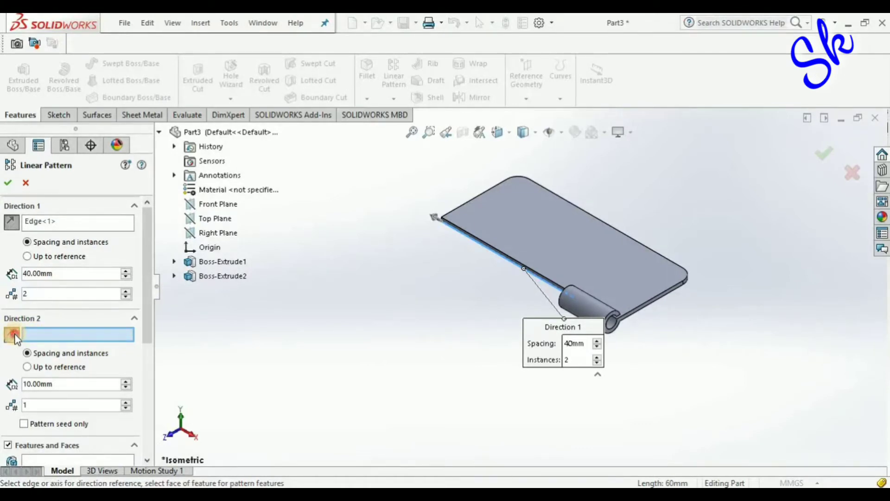
{"action": "left_click", "coordinate": [28, 367]}
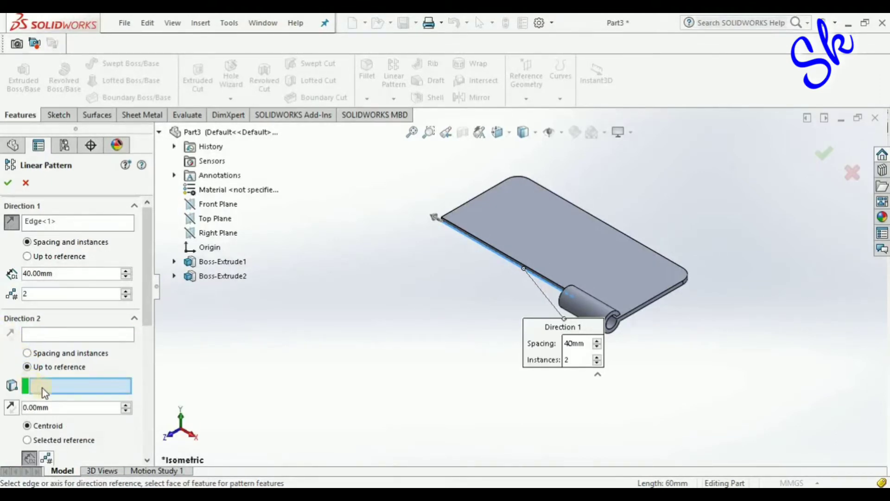
{"action": "left_click", "coordinate": [127, 406]}
{"action": "left_click", "coordinate": [127, 406]}
{"action": "scroll", "coordinate": [81, 383], "scroll_direction": "down", "scroll_amount": 1}
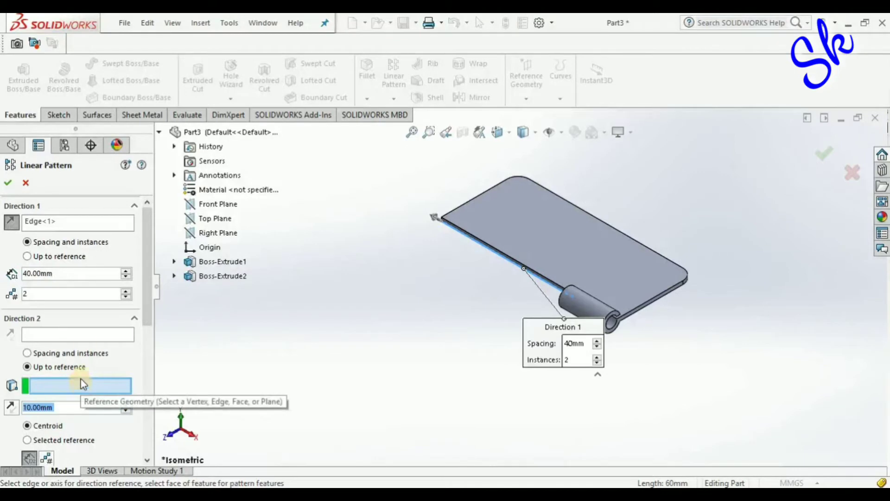
{"action": "left_click", "coordinate": [127, 297]}
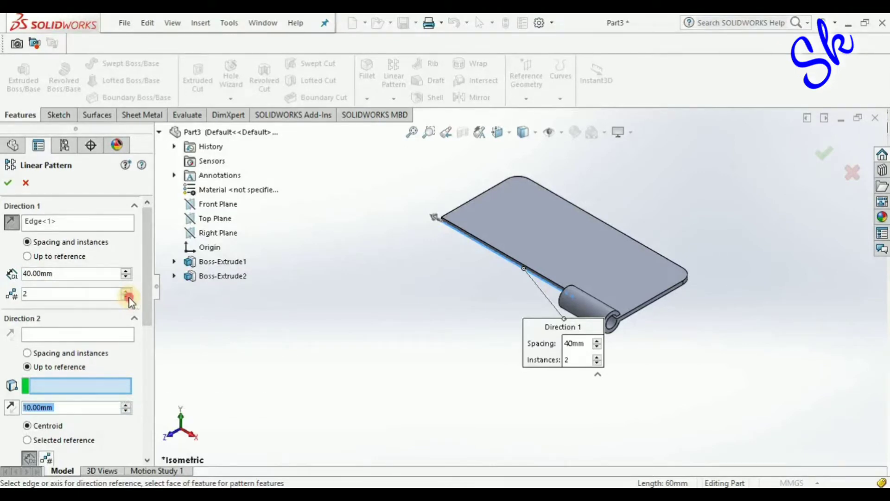
{"action": "left_click", "coordinate": [126, 296]}
{"action": "left_click", "coordinate": [126, 297]}
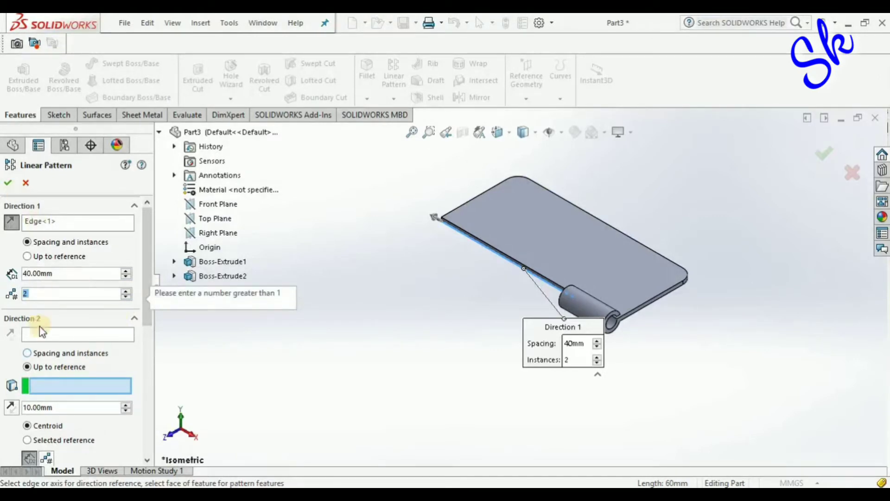
{"action": "left_click", "coordinate": [32, 354]}
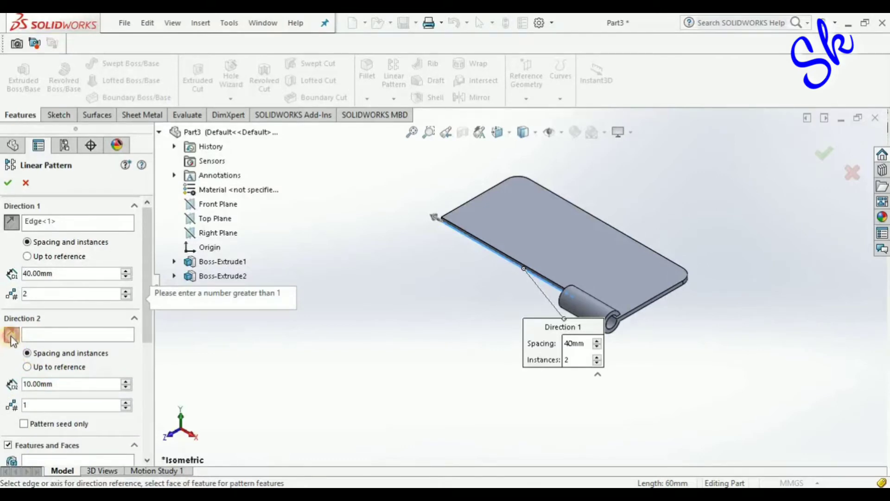
Set the plate's long straight edge as the pattern's second direction and choose the knuckle extrusion as the feature to pattern.
{"action": "left_click", "coordinate": [37, 335]}
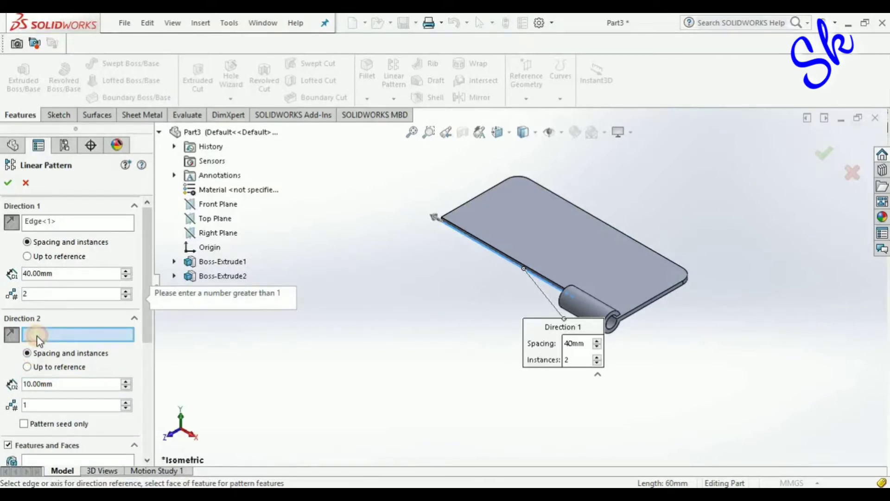
{"action": "left_click", "coordinate": [507, 257]}
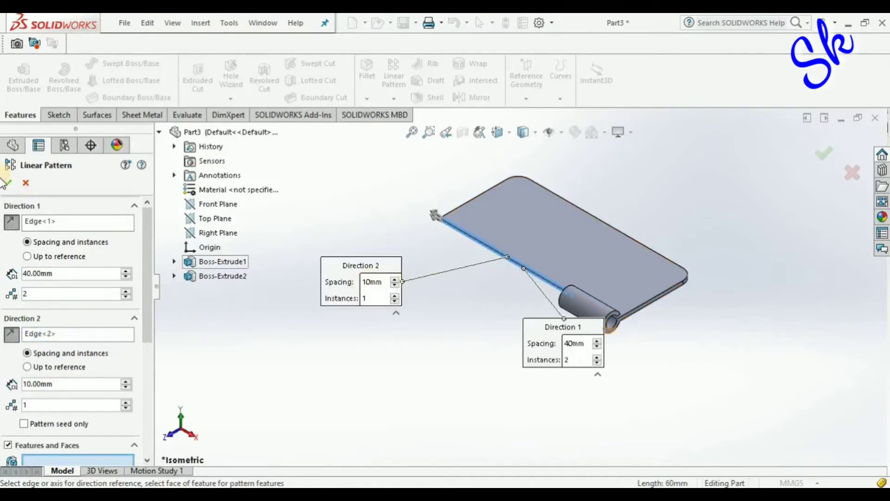
{"action": "left_click", "coordinate": [6, 184]}
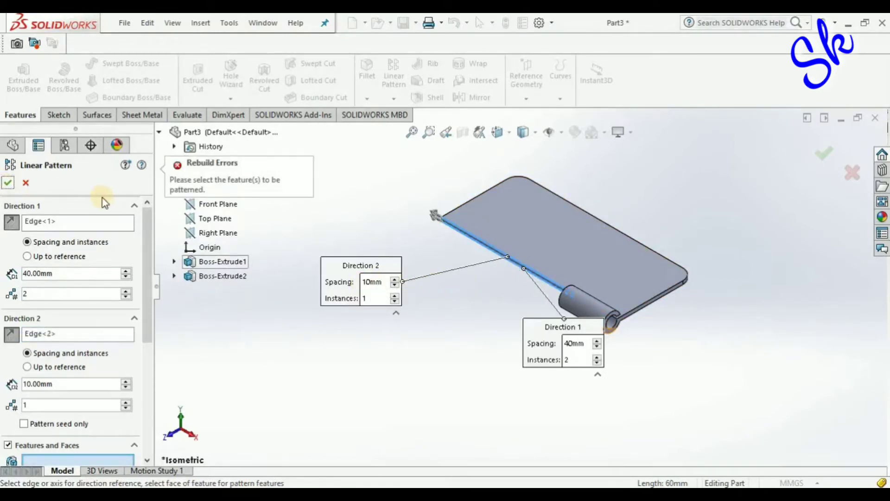
{"action": "scroll", "coordinate": [99, 301], "scroll_direction": "down", "scroll_amount": 4}
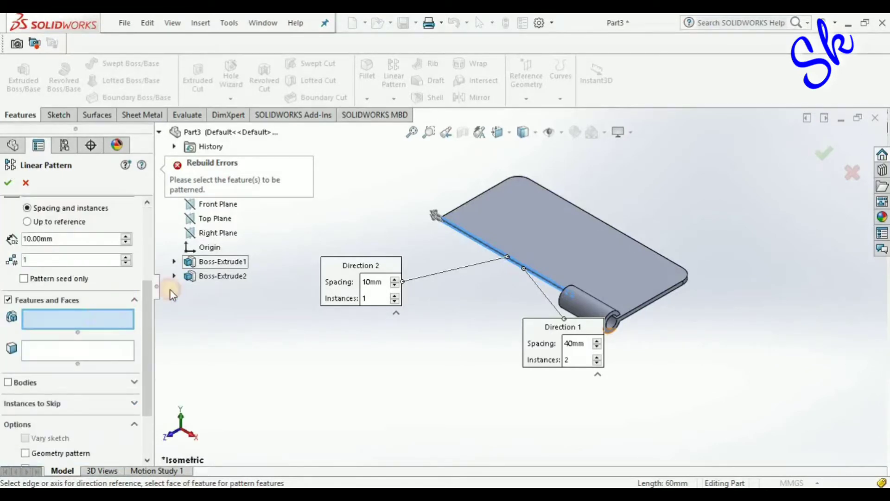
{"action": "left_click", "coordinate": [210, 275]}
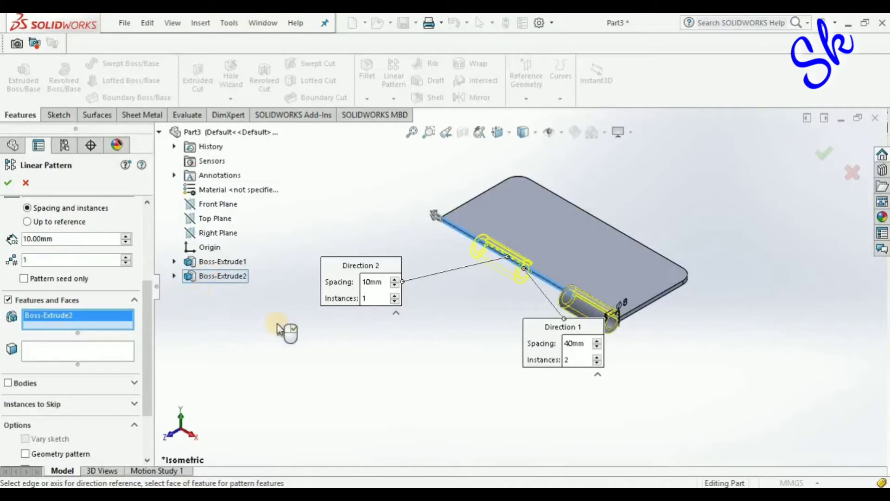
Try to set the linear pattern's second-direction spacing to 0.
{"action": "left_click", "coordinate": [374, 281]}
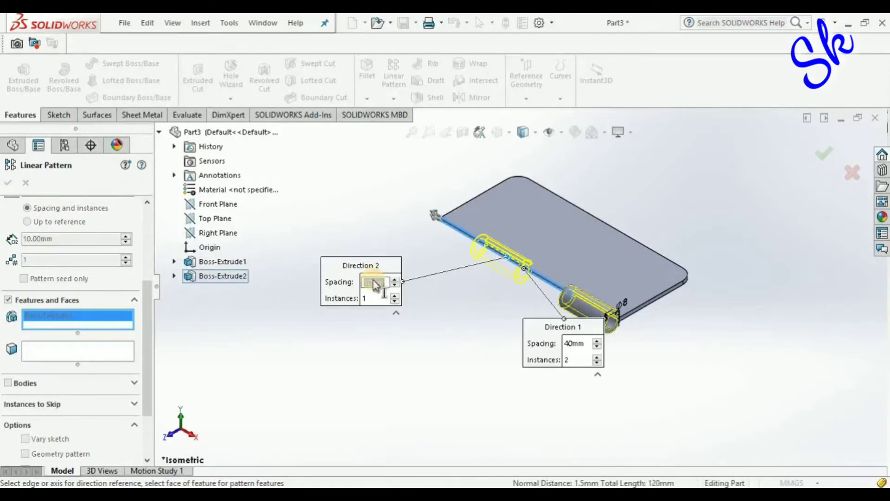
{"action": "type", "text": "0"}
{"action": "key", "text": "Return"}
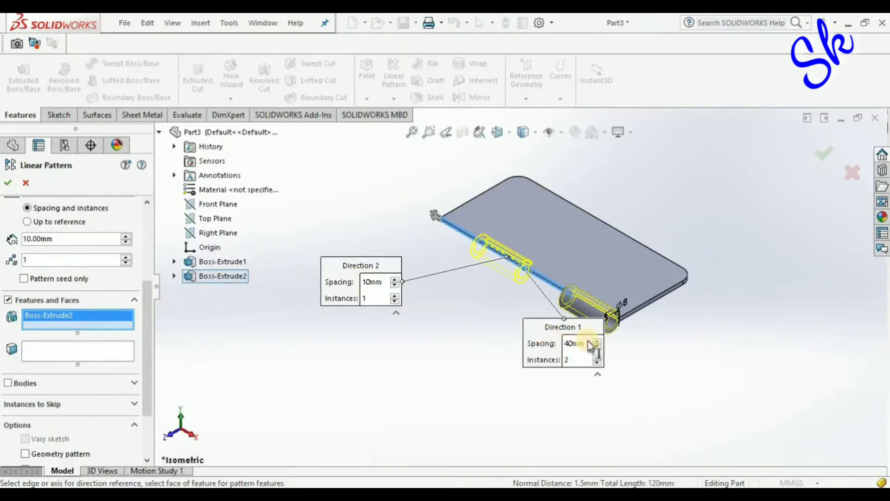
Complete the linear pattern of the knuckle, accepting the parallel pattern directions.
{"action": "left_click", "coordinate": [8, 182]}
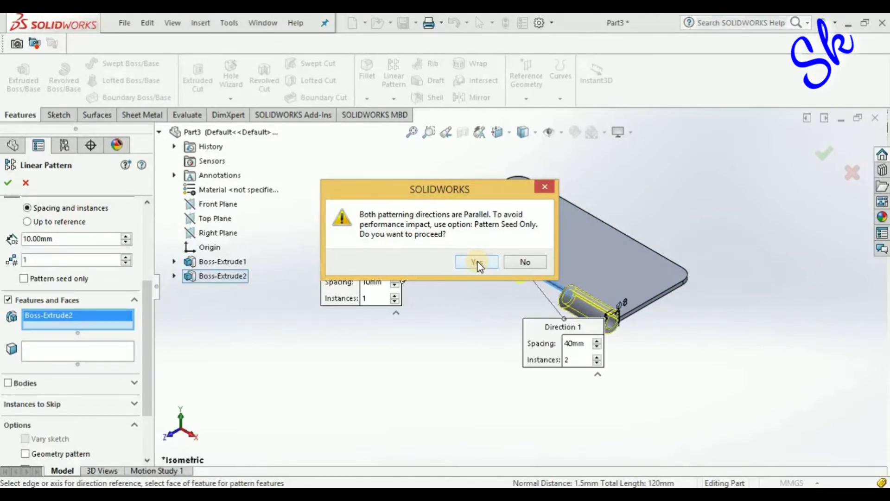
{"action": "left_click", "coordinate": [477, 263]}
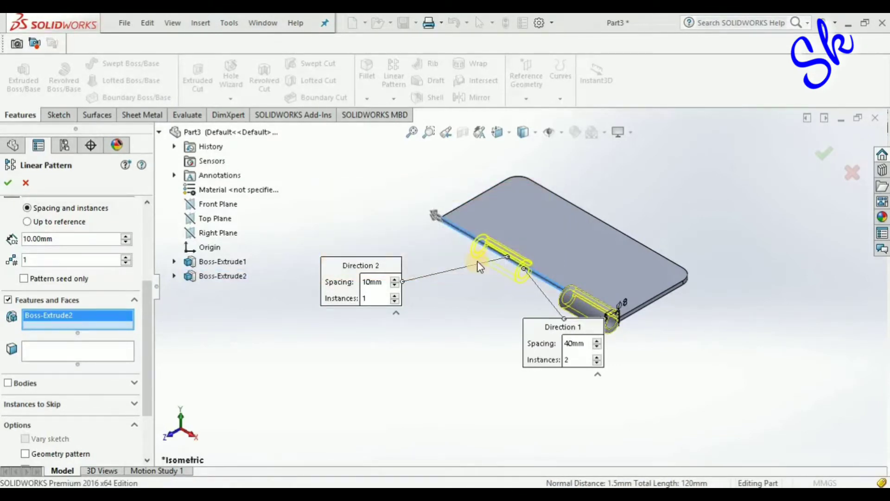
{"action": "left_click", "coordinate": [577, 328]}
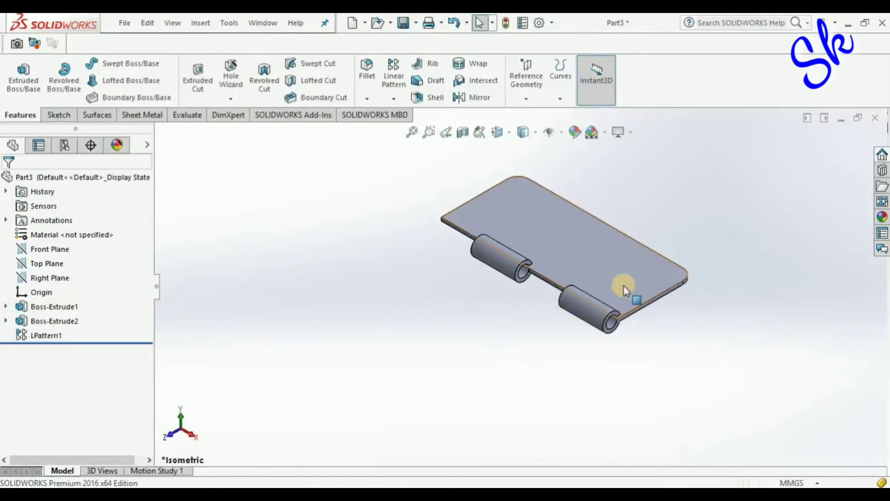
Start a sketch on the plate's large face, viewed head-on, and draw a circle about 1.8 mm in radius, about 11 mm directly above the origin.
{"action": "scroll", "coordinate": [624, 289], "scroll_direction": "down", "scroll_amount": 3}
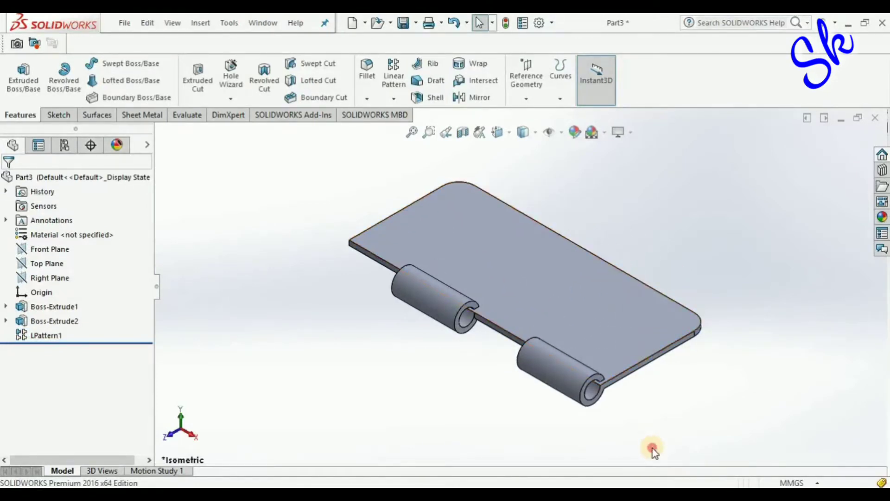
{"action": "middle_click_drag", "start_coordinate": [645, 422], "coordinate": [670, 286]}
{"action": "left_click", "coordinate": [532, 282]}
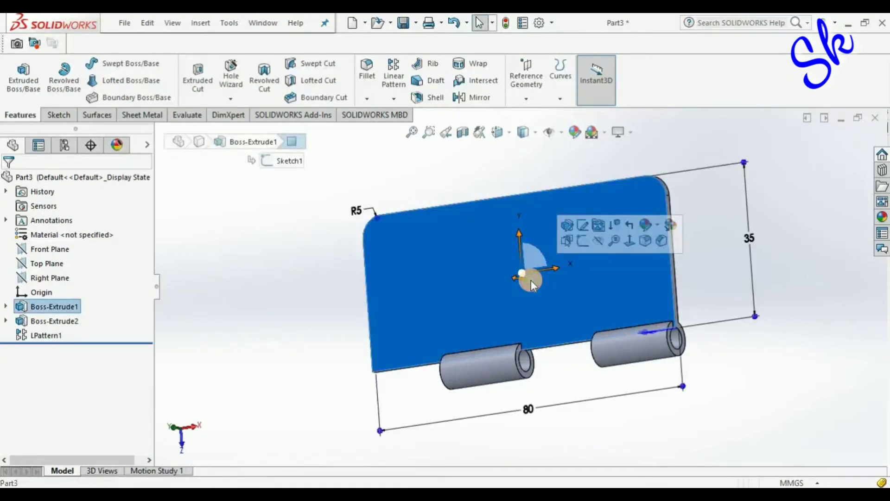
{"action": "key", "text": "ctrl+8"}
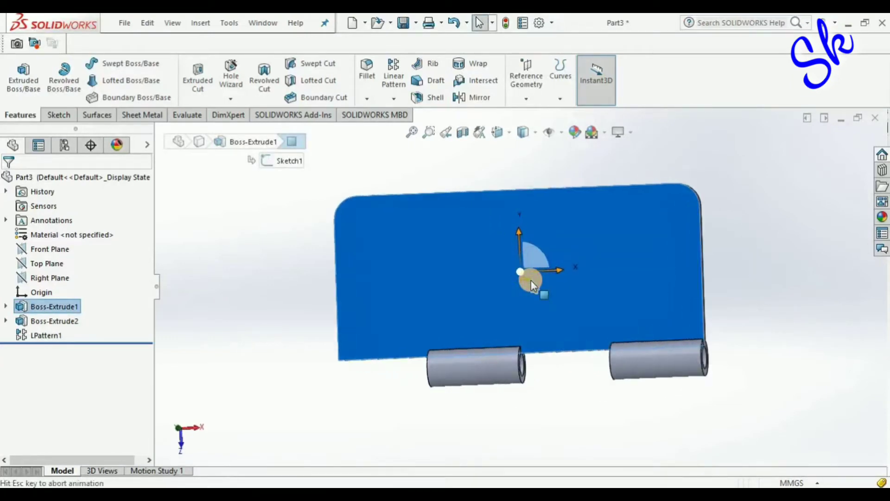
{"action": "left_click", "coordinate": [60, 112]}
{"action": "left_click", "coordinate": [110, 62]}
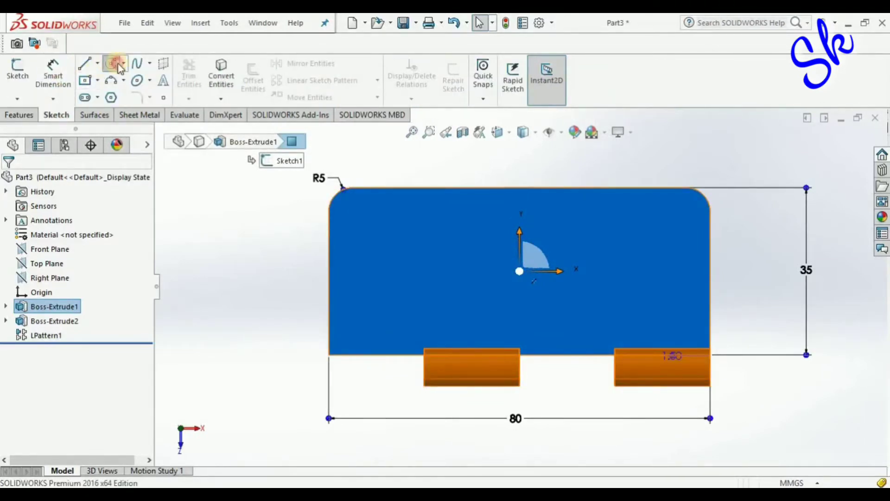
{"action": "left_click", "coordinate": [521, 219]}
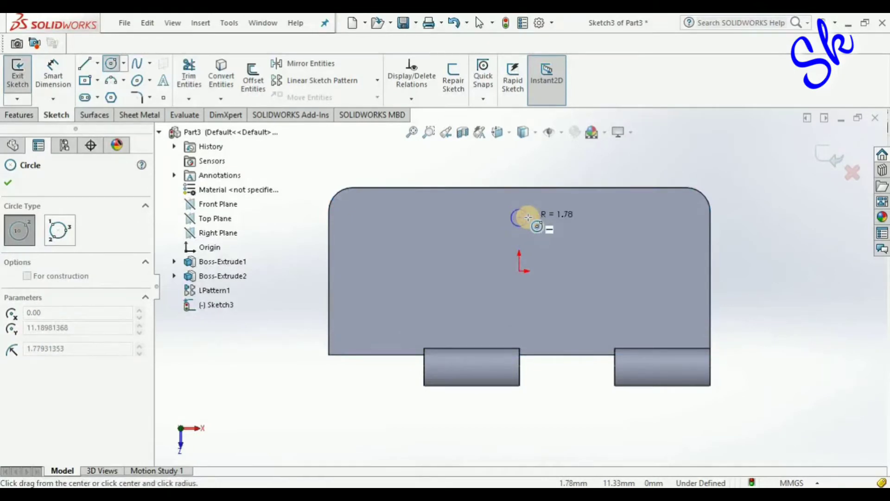
{"action": "left_click", "coordinate": [528, 217]}
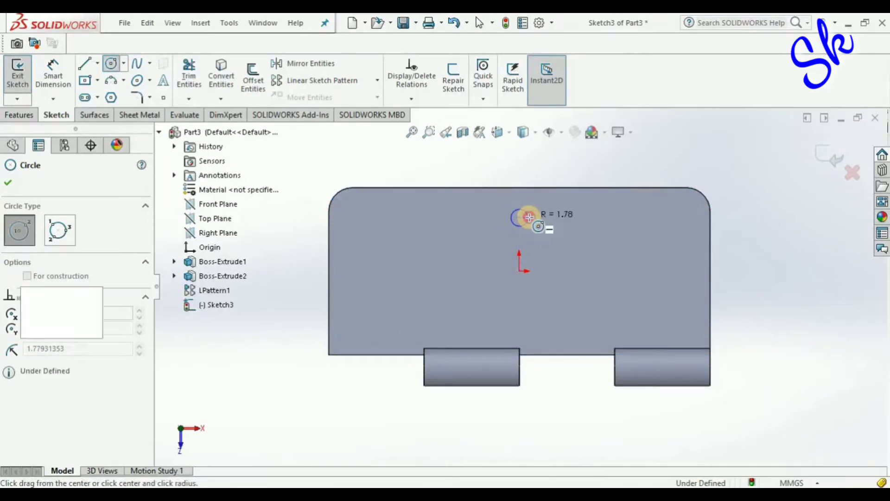
Sketch two more circles level with each other, about 8 mm below the origin and about 27 mm right and 26 mm left of it.
{"action": "left_click", "coordinate": [651, 306]}
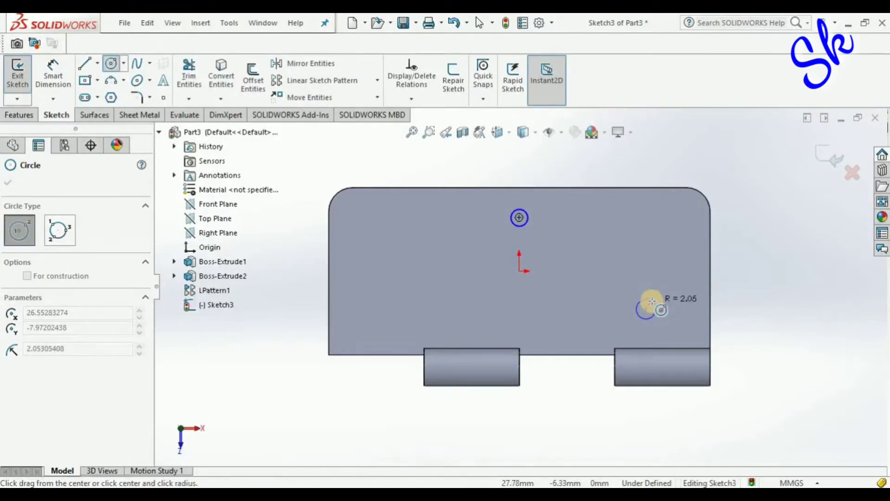
{"action": "left_click", "coordinate": [652, 302]}
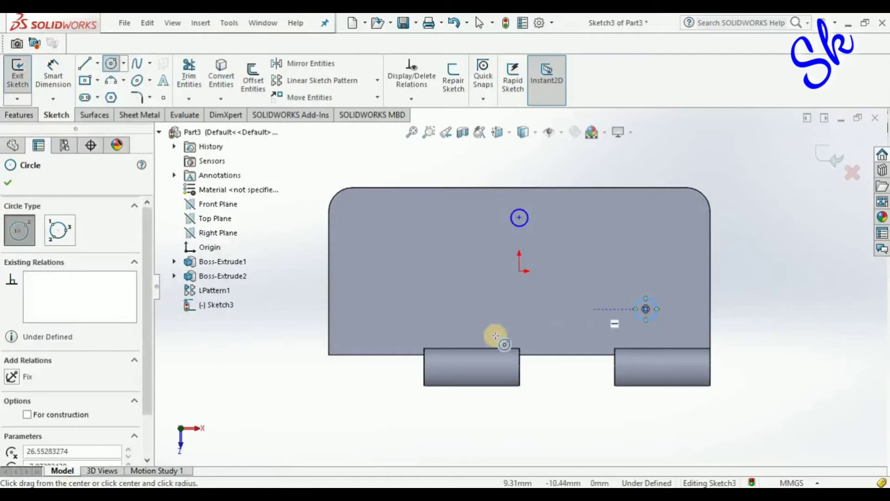
{"action": "left_click", "coordinate": [397, 307]}
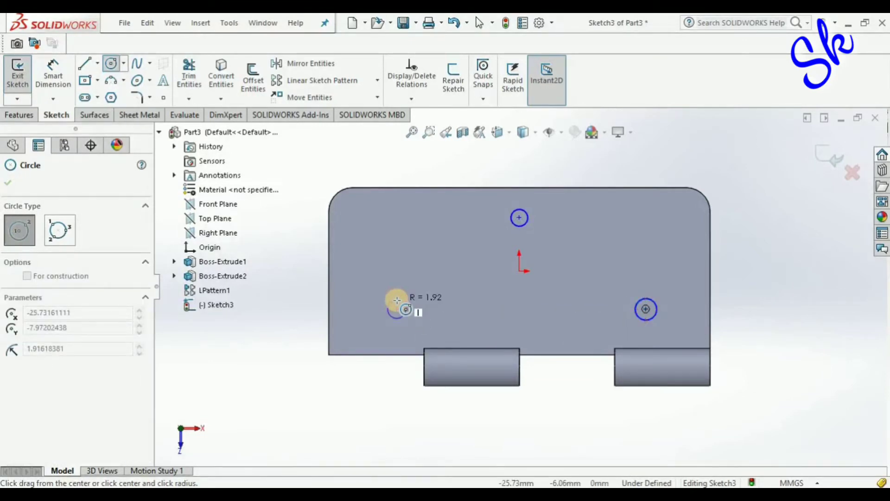
{"action": "left_click", "coordinate": [397, 295]}
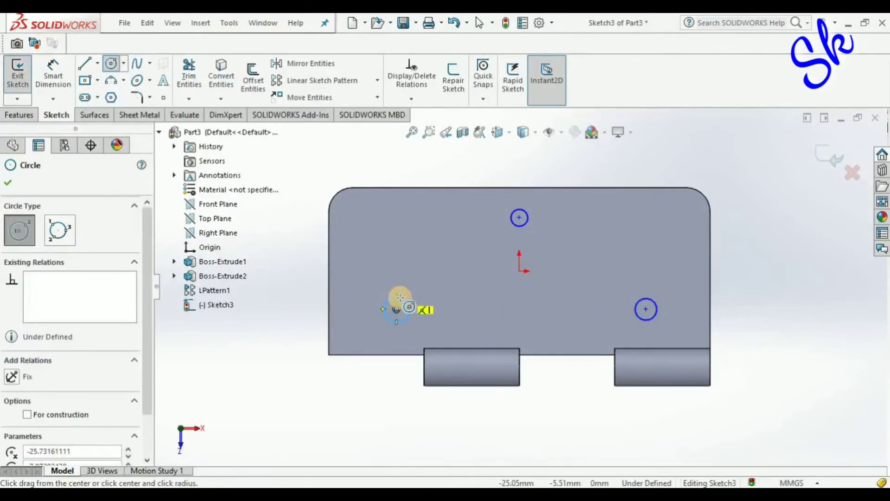
Dimension the circle above the origin with a diameter of 5 mm.
{"action": "left_click", "coordinate": [52, 74]}
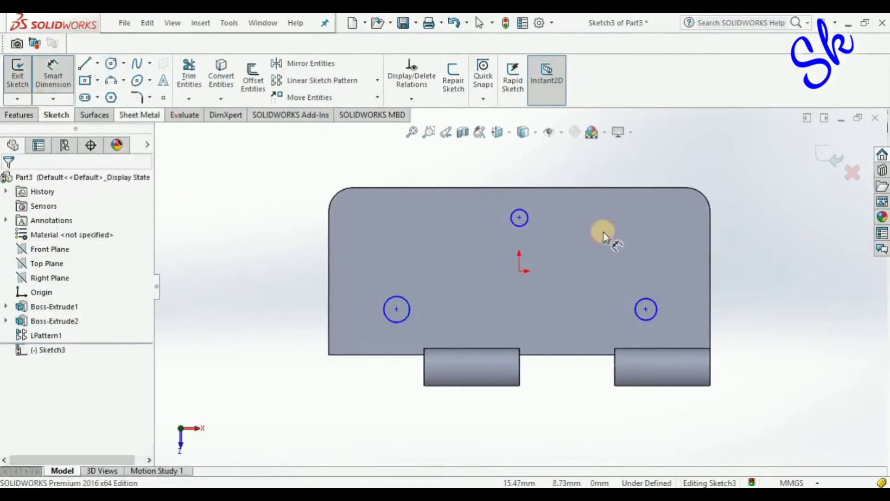
{"action": "left_click", "coordinate": [529, 217]}
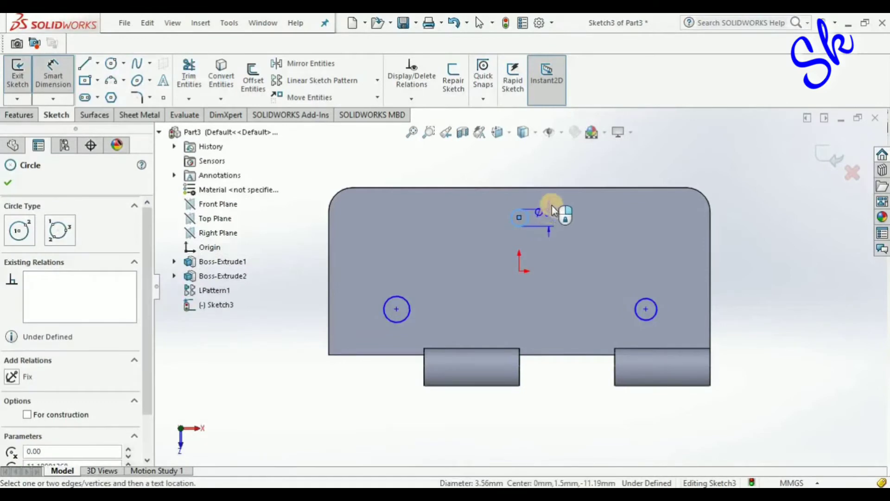
{"action": "left_click", "coordinate": [566, 177]}
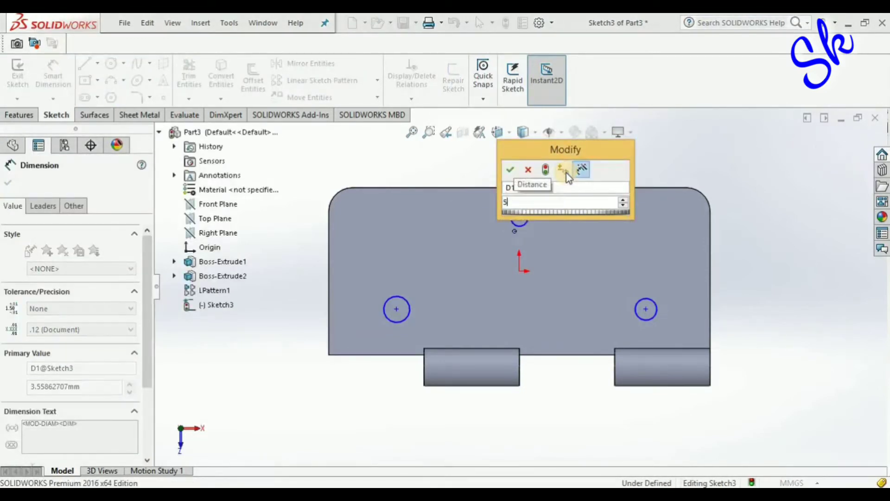
{"action": "key", "text": "Return"}
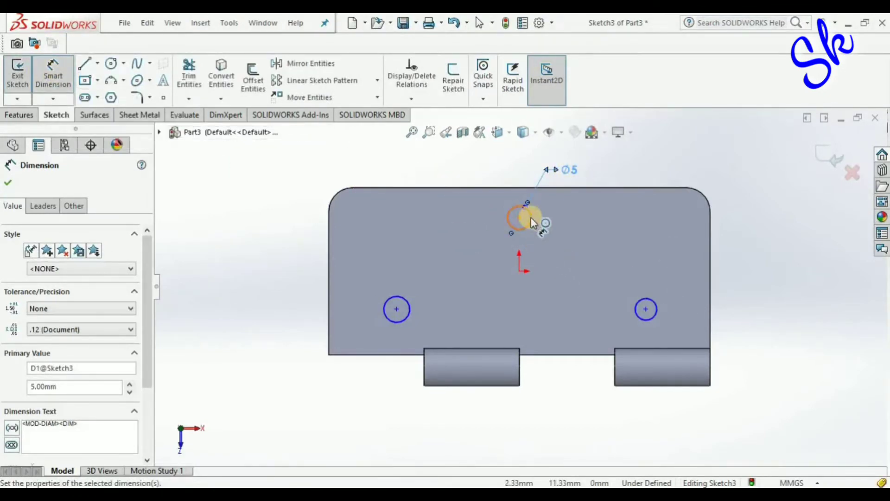
Dimension the upper circle's centre 10 mm from the plate's long edge between the rounded corners.
{"action": "left_click", "coordinate": [520, 218]}
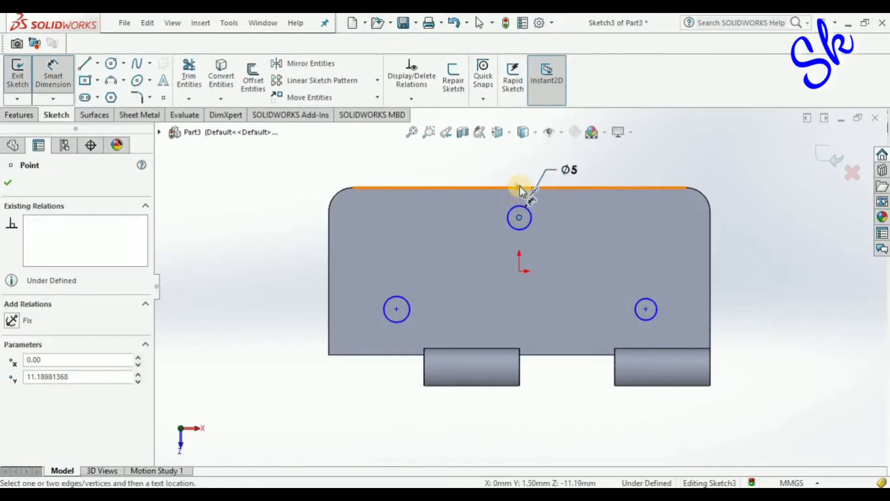
{"action": "left_click", "coordinate": [520, 187]}
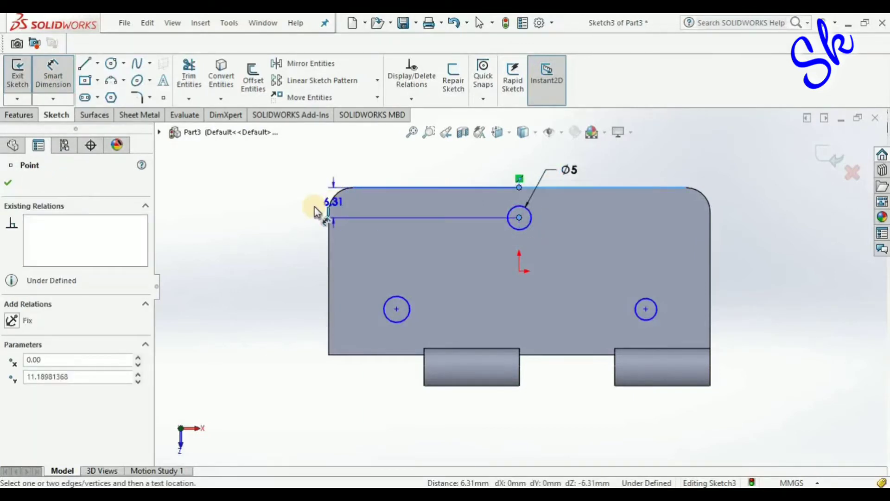
{"action": "left_click", "coordinate": [298, 208]}
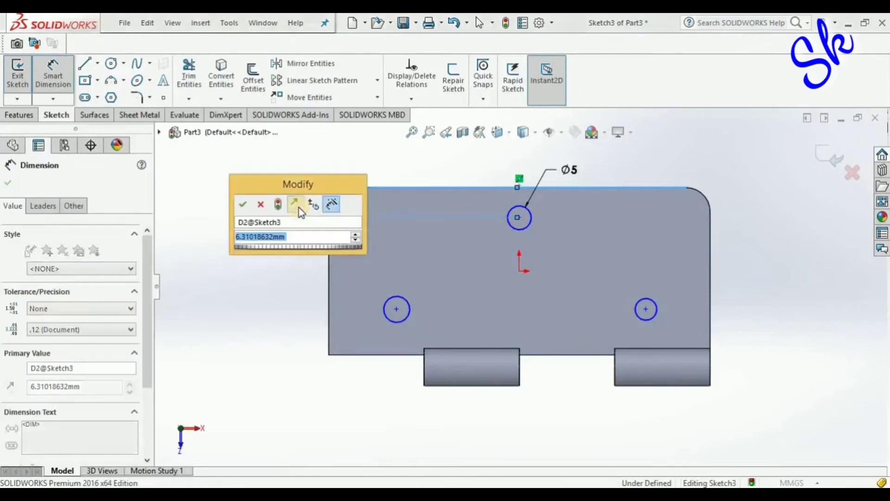
{"action": "type", "text": "10"}
{"action": "key", "text": "Return"}
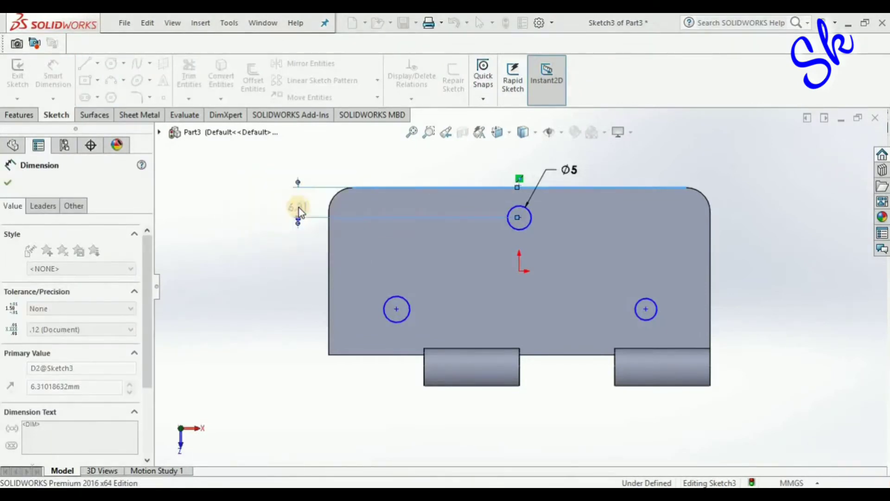
Dimension the lower-right circle's centre 12 mm from the plate's straight knuckle edge.
{"action": "left_click", "coordinate": [645, 310]}
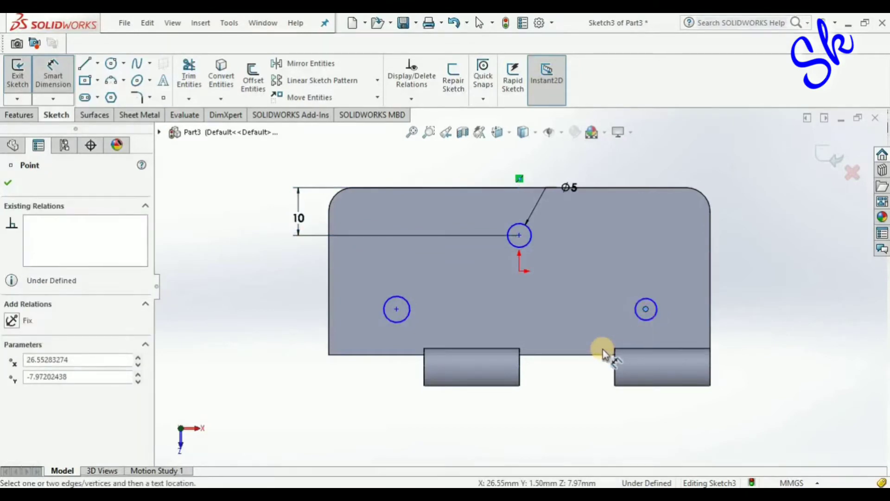
{"action": "left_click", "coordinate": [602, 355]}
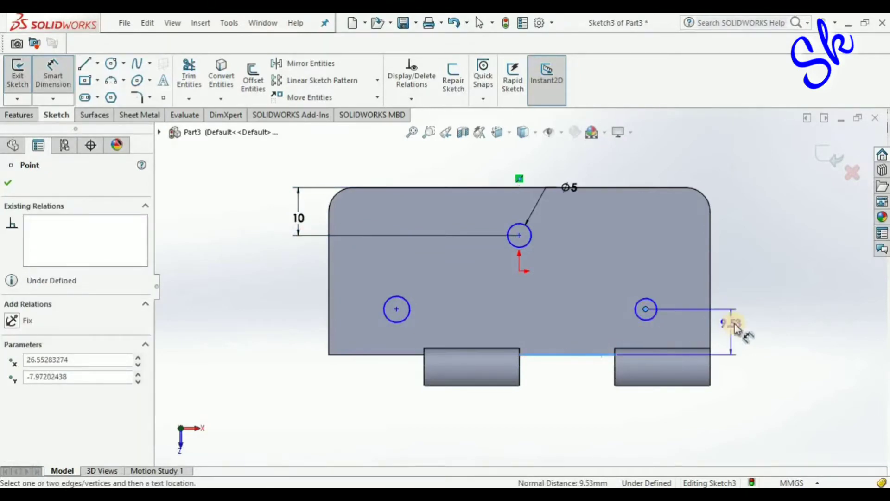
{"action": "left_click", "coordinate": [740, 327]}
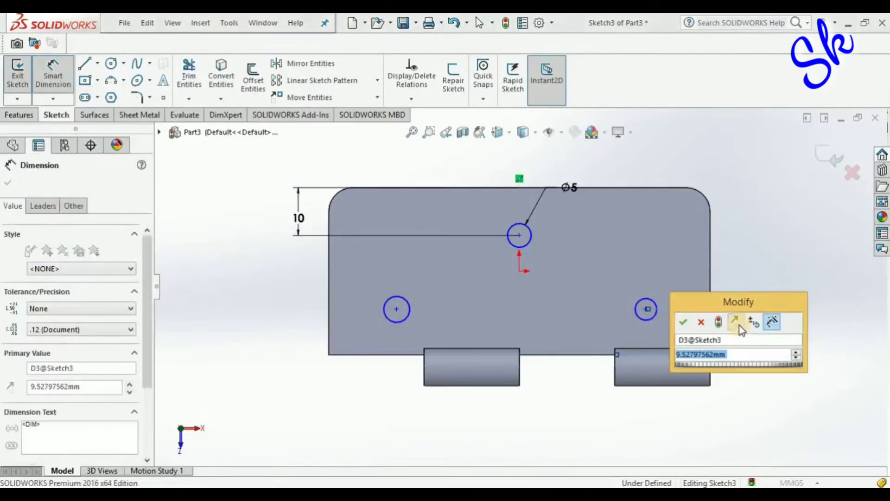
{"action": "type", "text": "10"}
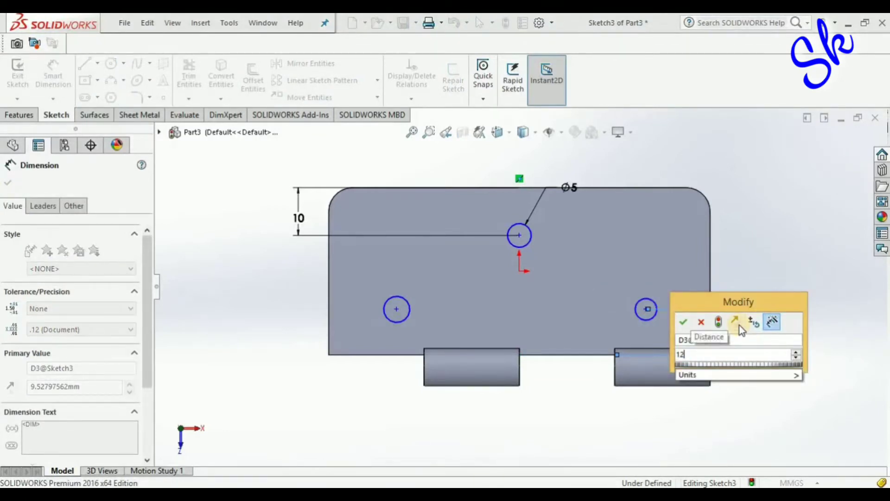
{"action": "key", "text": "Return"}
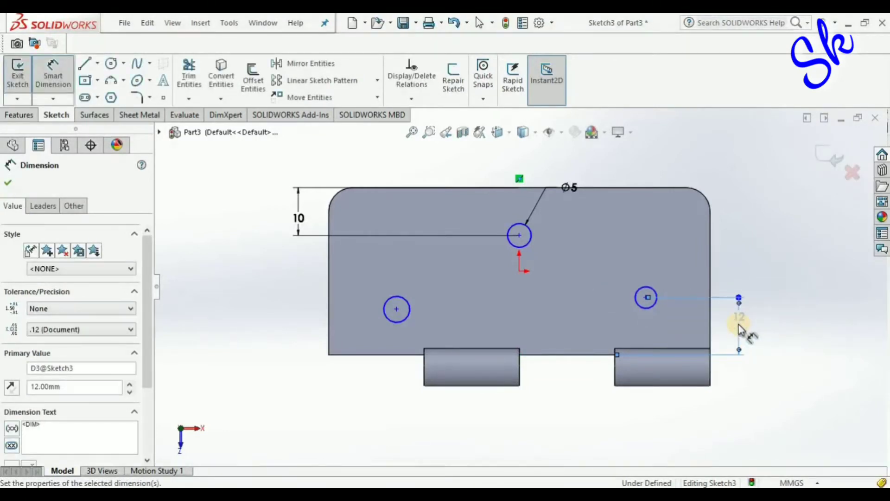
Dimension the lower-right circle's centre 14 mm from the plate's right side edge.
{"action": "left_click", "coordinate": [648, 297]}
{"action": "left_click", "coordinate": [709, 279]}
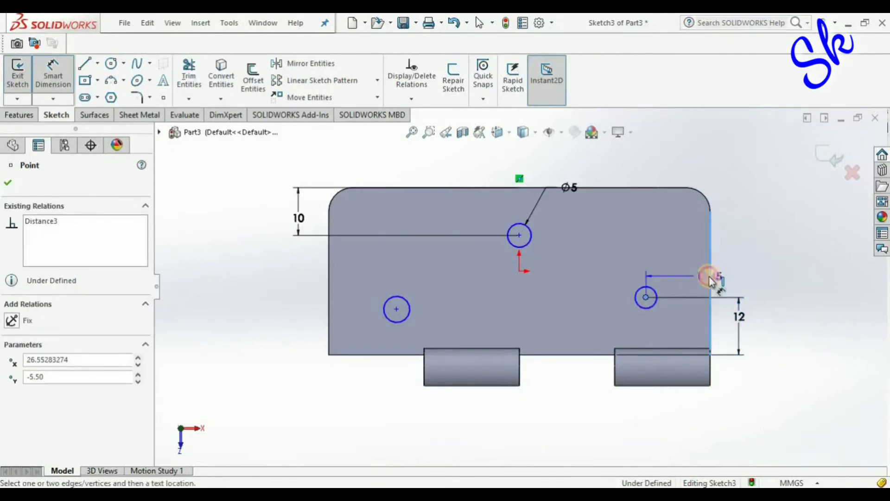
{"action": "left_click", "coordinate": [685, 161]}
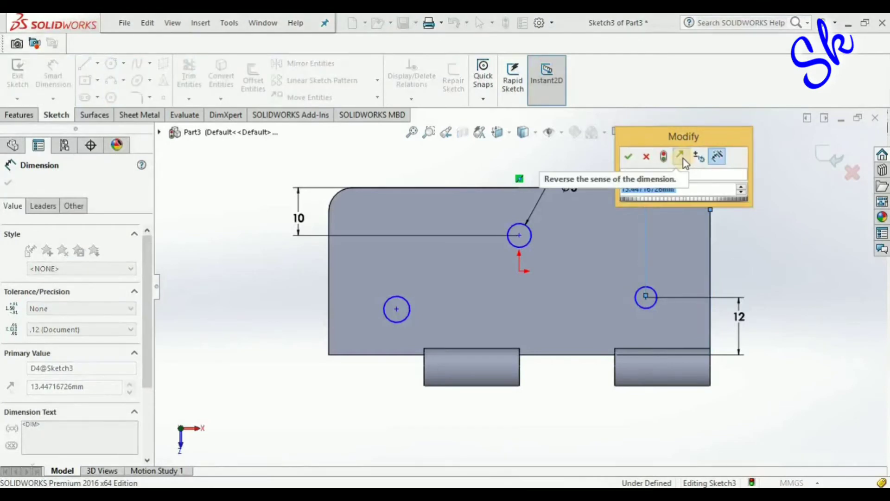
{"action": "type", "text": "14"}
{"action": "key", "text": "Return"}
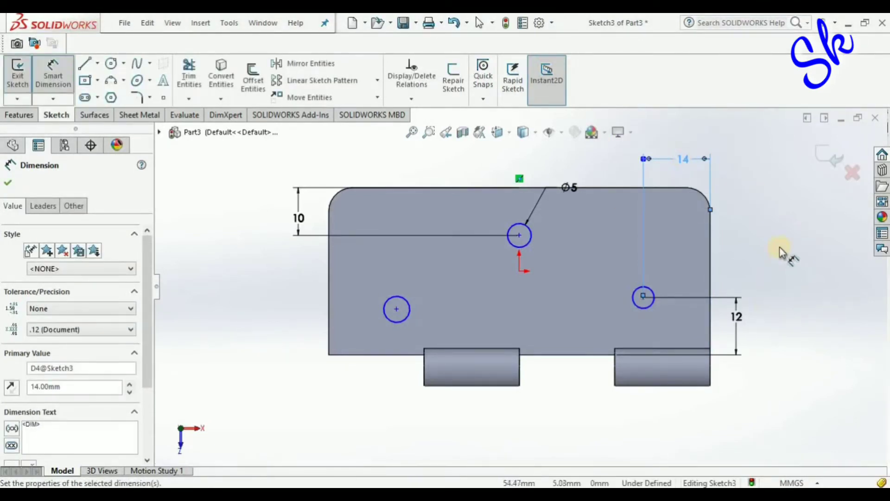
{"action": "left_click", "coordinate": [52, 72]}
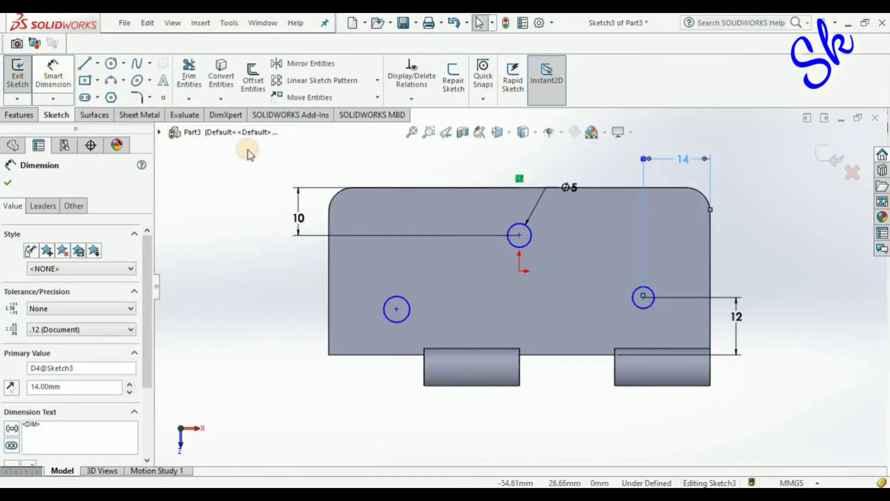
Make the two lower circles equal in size to the 5 mm upper circle with an Equal relation.
{"action": "left_click", "coordinate": [523, 245]}
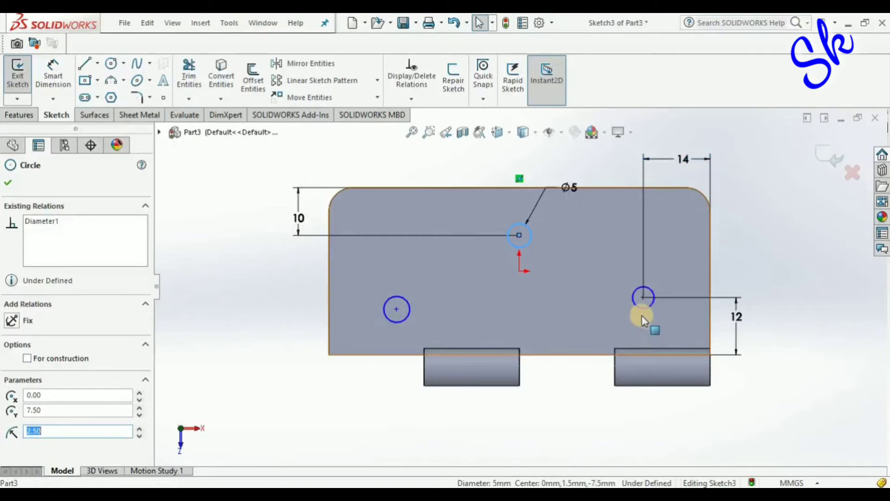
{"action": "left_click", "coordinate": [642, 307], "text": "ctrl"}
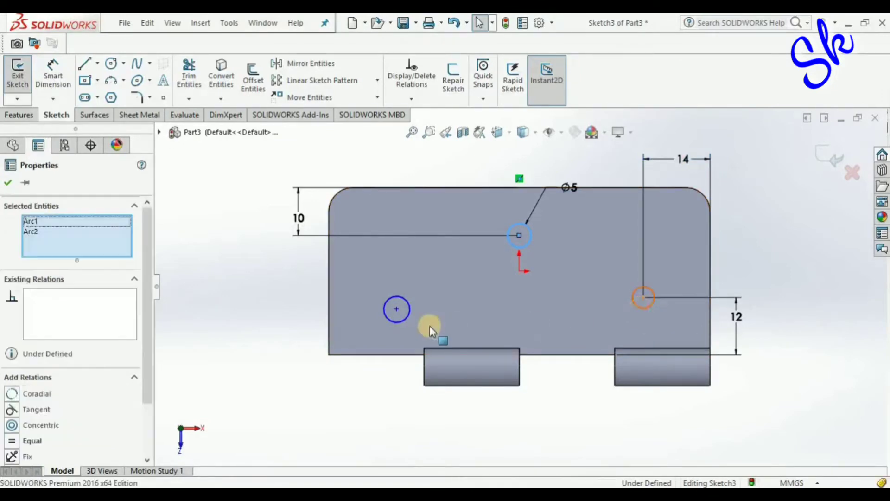
{"action": "left_click", "coordinate": [403, 318], "text": "ctrl"}
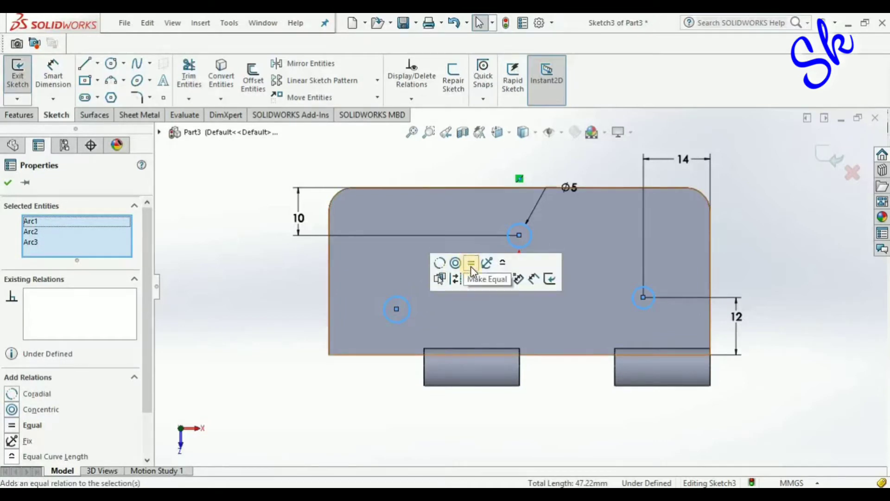
{"action": "left_click", "coordinate": [471, 266]}
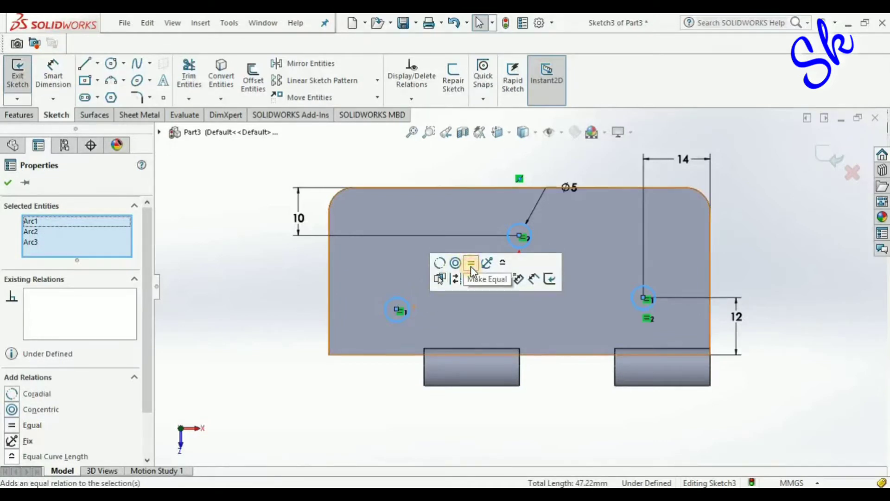
{"action": "left_click", "coordinate": [269, 275]}
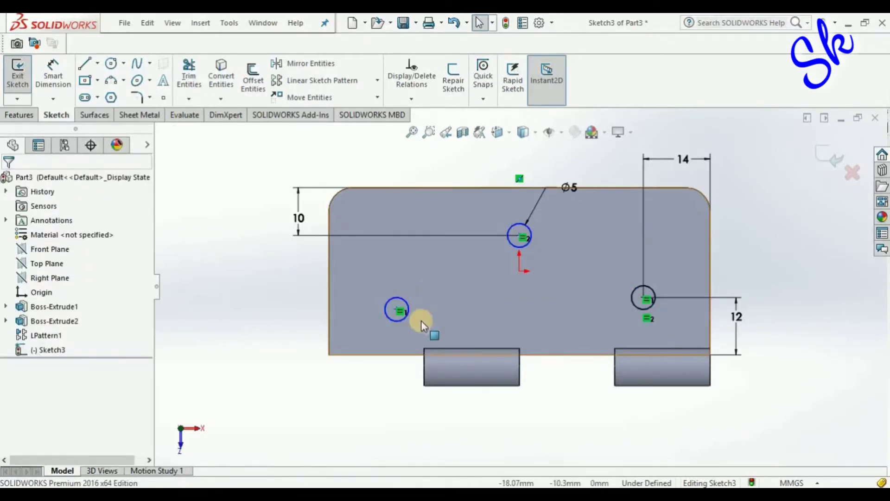
Align the centres of the two lower circles with a Horizontal relation and close the sketch.
{"action": "left_click", "coordinate": [395, 308]}
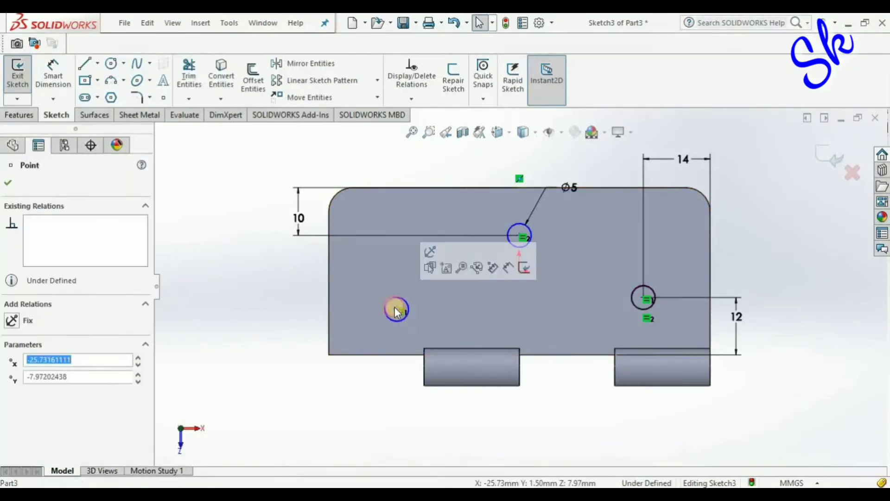
{"action": "left_click", "coordinate": [644, 299]}
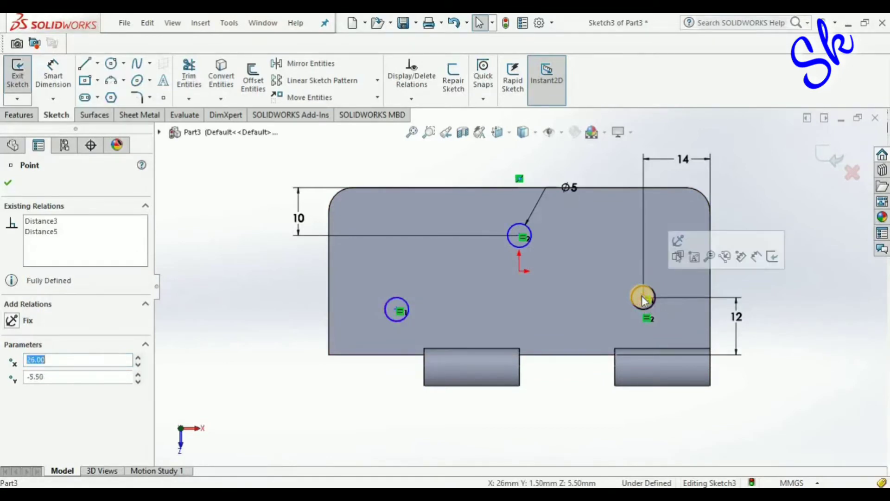
{"action": "left_click", "coordinate": [397, 312]}
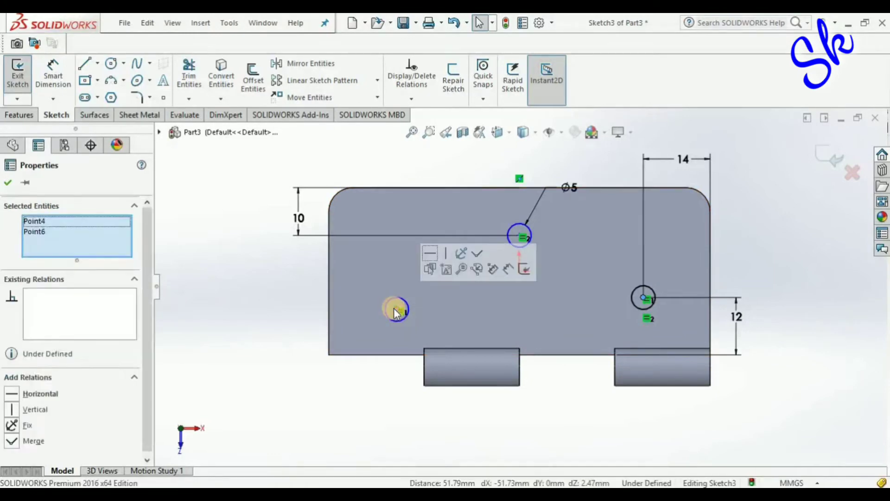
{"action": "left_click", "coordinate": [428, 255]}
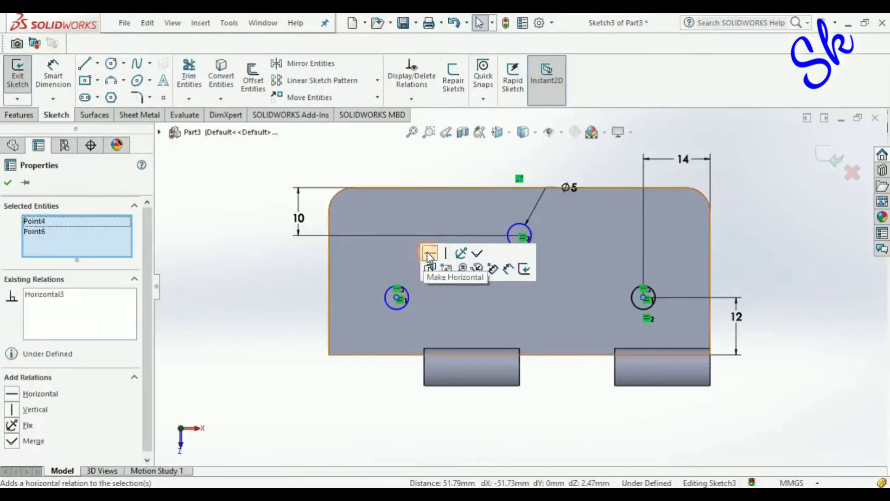
{"action": "left_click", "coordinate": [765, 252]}
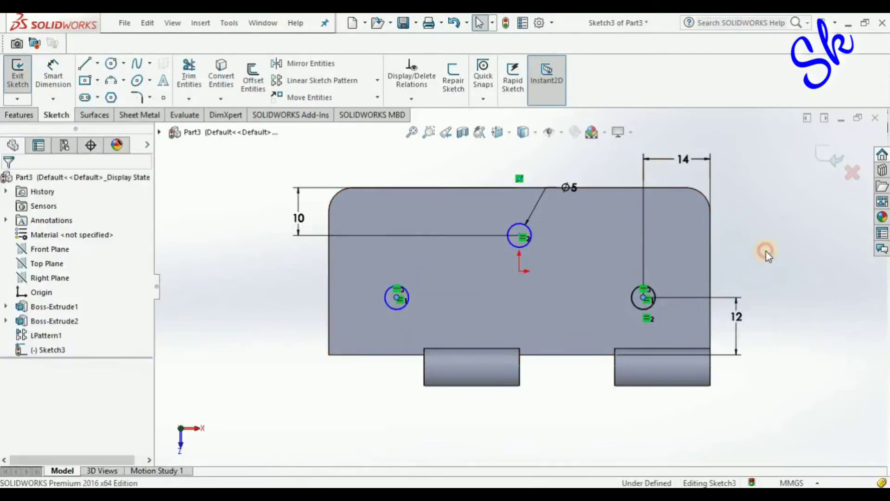
{"action": "left_click", "coordinate": [822, 156]}
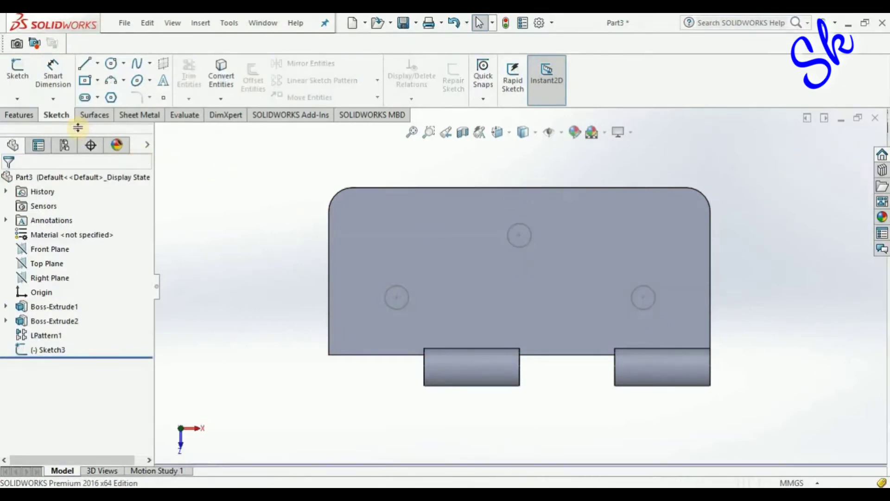
Cut the three sketched circles through the plate with an Extruded Cut using the Up To Next end condition.
{"action": "left_click", "coordinate": [22, 113]}
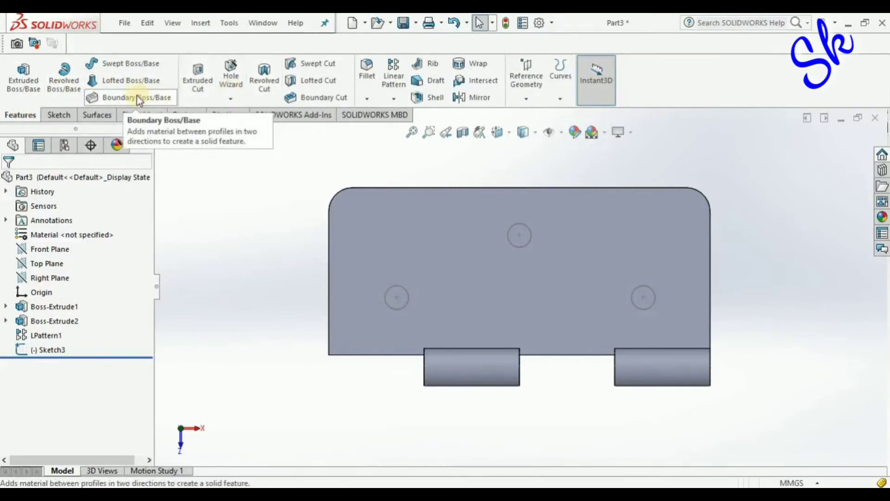
{"action": "left_click", "coordinate": [196, 77]}
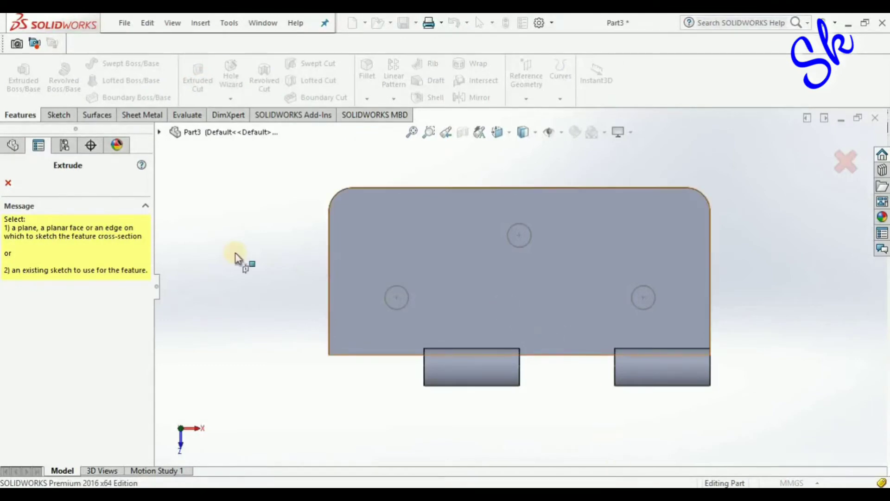
{"action": "left_click", "coordinate": [160, 131]}
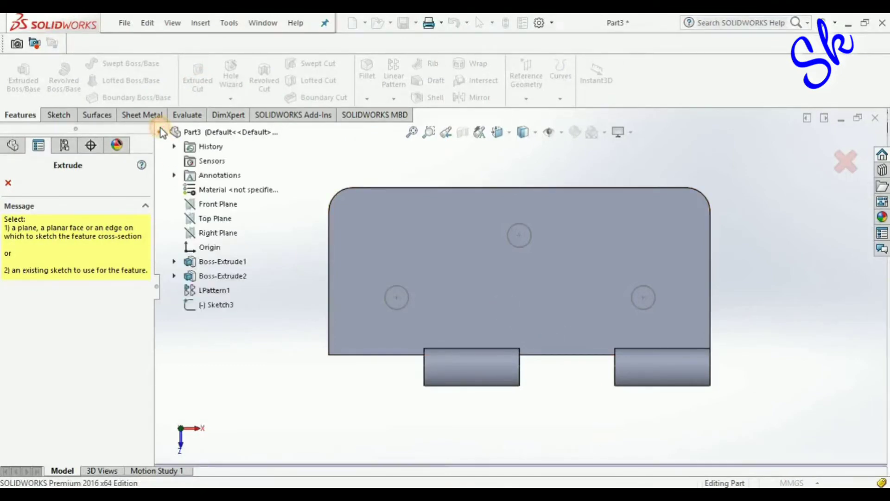
{"action": "left_click", "coordinate": [192, 302]}
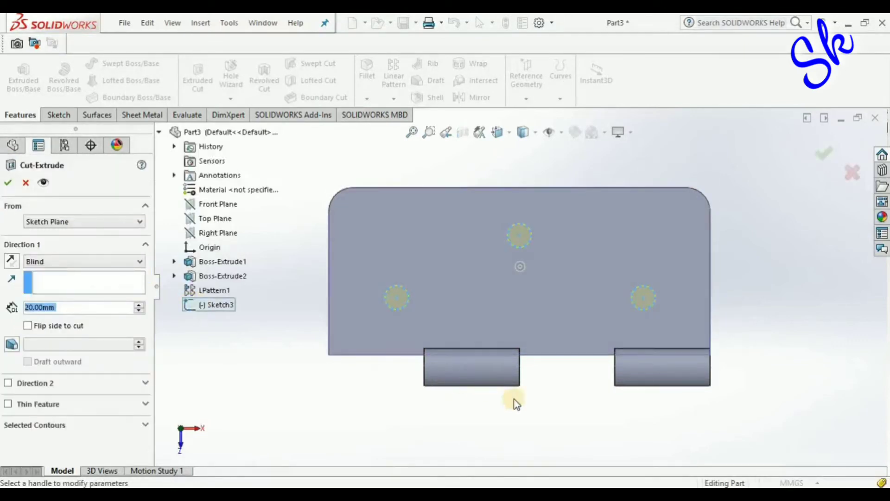
{"action": "middle_click_drag", "start_coordinate": [537, 427], "coordinate": [451, 314]}
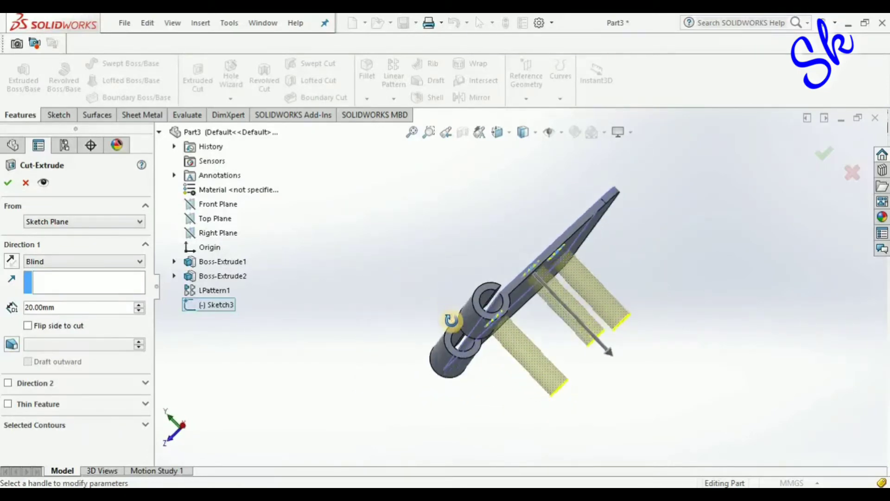
{"action": "left_click", "coordinate": [120, 262]}
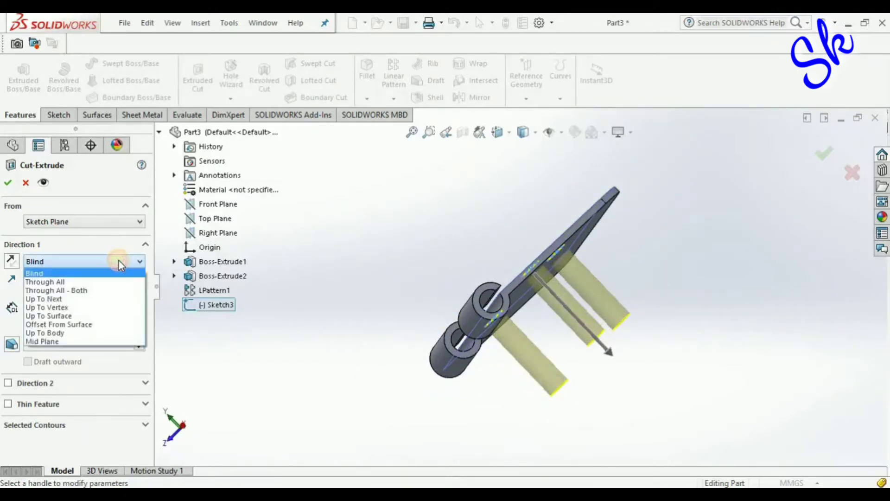
{"action": "left_click", "coordinate": [111, 299]}
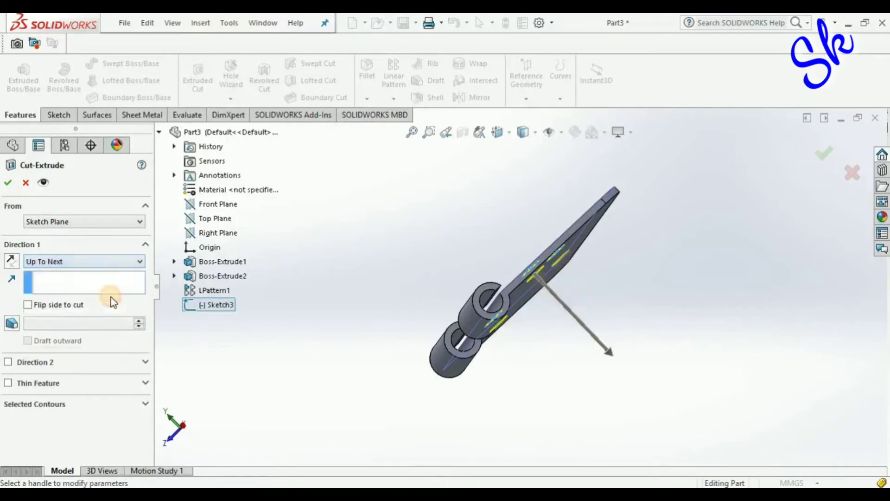
{"action": "left_click", "coordinate": [8, 183]}
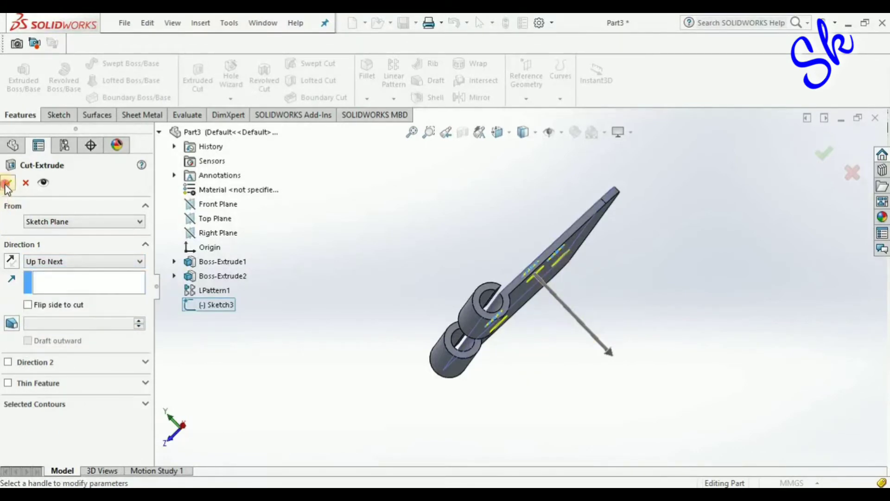
{"action": "left_click", "coordinate": [342, 394]}
{"action": "middle_click_drag", "start_coordinate": [391, 379], "coordinate": [471, 433]}
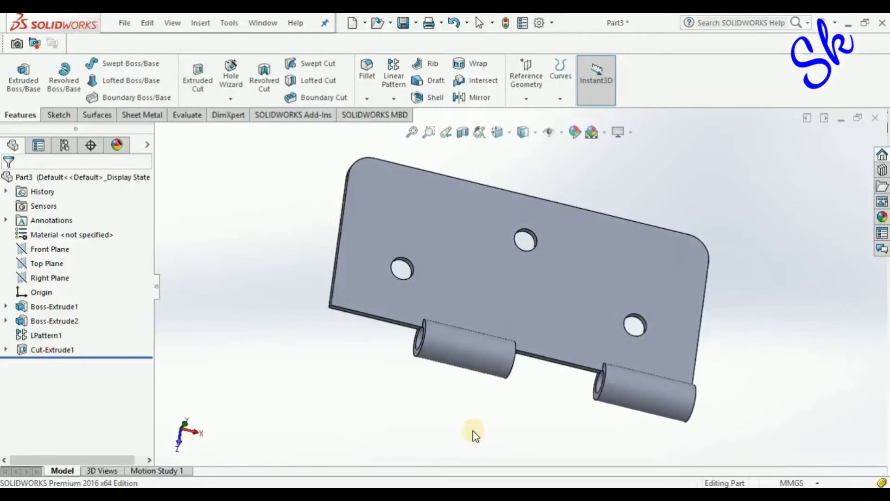
Chamfer the top-face edges of the plate's three screw holes with a distance of 0.5 mm at 45 degrees.
{"action": "left_click", "coordinate": [536, 310]}
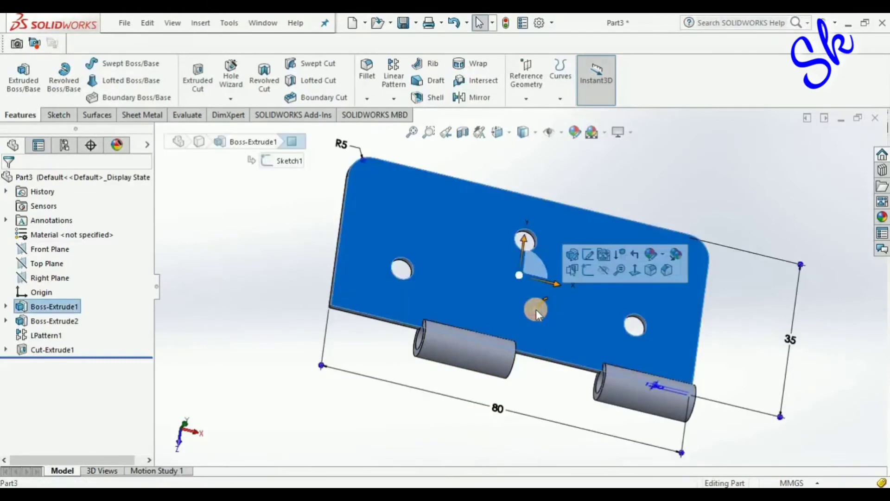
{"action": "key", "text": "ctrl+8"}
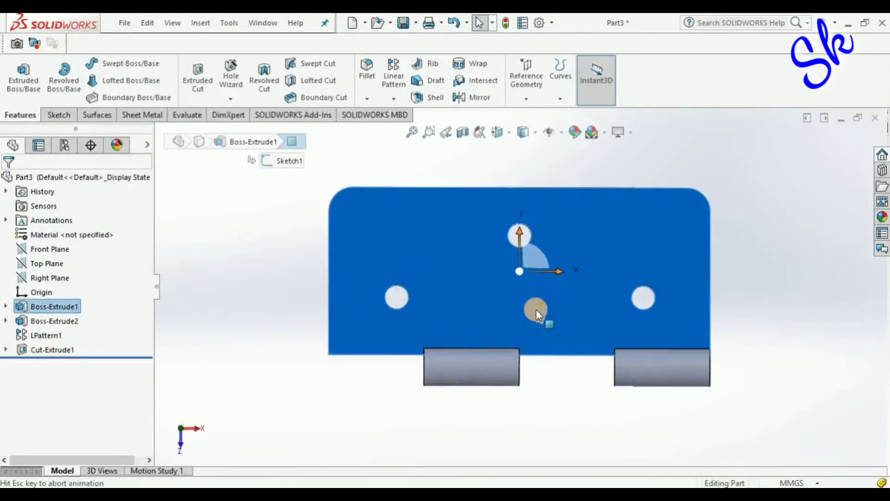
{"action": "left_click", "coordinate": [755, 270]}
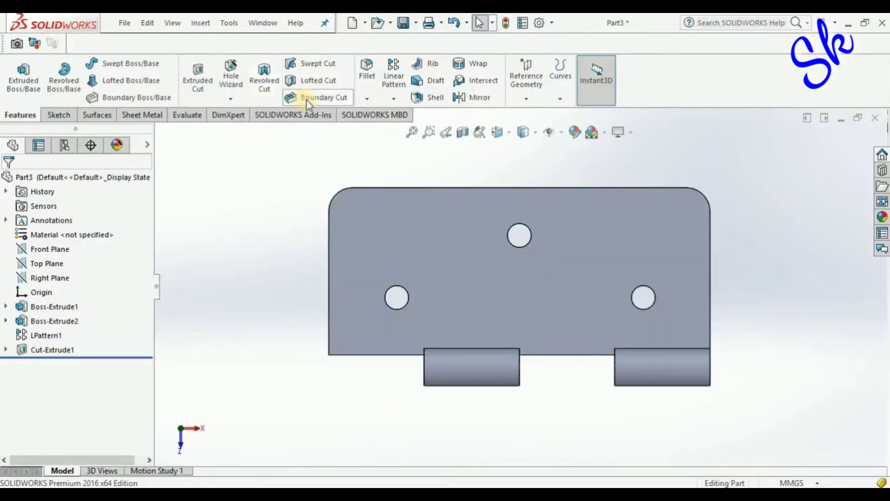
{"action": "left_click", "coordinate": [368, 99]}
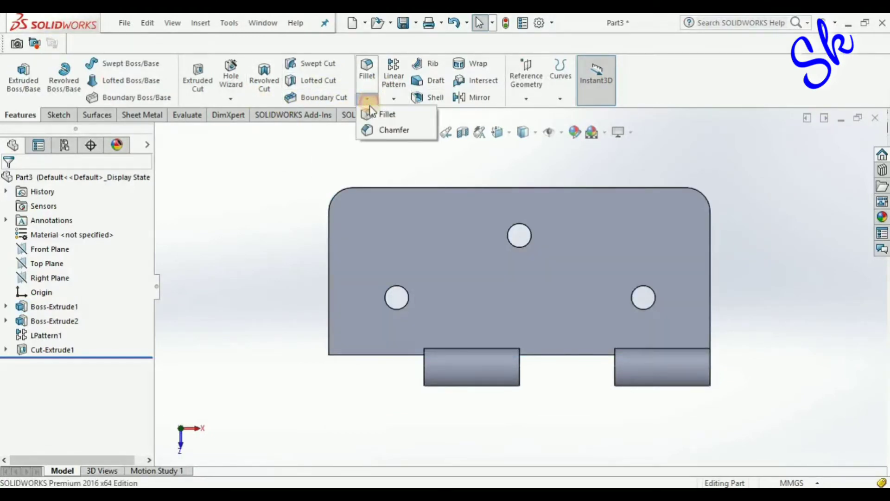
{"action": "left_click", "coordinate": [376, 130]}
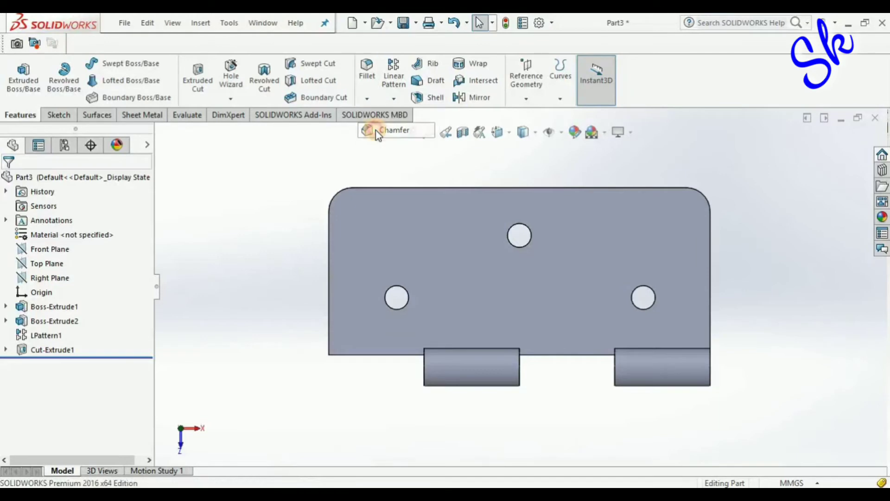
{"action": "left_click", "coordinate": [506, 232]}
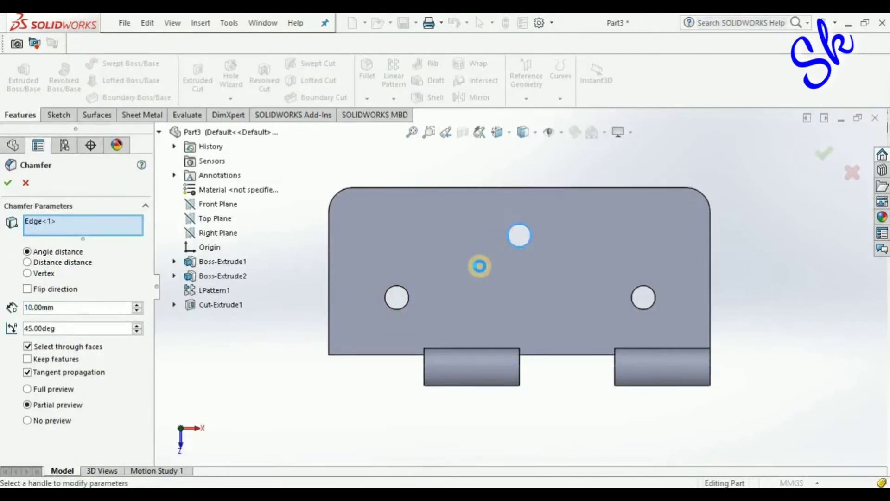
{"action": "left_click", "coordinate": [408, 296]}
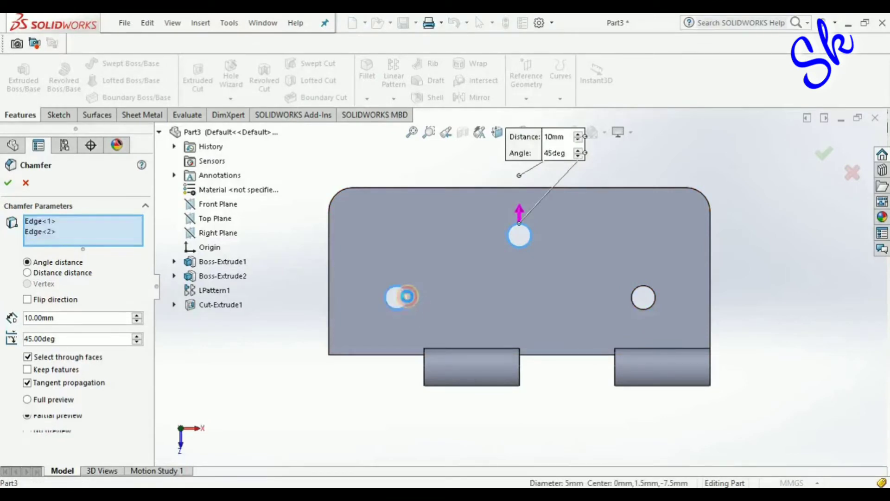
{"action": "left_click", "coordinate": [634, 302]}
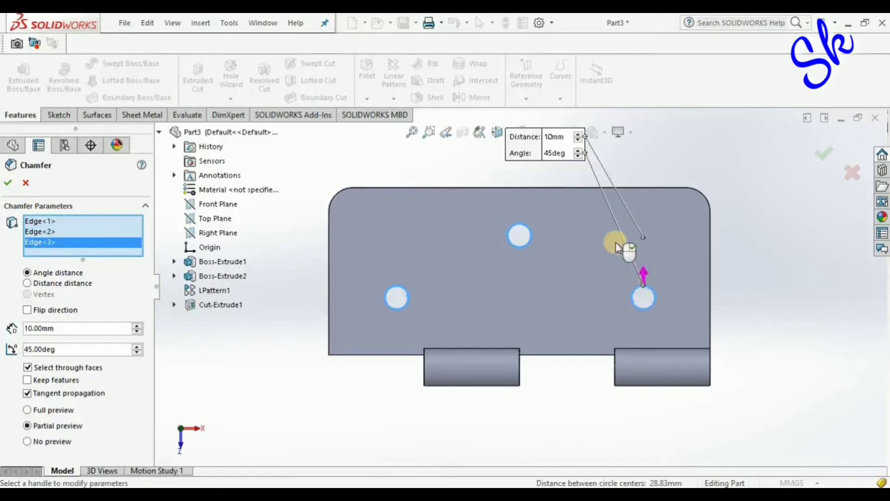
{"action": "left_click", "coordinate": [557, 141]}
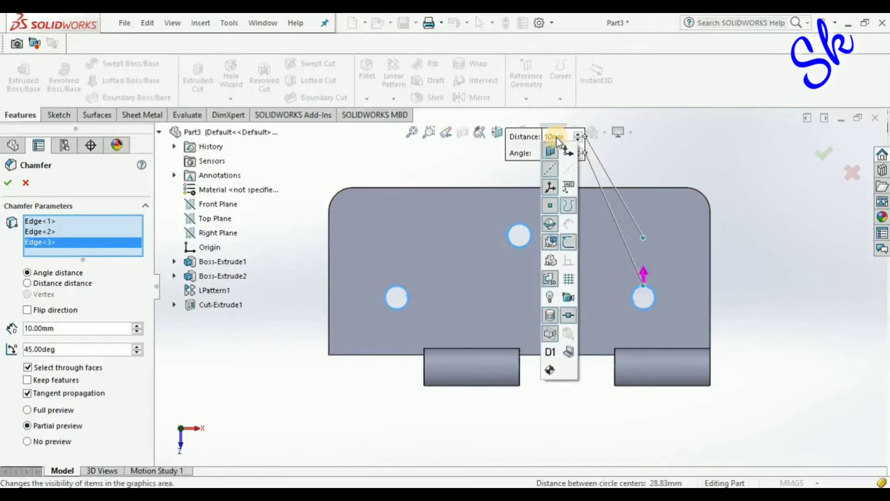
{"action": "left_click", "coordinate": [557, 138]}
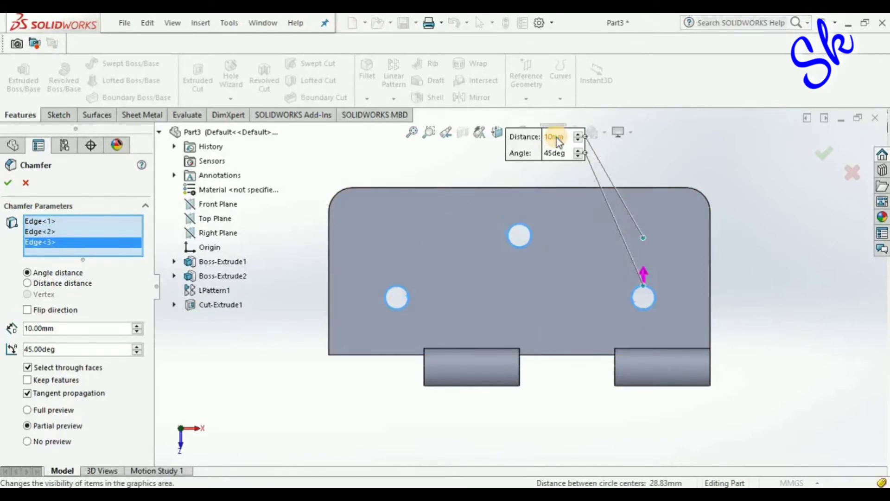
{"action": "left_click", "coordinate": [55, 327]}
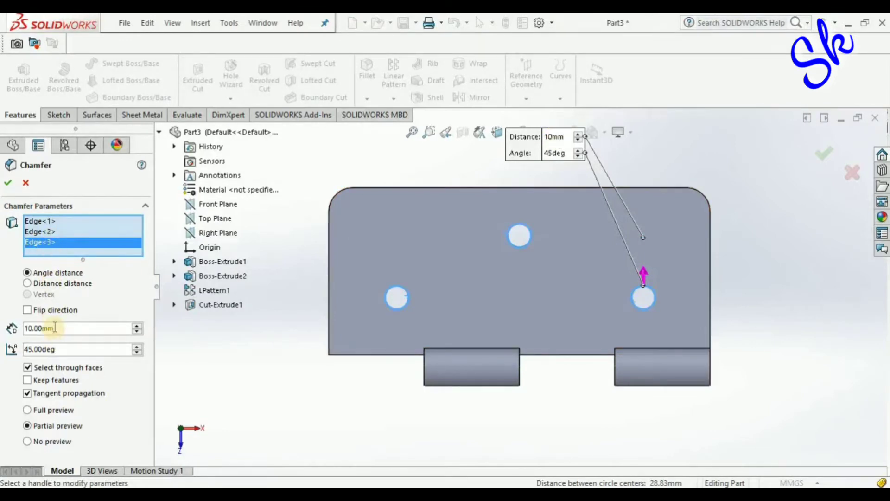
{"action": "double_click", "coordinate": [55, 327]}
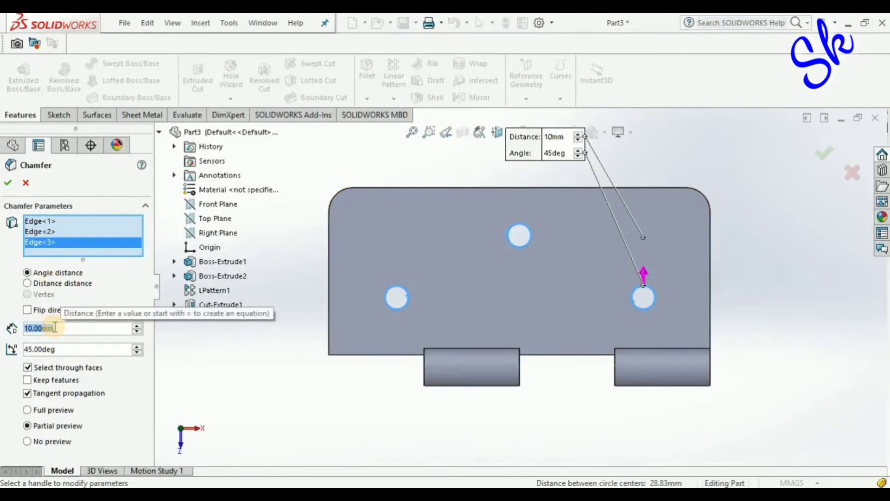
{"action": "type", "text": ".5"}
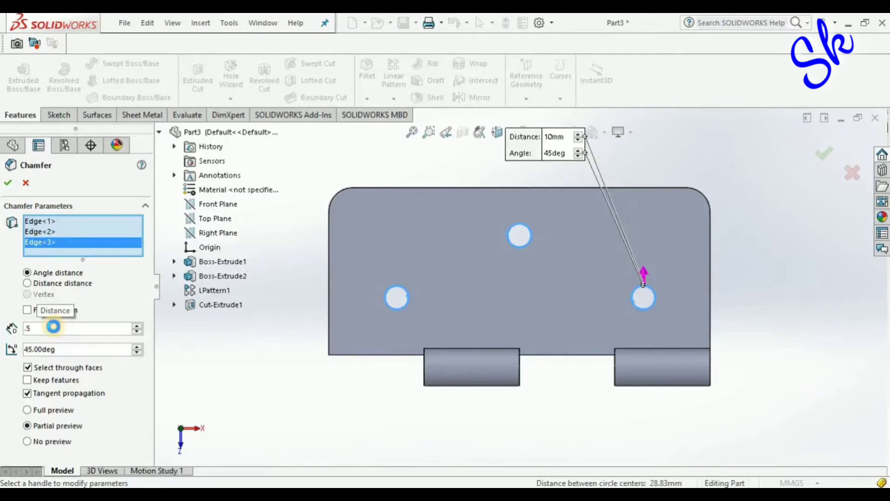
{"action": "key", "text": "Return"}
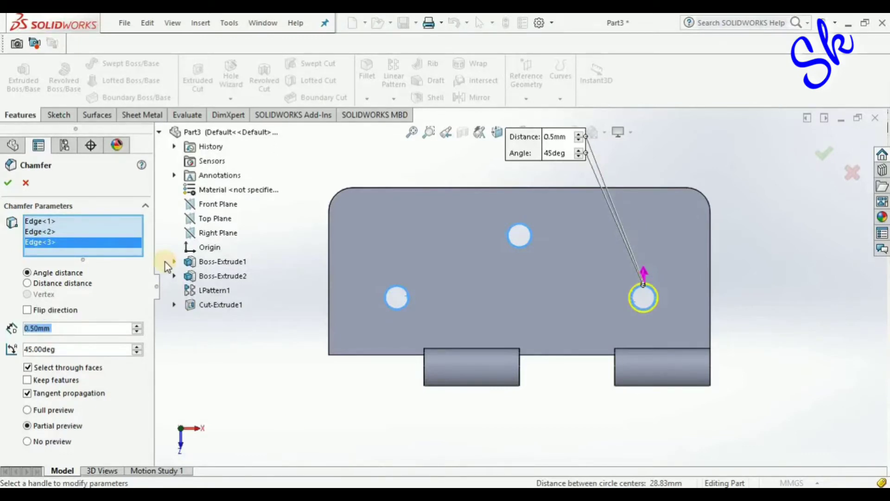
{"action": "left_click", "coordinate": [8, 182]}
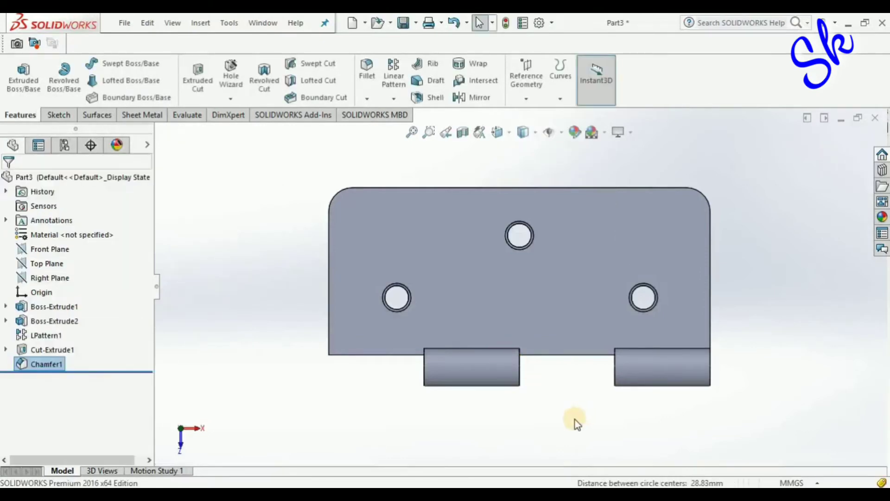
Create a new part document and open a sketch on its Top Plane.
{"action": "middle_click_drag", "start_coordinate": [576, 423], "coordinate": [540, 360]}
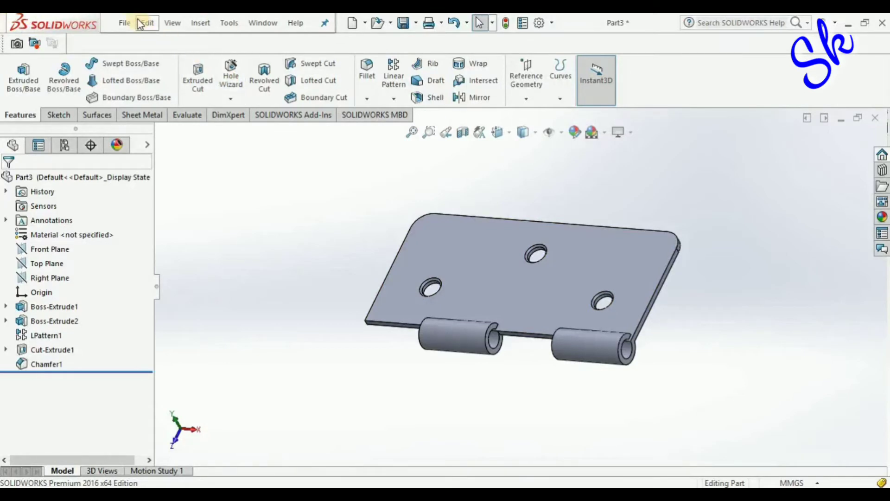
{"action": "left_click", "coordinate": [126, 23]}
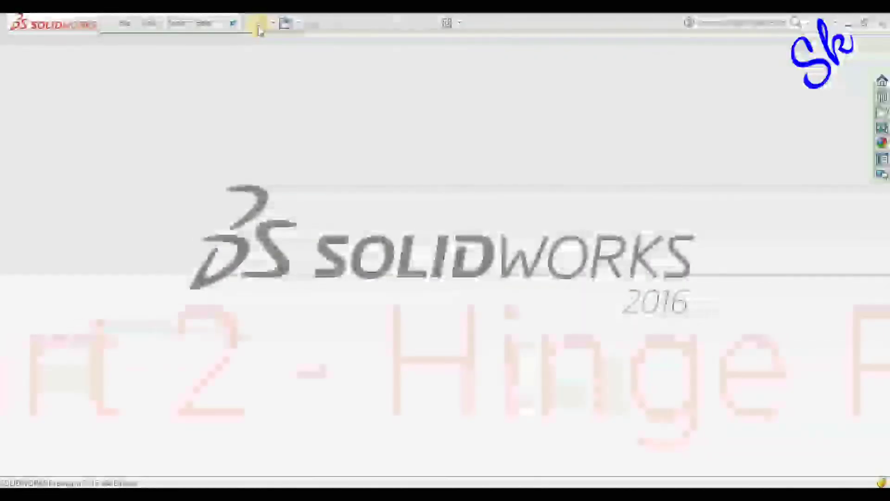
{"action": "left_click", "coordinate": [258, 25]}
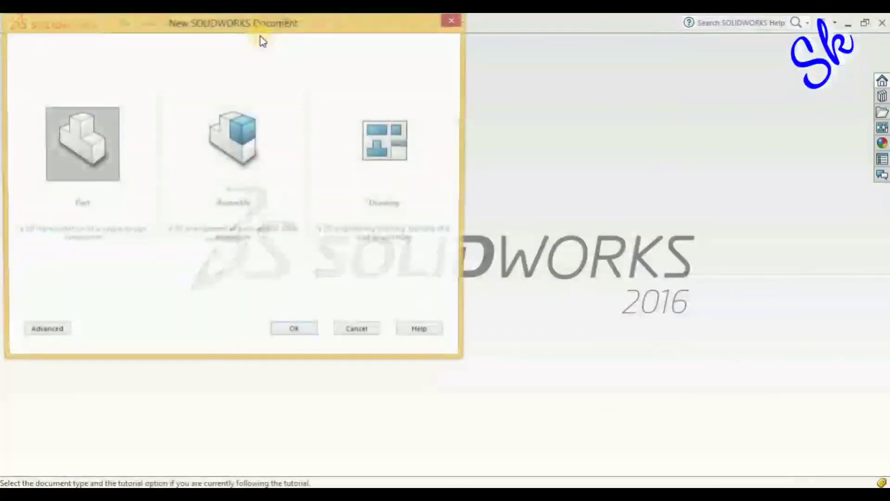
{"action": "left_click", "coordinate": [284, 325]}
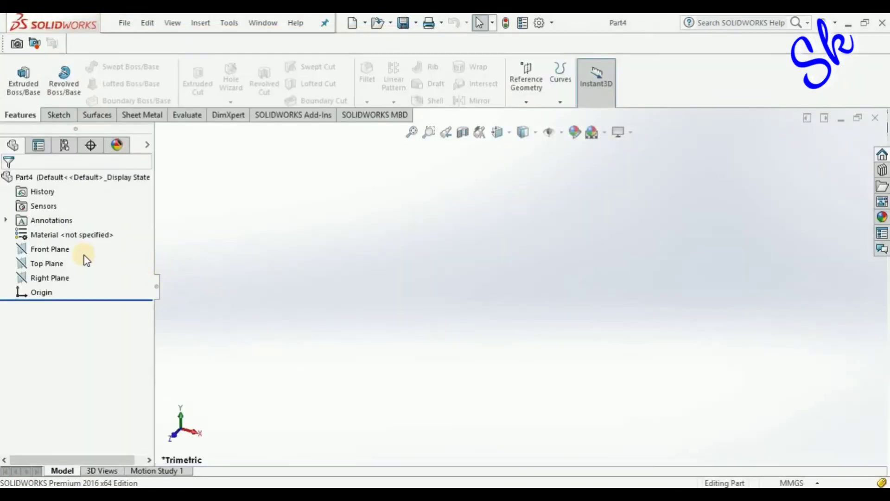
{"action": "left_click", "coordinate": [49, 263]}
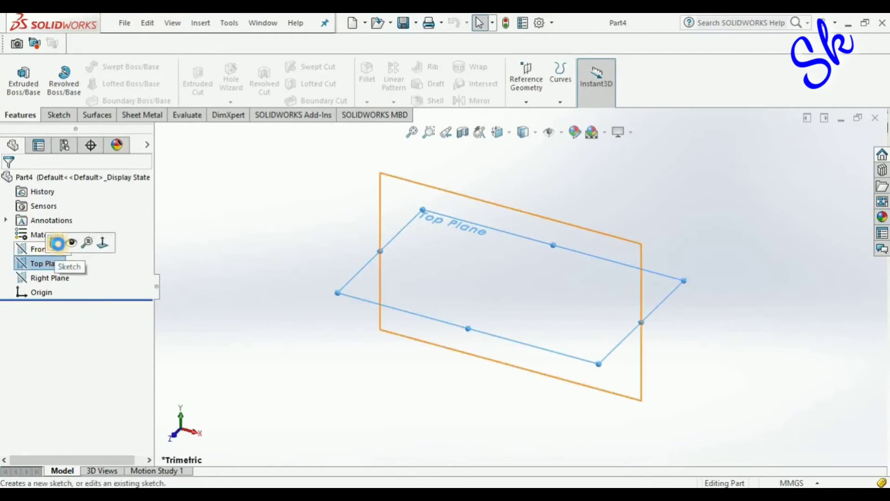
{"action": "left_click", "coordinate": [57, 243]}
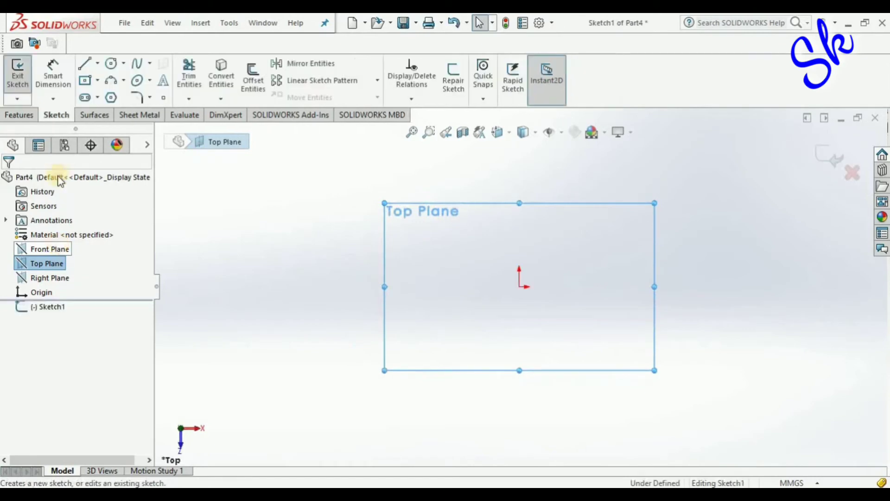
Sketch a circle centred on the origin and dimension its diameter to 5 mm.
{"action": "left_click", "coordinate": [112, 66]}
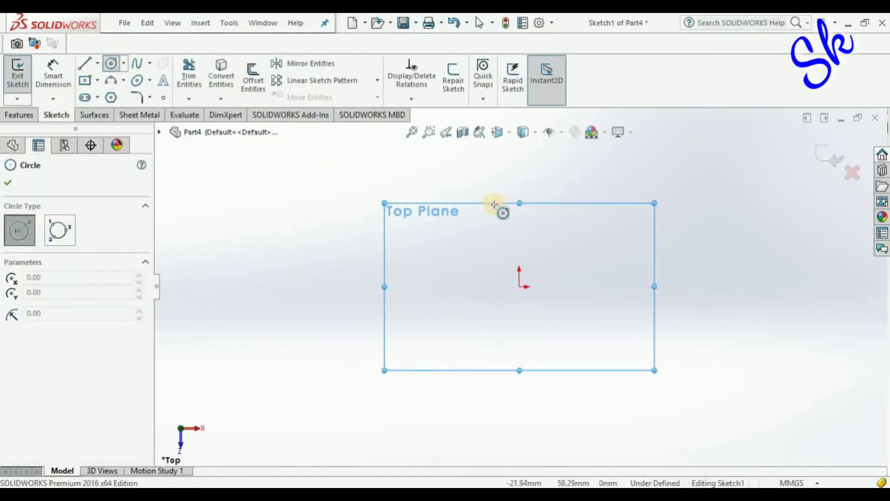
{"action": "left_click", "coordinate": [517, 283]}
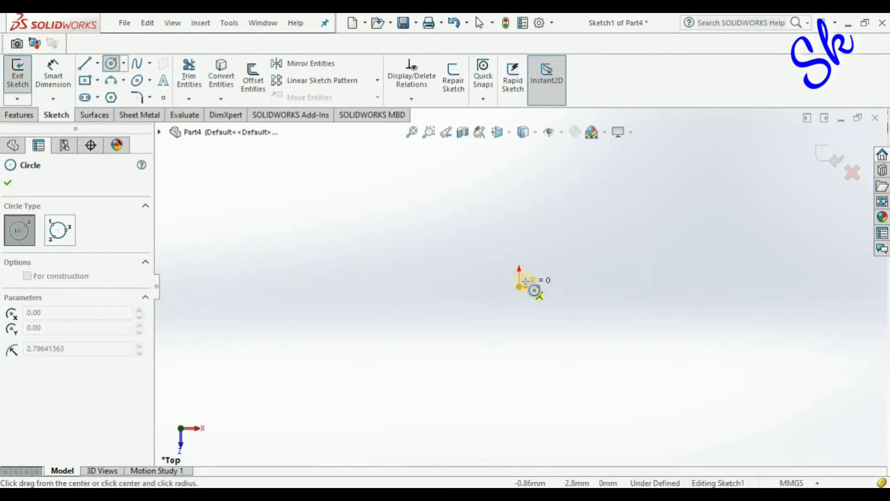
{"action": "left_click", "coordinate": [527, 272]}
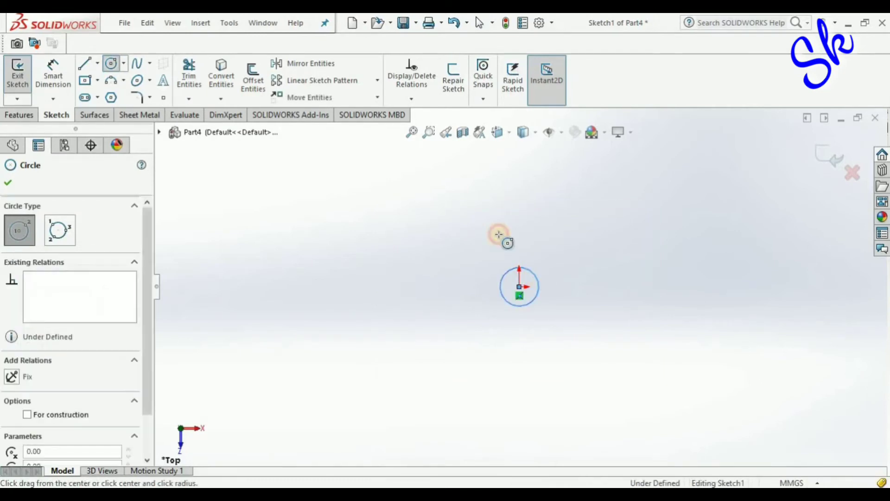
{"action": "left_click", "coordinate": [53, 74]}
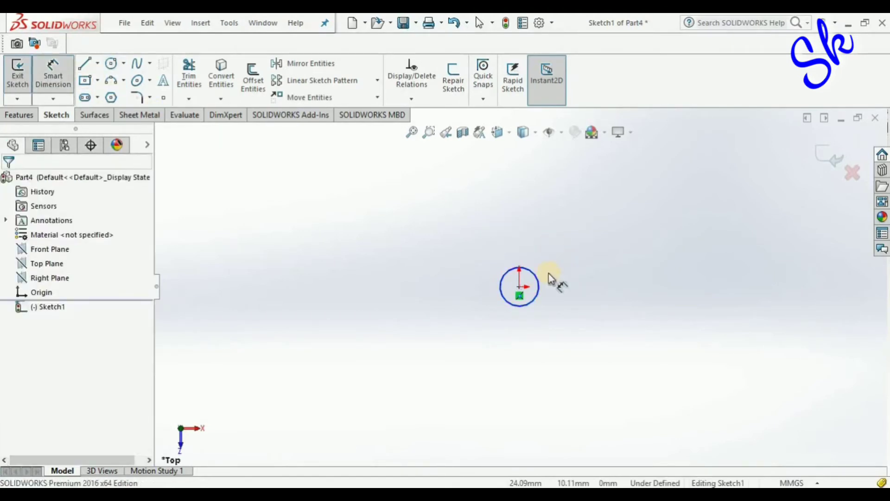
{"action": "left_click", "coordinate": [537, 276]}
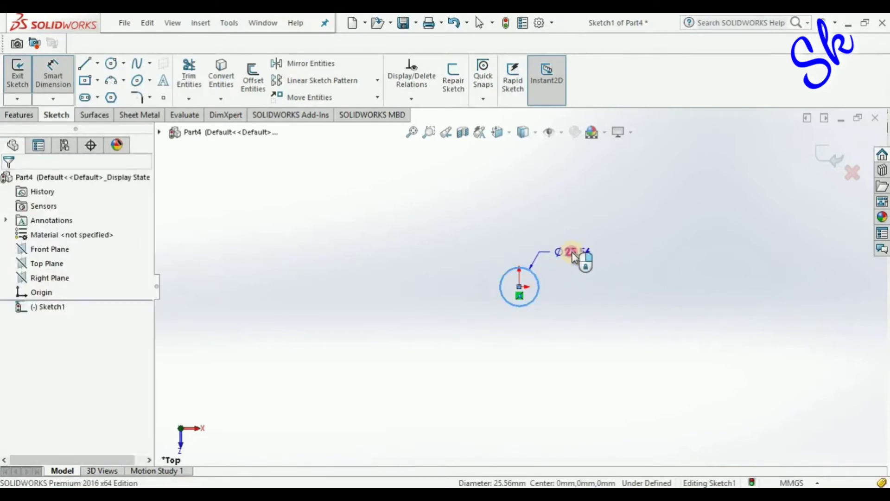
{"action": "left_click", "coordinate": [573, 255]}
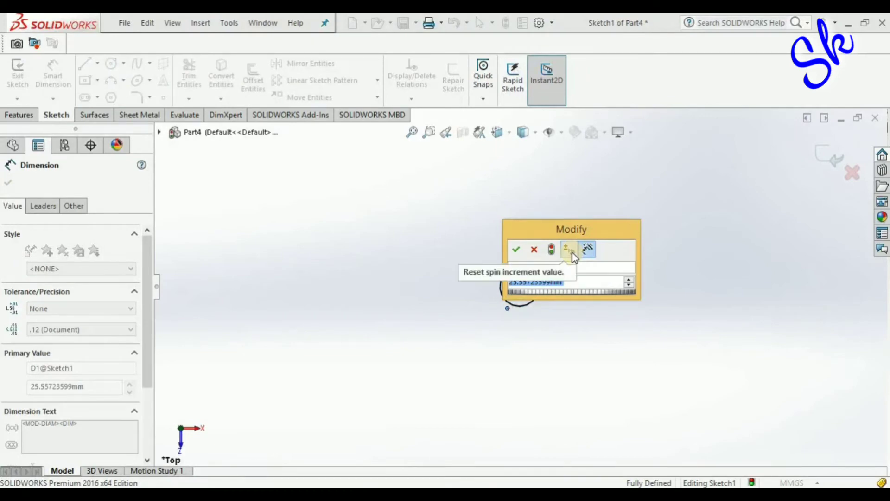
{"action": "type", "text": "5"}
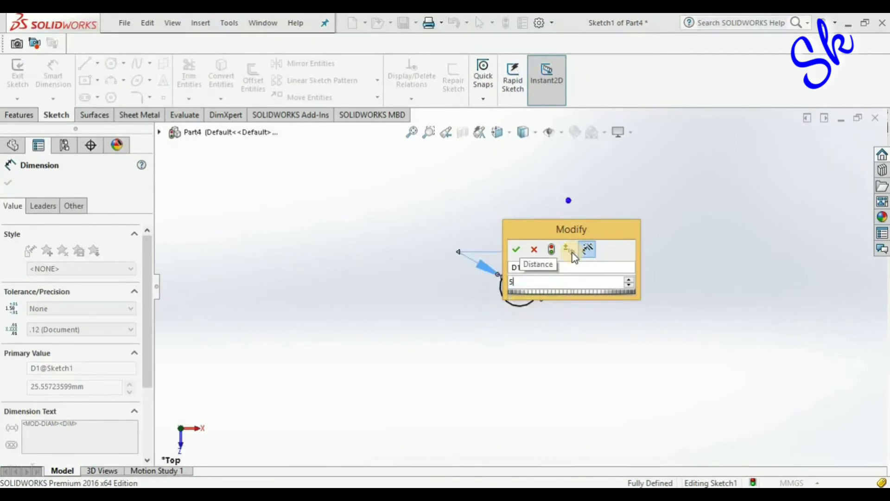
{"action": "key", "text": "Return"}
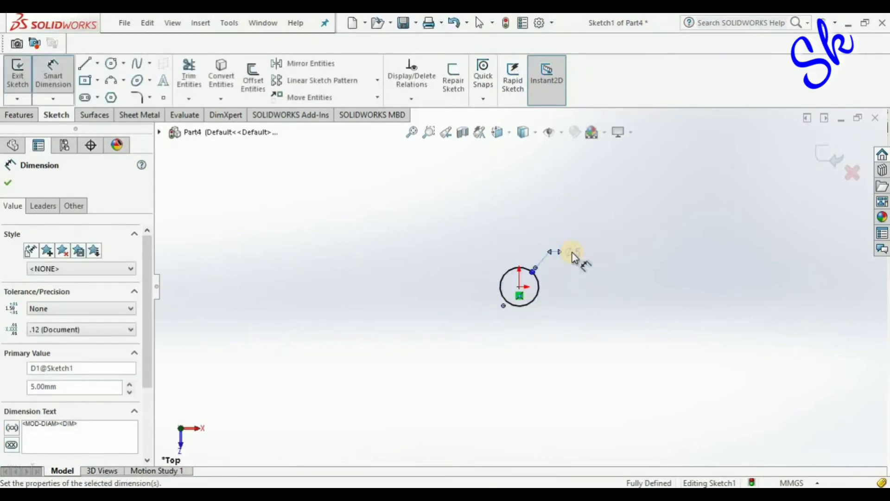
{"action": "left_click", "coordinate": [8, 183]}
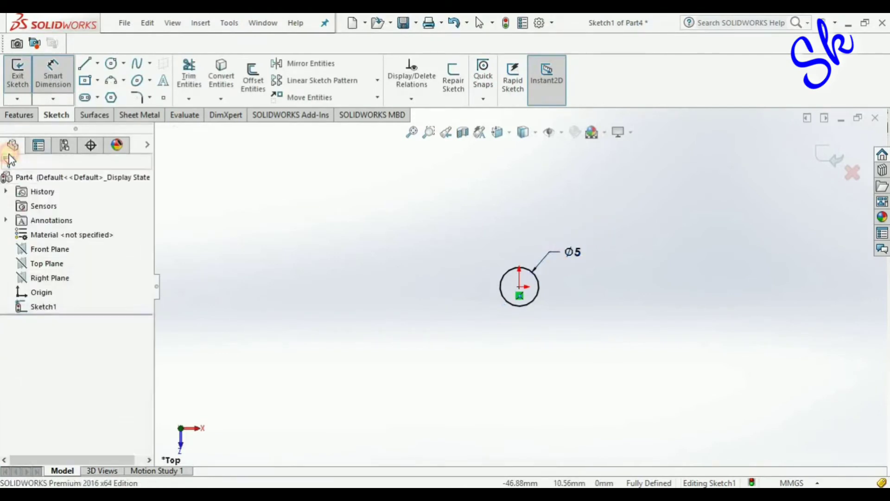
Extrude the 5 mm circle into a solid pin with a blind depth of 80 mm.
{"action": "left_click", "coordinate": [20, 114]}
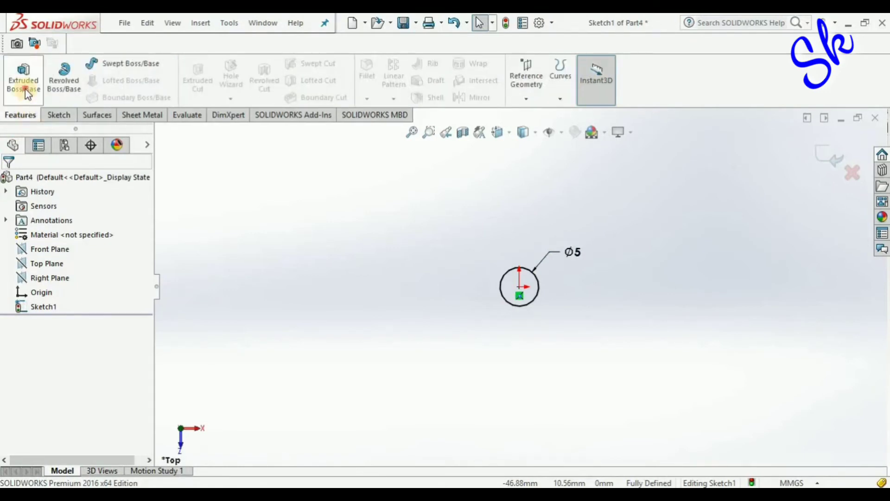
{"action": "left_click", "coordinate": [30, 92]}
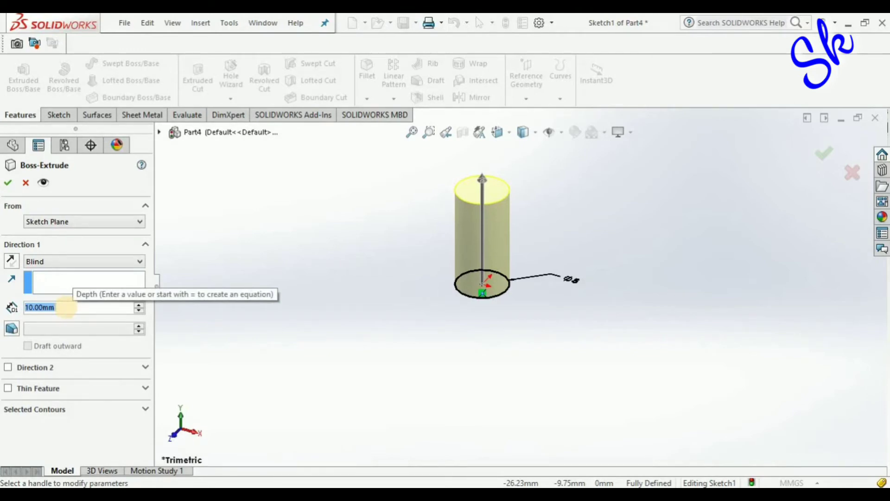
{"action": "type", "text": "80"}
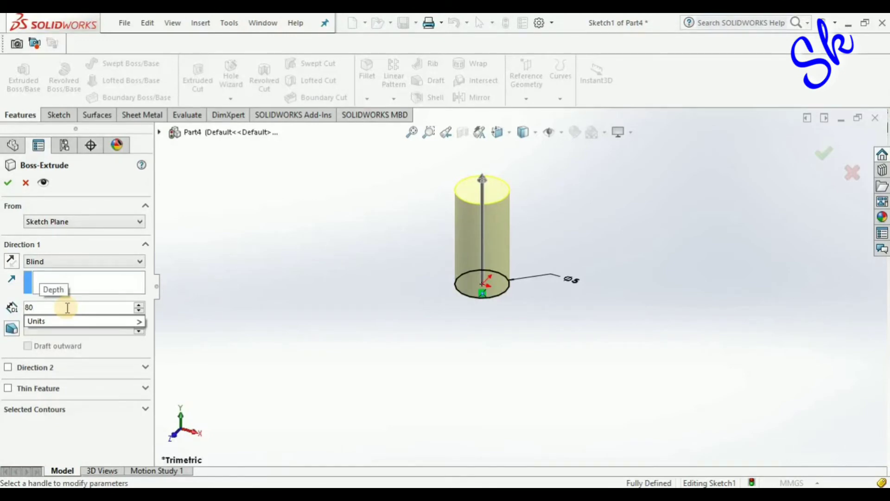
{"action": "key", "text": "BackSpace"}
{"action": "type", "text": "5"}
{"action": "key", "text": "BackSpace"}
{"action": "type", "text": "0"}
{"action": "key", "text": "Return"}
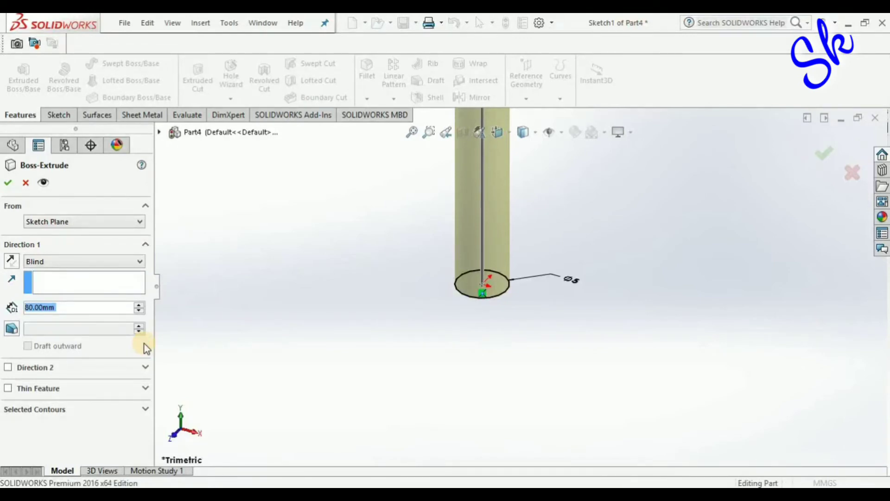
{"action": "key", "text": "Return"}
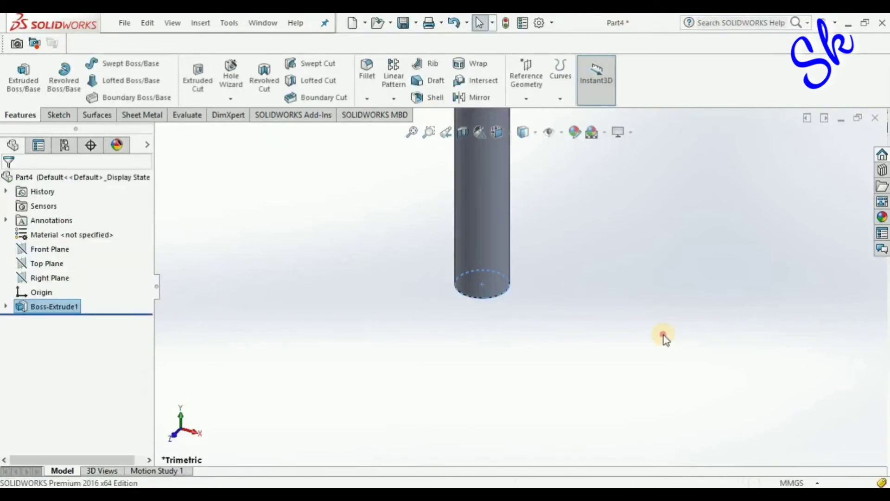
Open a new sketch on the pin's upper circular end face.
{"action": "left_click", "coordinate": [664, 335]}
{"action": "scroll", "coordinate": [514, 262], "scroll_direction": "up", "scroll_amount": 2}
{"action": "scroll", "coordinate": [533, 216], "scroll_direction": "up", "scroll_amount": 2}
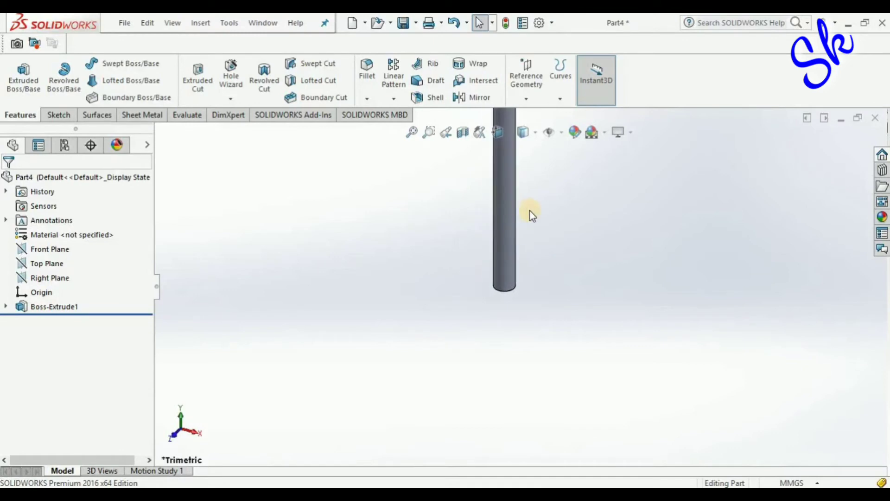
{"action": "scroll", "coordinate": [532, 216], "scroll_direction": "up", "scroll_amount": 3}
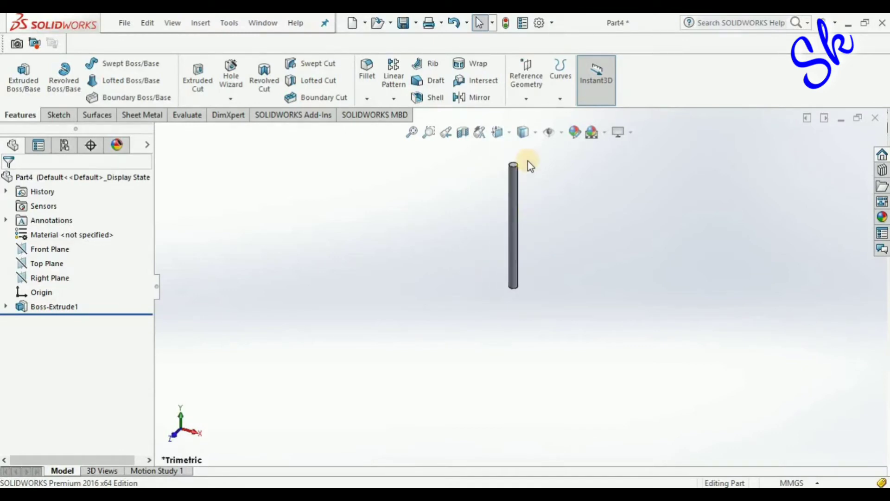
{"action": "scroll", "coordinate": [531, 165], "scroll_direction": "down", "scroll_amount": 1}
{"action": "scroll", "coordinate": [529, 162], "scroll_direction": "down", "scroll_amount": 2}
{"action": "scroll", "coordinate": [509, 207], "scroll_direction": "down", "scroll_amount": 3}
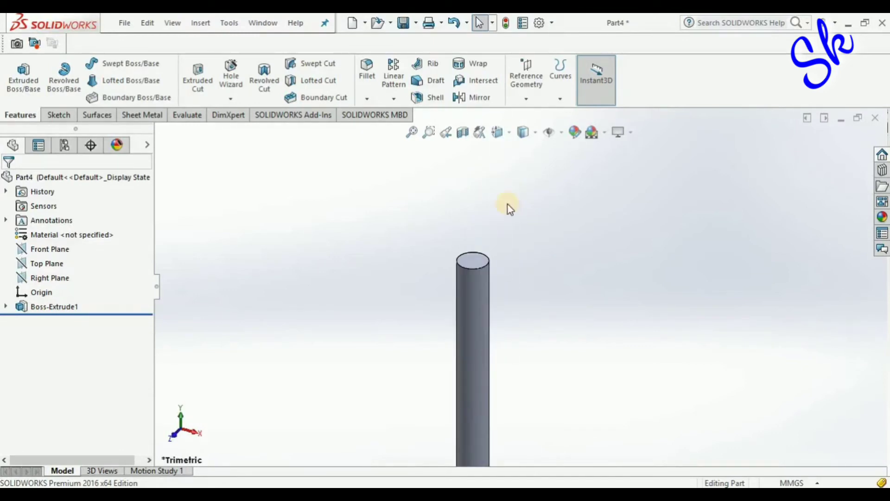
{"action": "left_click", "coordinate": [477, 260]}
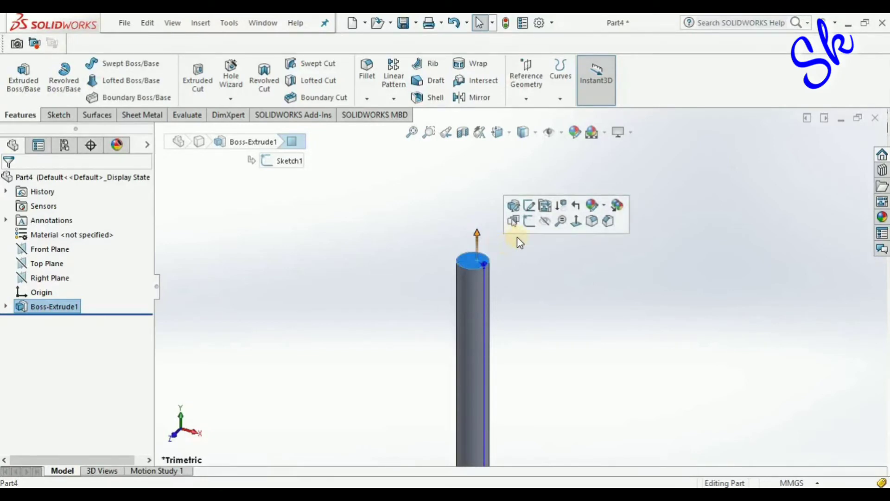
{"action": "left_click", "coordinate": [523, 224]}
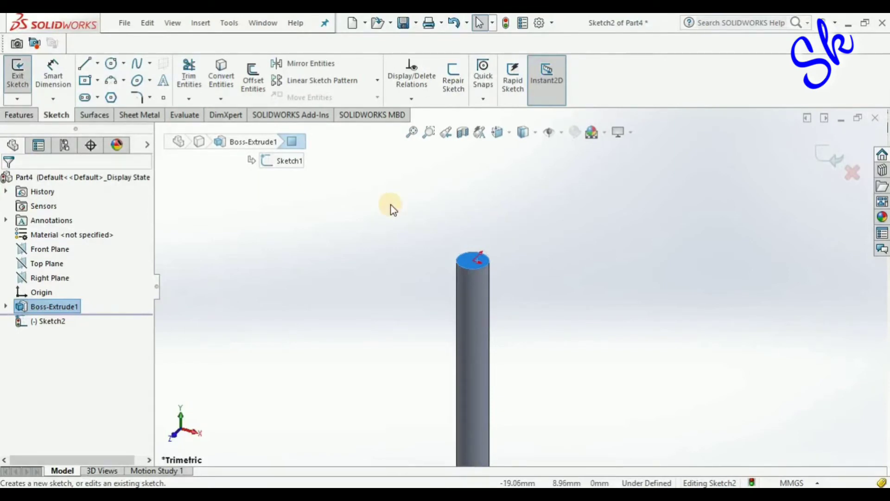
{"action": "key", "text": "ctrl+8"}
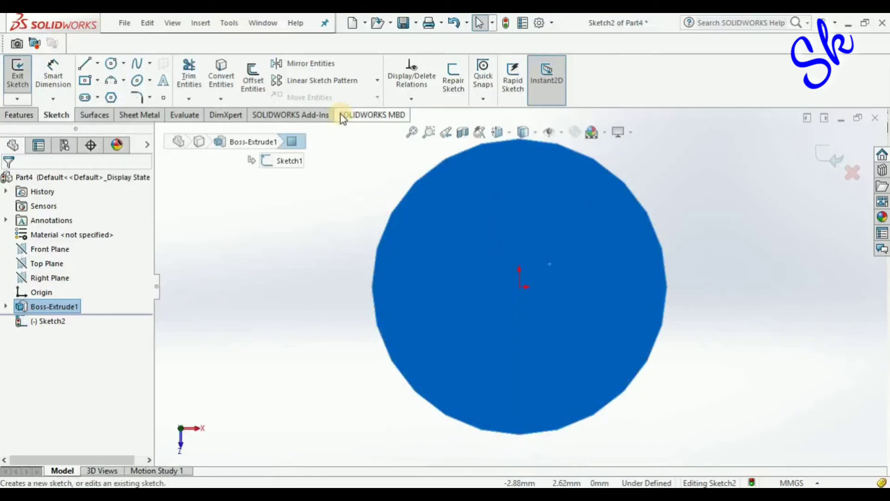
Sketch a circle centred on the origin, dimension its diameter to 8 mm, and exit the sketch.
{"action": "left_click", "coordinate": [113, 65]}
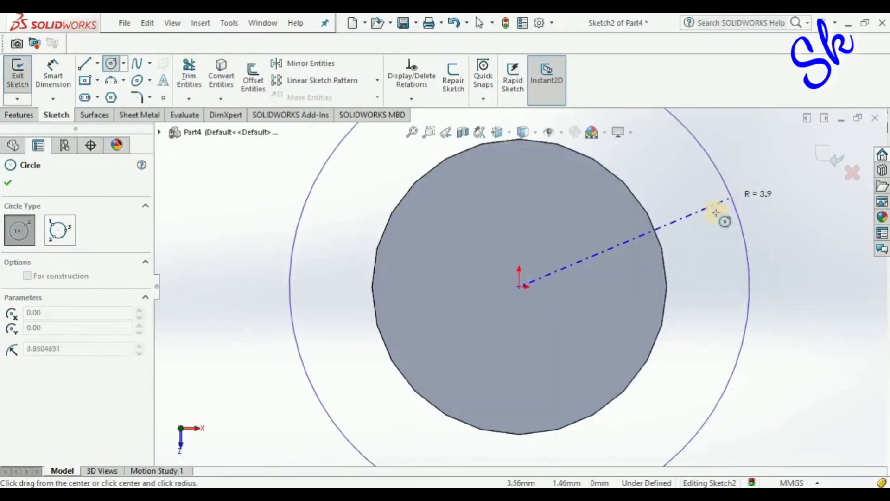
{"action": "left_click", "coordinate": [716, 213]}
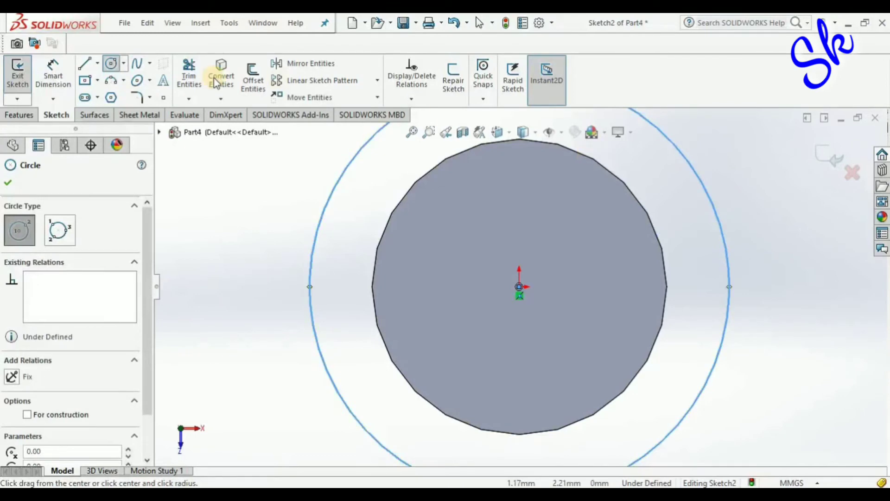
{"action": "left_click", "coordinate": [52, 73]}
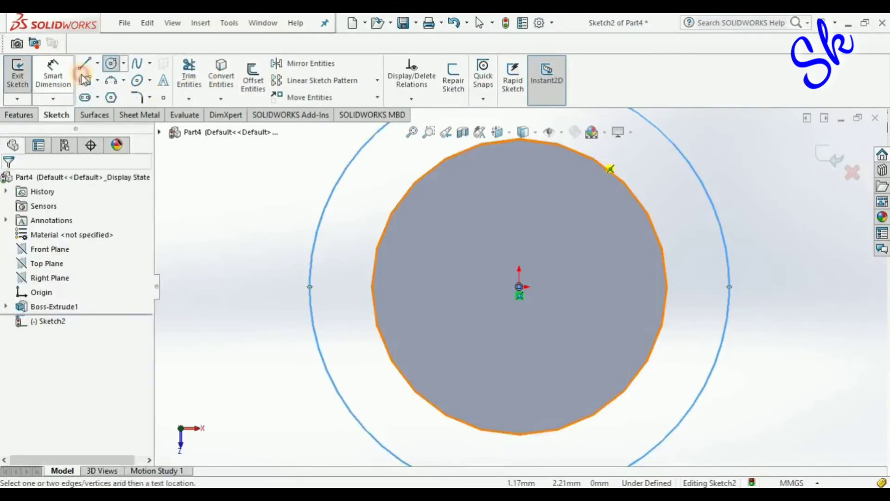
{"action": "left_click", "coordinate": [696, 170]}
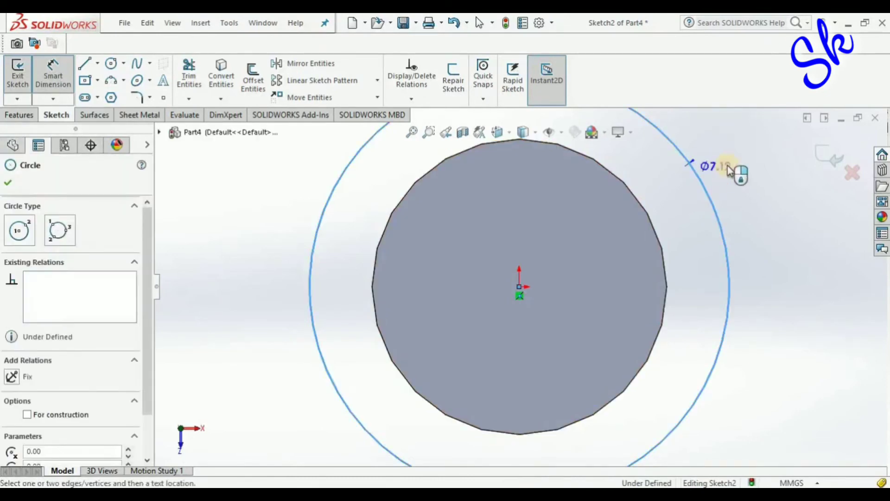
{"action": "left_click", "coordinate": [727, 166]}
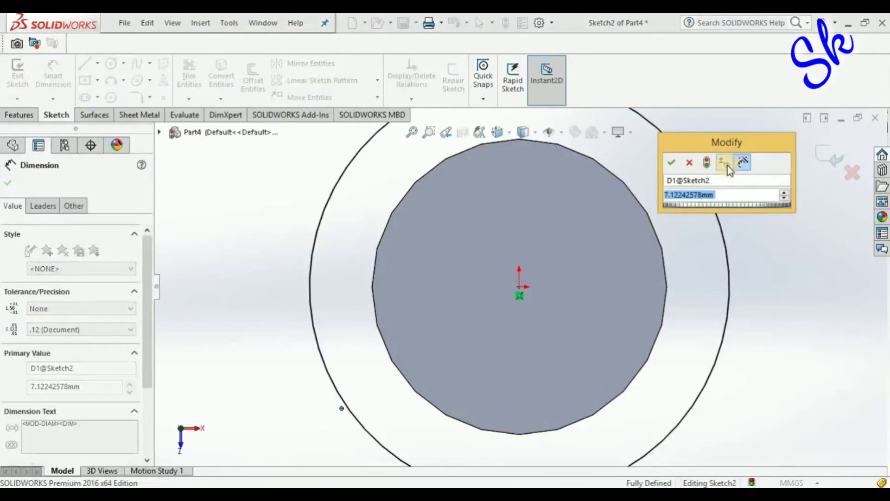
{"action": "type", "text": "8"}
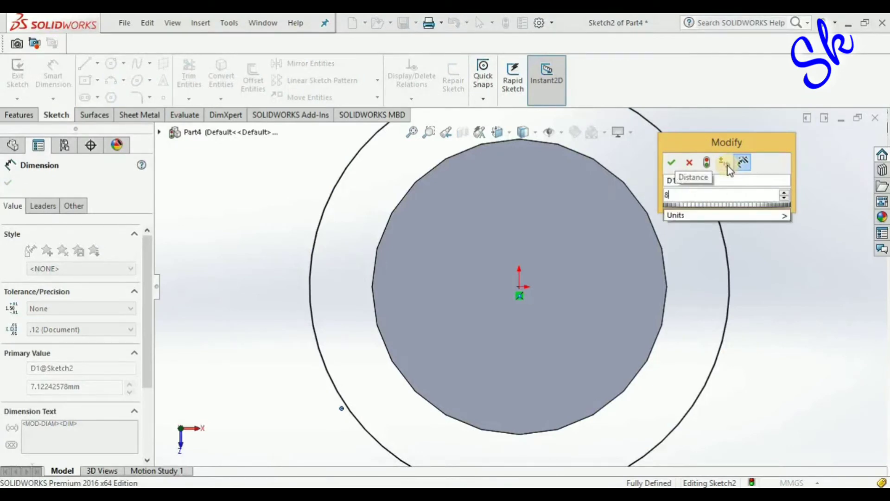
{"action": "key", "text": "Escape"}
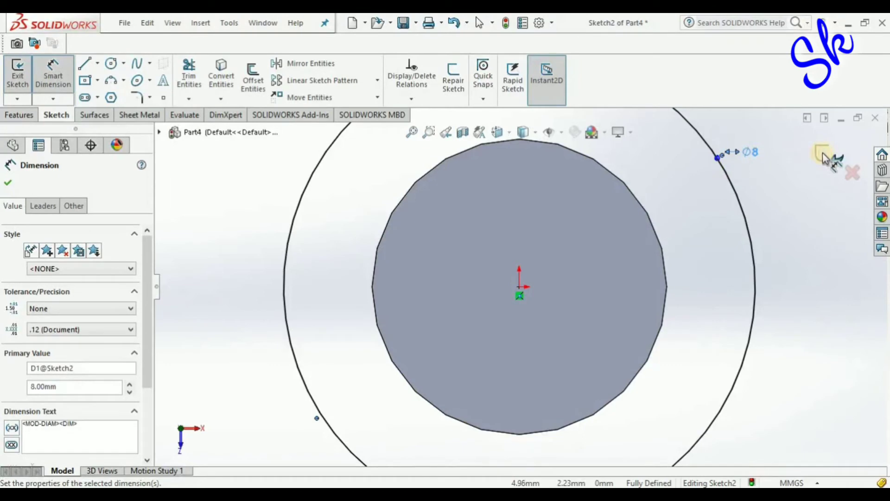
{"action": "left_click", "coordinate": [811, 215]}
{"action": "scroll", "coordinate": [799, 242], "scroll_direction": "up", "scroll_amount": 3}
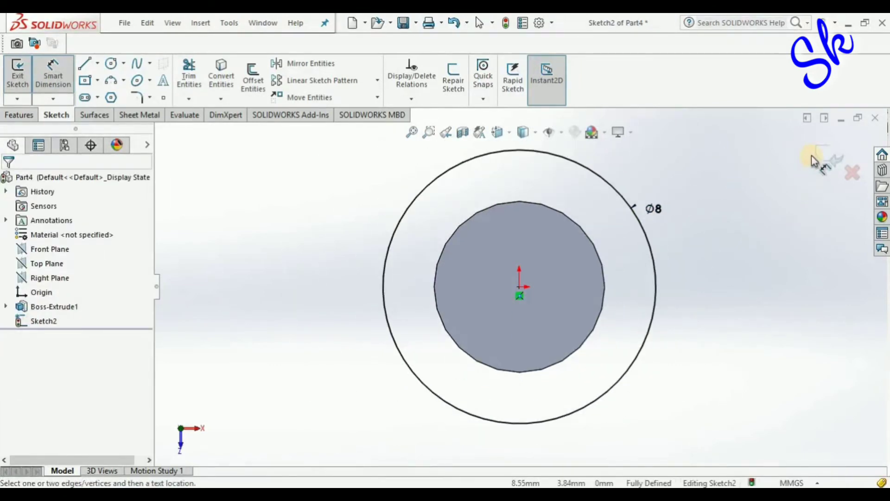
{"action": "left_click", "coordinate": [810, 178]}
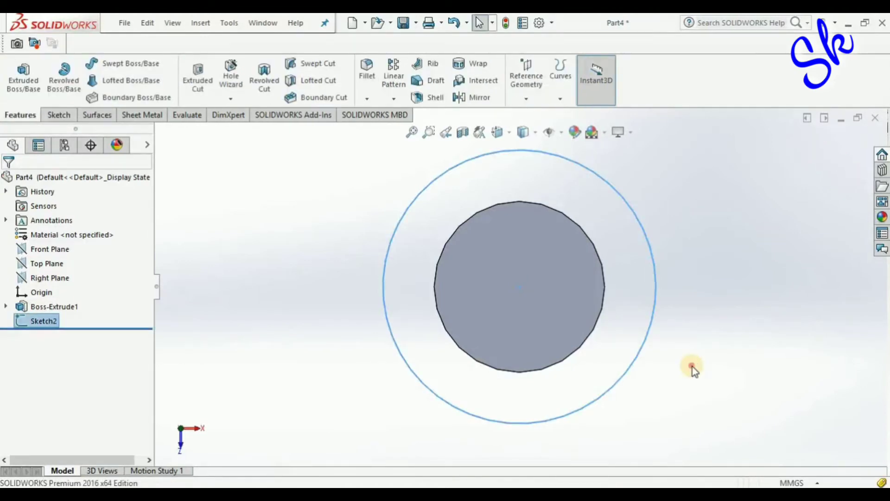
Extrude the 8 mm circle outward from the pin's end to form a head with a blind depth of 2 mm.
{"action": "left_click", "coordinate": [692, 368]}
{"action": "middle_click_drag", "start_coordinate": [692, 368], "coordinate": [683, 335]}
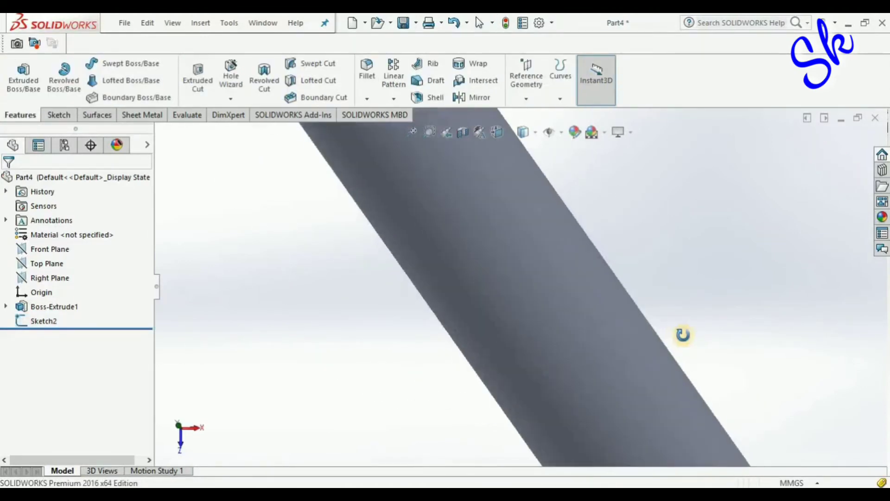
{"action": "key", "text": "f"}
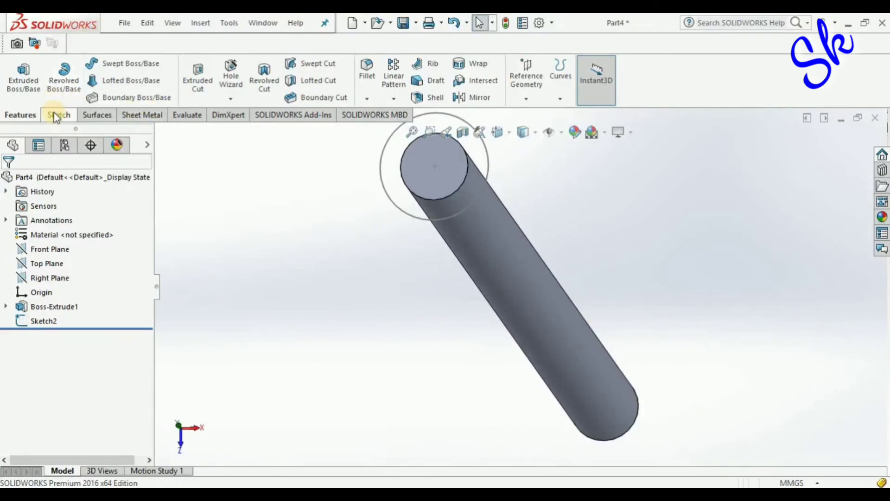
{"action": "left_click", "coordinate": [23, 77]}
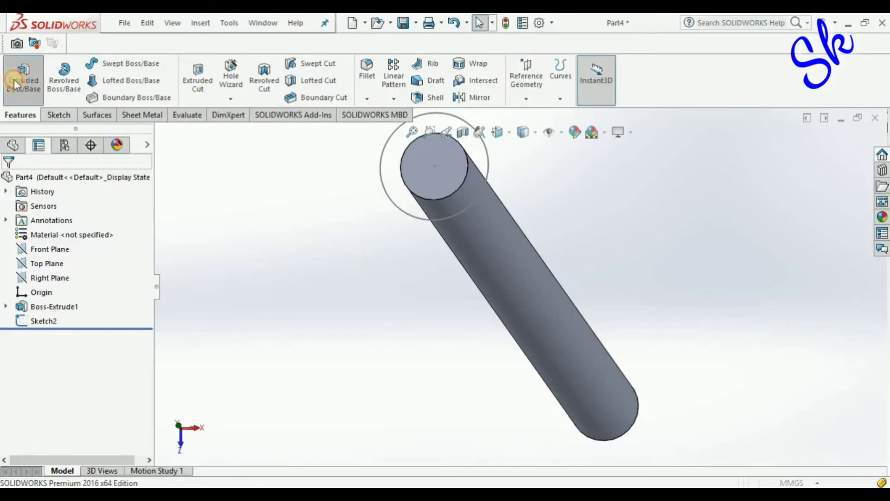
{"action": "left_click", "coordinate": [404, 215]}
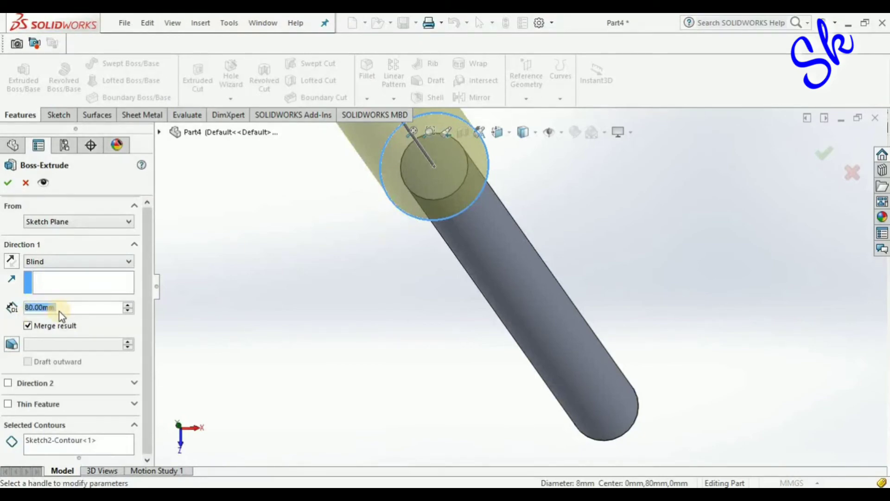
{"action": "type", "text": "1"}
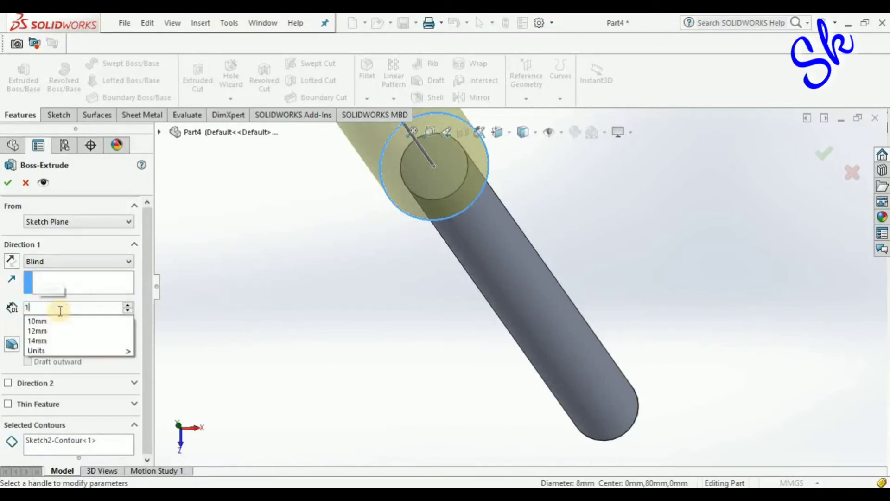
{"action": "type", "text": "0"}
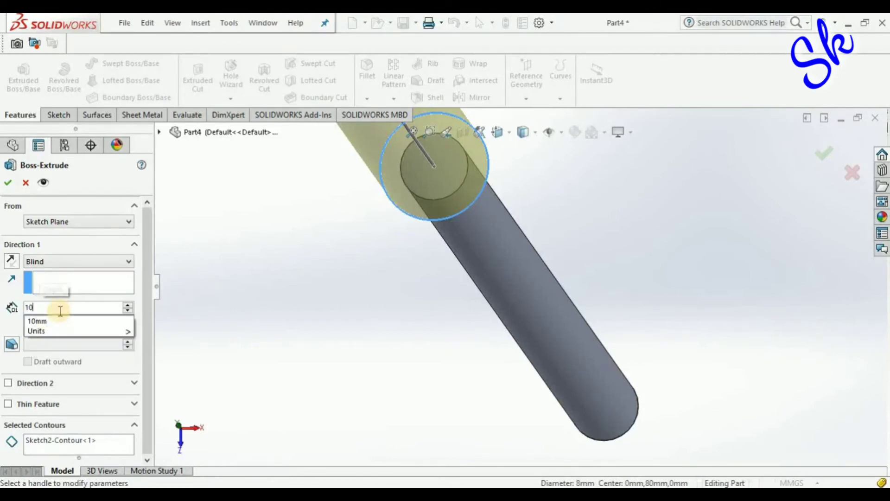
{"action": "key", "text": "Return"}
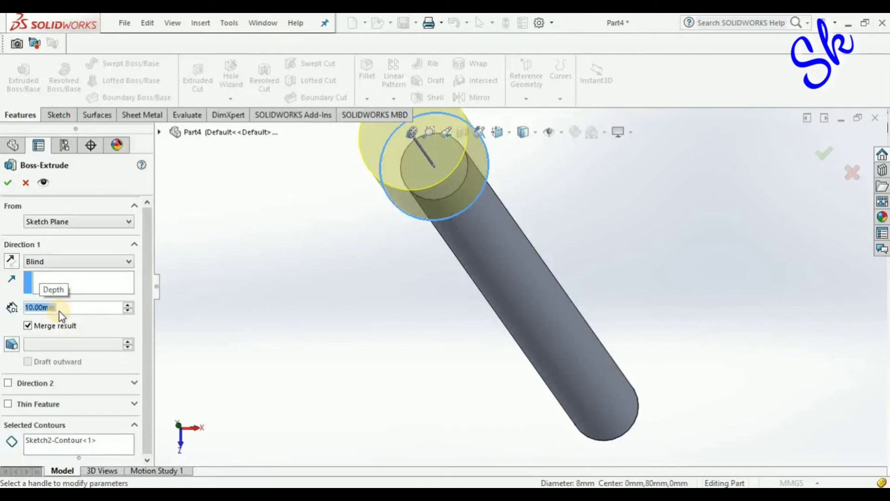
{"action": "type", "text": "5"}
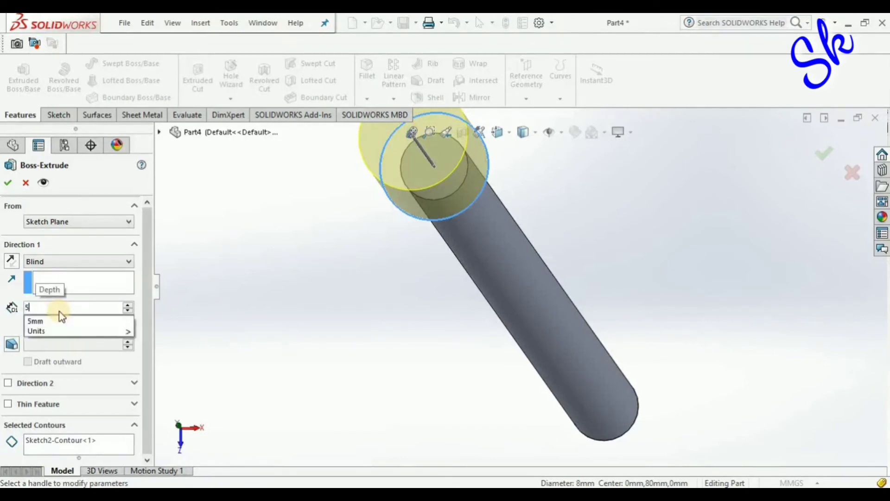
{"action": "key", "text": "Return"}
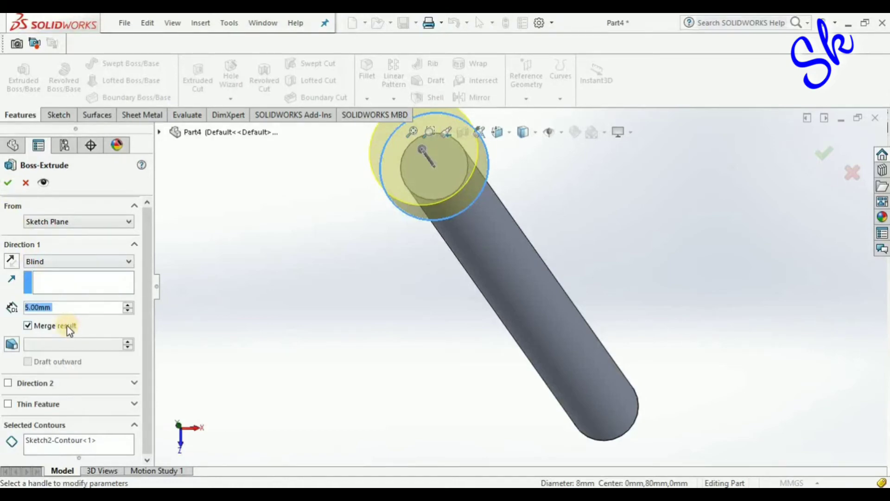
{"action": "type", "text": "2"}
{"action": "key", "text": "Return"}
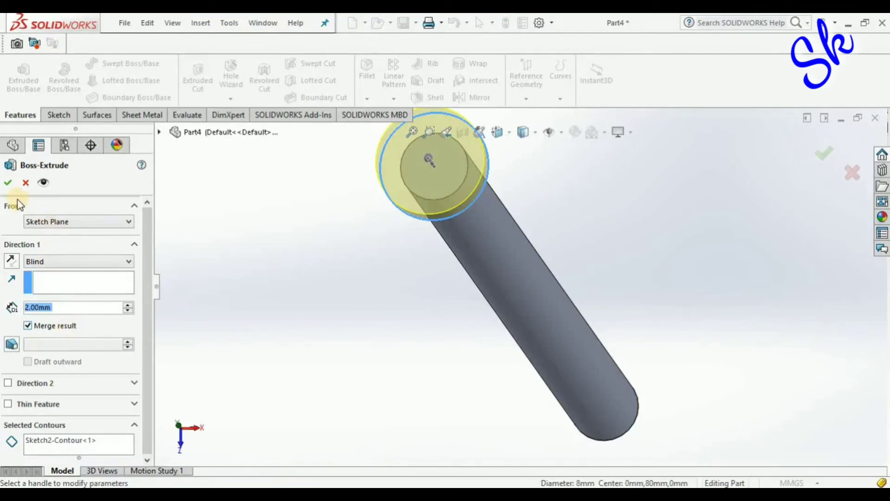
{"action": "left_click", "coordinate": [9, 186]}
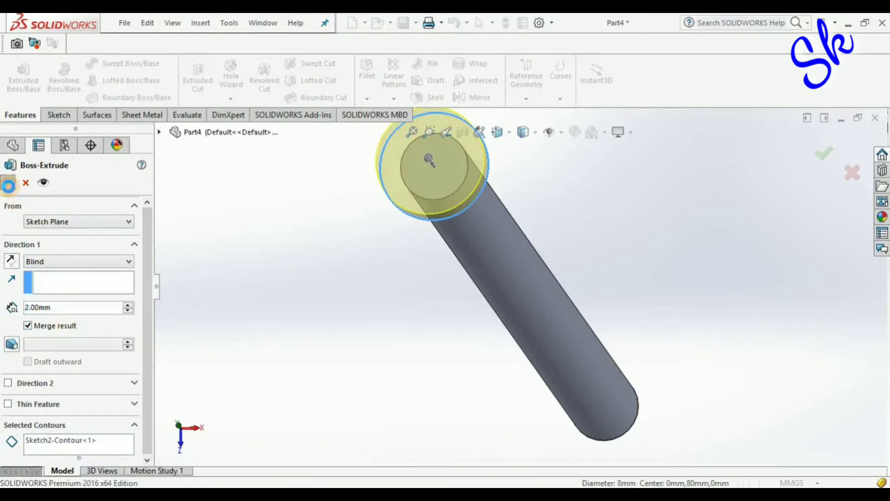
{"action": "left_click", "coordinate": [366, 350]}
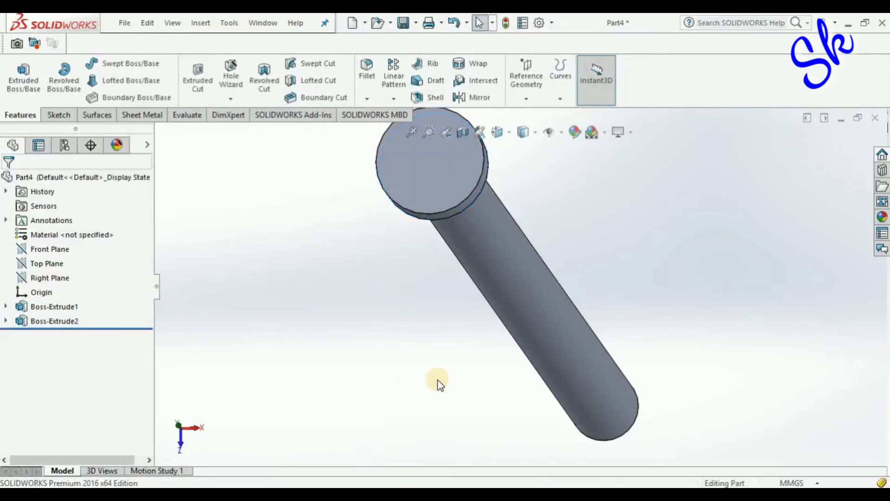
Chamfer the circular edge at the pin's headless end with a 0.5 mm distance and 45-degree angle.
{"action": "middle_click_drag", "start_coordinate": [452, 385], "coordinate": [450, 345]}
{"action": "scroll", "coordinate": [451, 338], "scroll_direction": "up", "scroll_amount": 4}
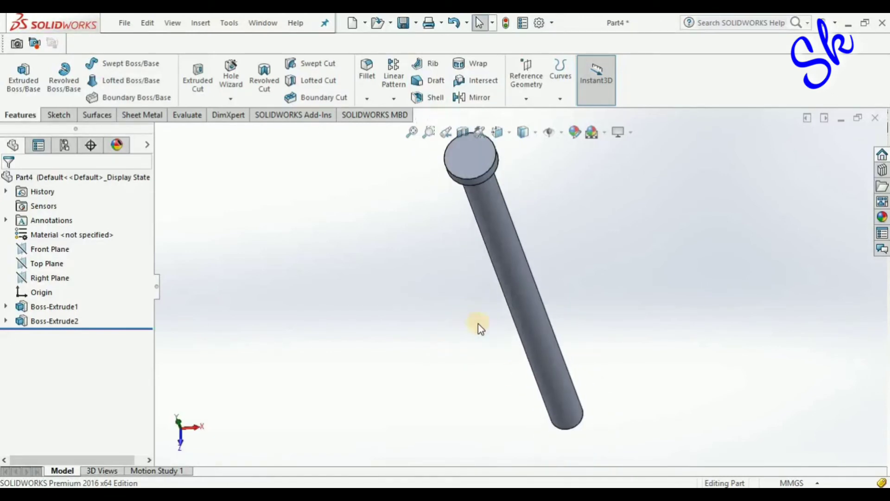
{"action": "middle_click_drag", "start_coordinate": [516, 391], "coordinate": [509, 334]}
{"action": "scroll", "coordinate": [520, 389], "scroll_direction": "up", "scroll_amount": 3}
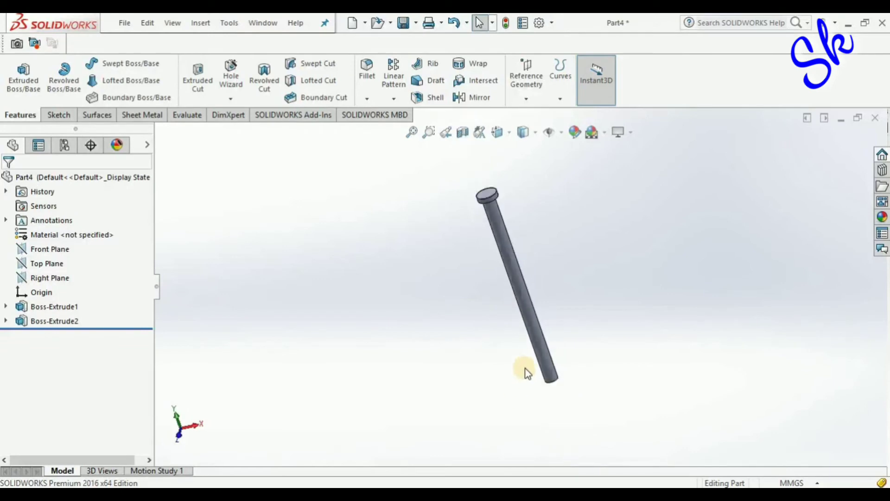
{"action": "scroll", "coordinate": [558, 373], "scroll_direction": "down", "scroll_amount": 4}
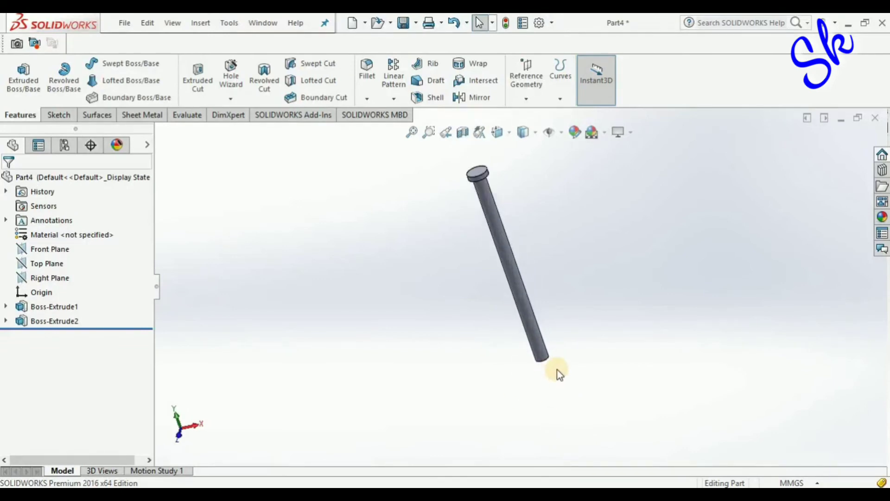
{"action": "scroll", "coordinate": [546, 338], "scroll_direction": "down", "scroll_amount": 2}
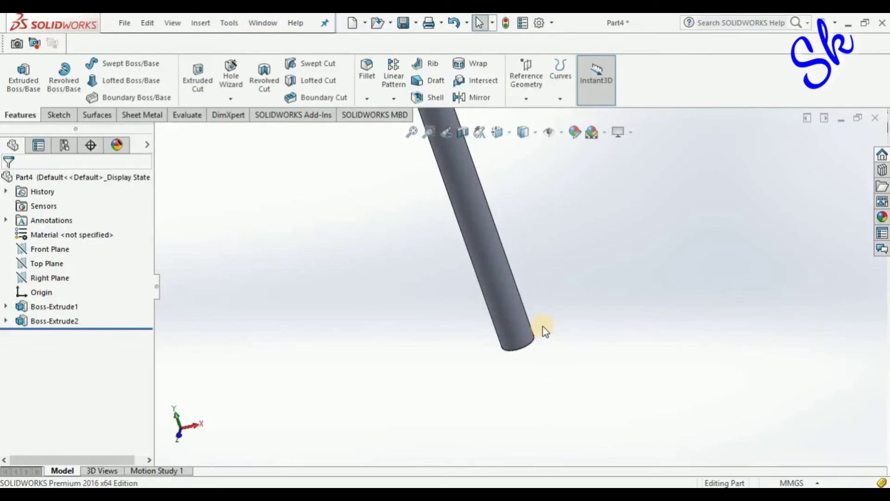
{"action": "scroll", "coordinate": [546, 331], "scroll_direction": "down", "scroll_amount": 1}
{"action": "left_click", "coordinate": [484, 299]}
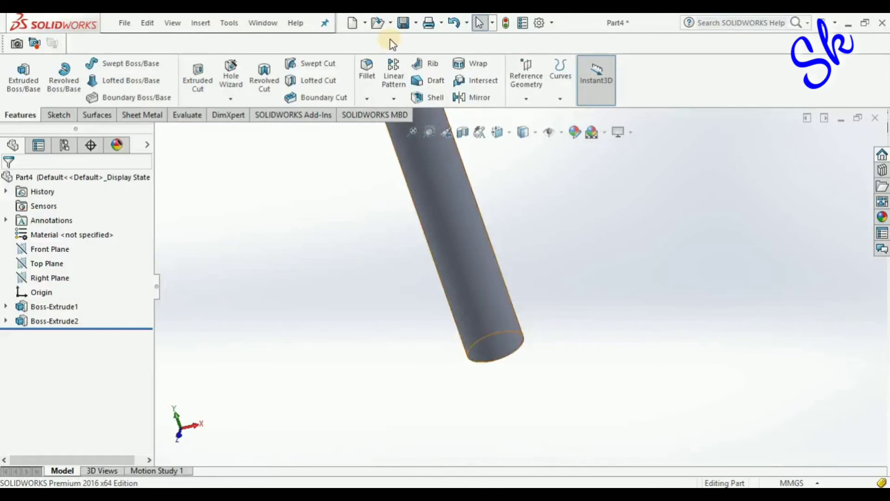
{"action": "left_click", "coordinate": [368, 100]}
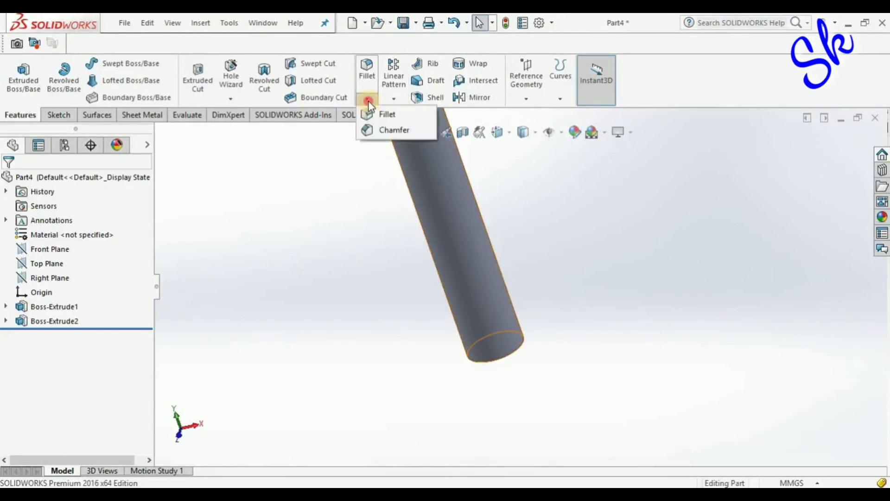
{"action": "left_click", "coordinate": [381, 129]}
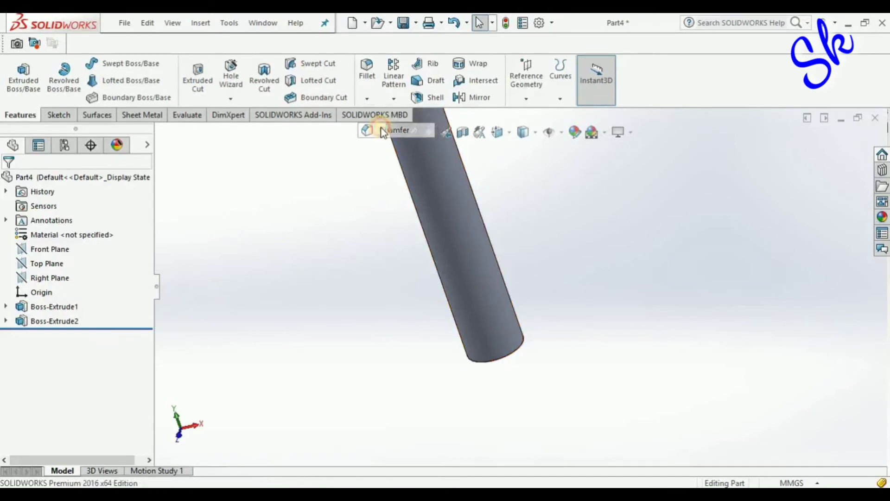
{"action": "left_click", "coordinate": [515, 333]}
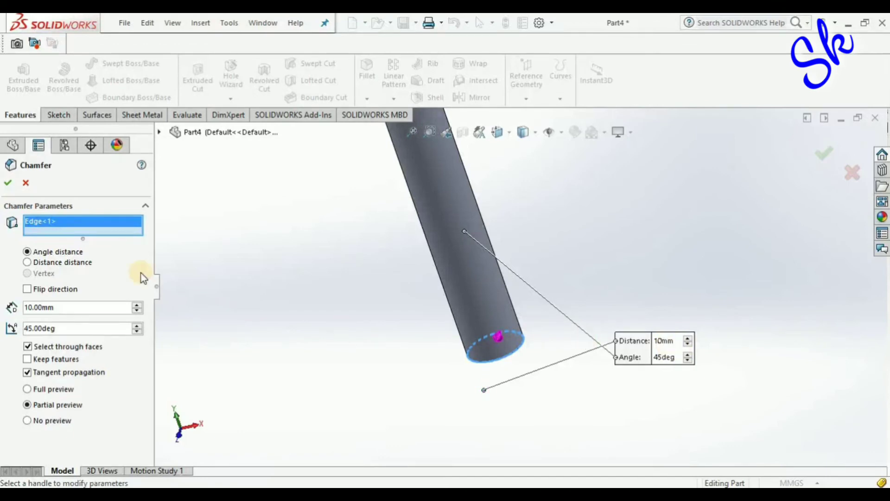
{"action": "double_click", "coordinate": [126, 309]}
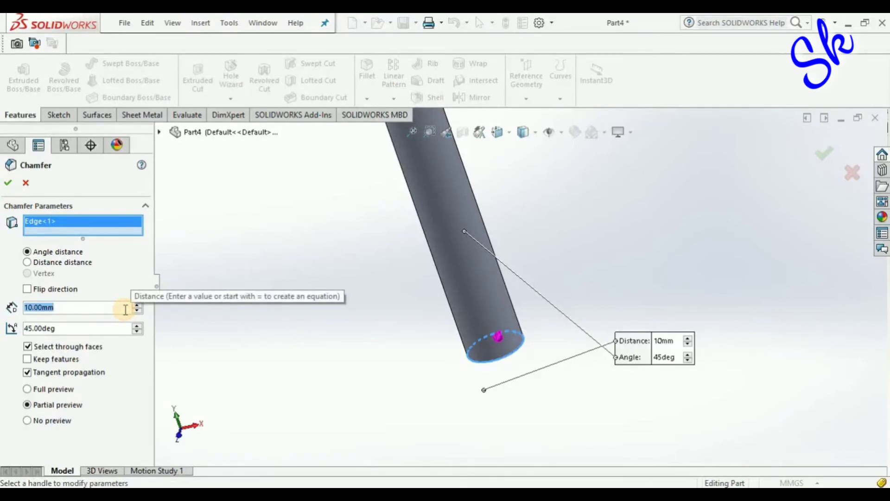
{"action": "type", "text": ".5"}
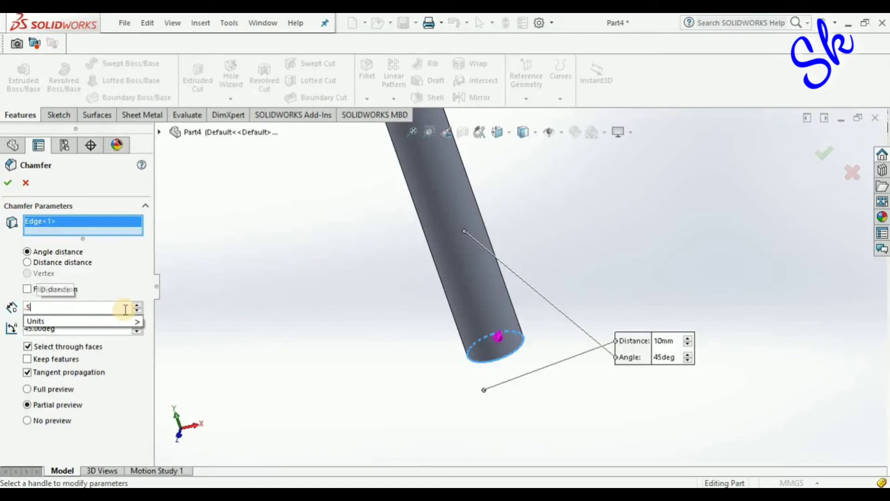
{"action": "key", "text": "Return"}
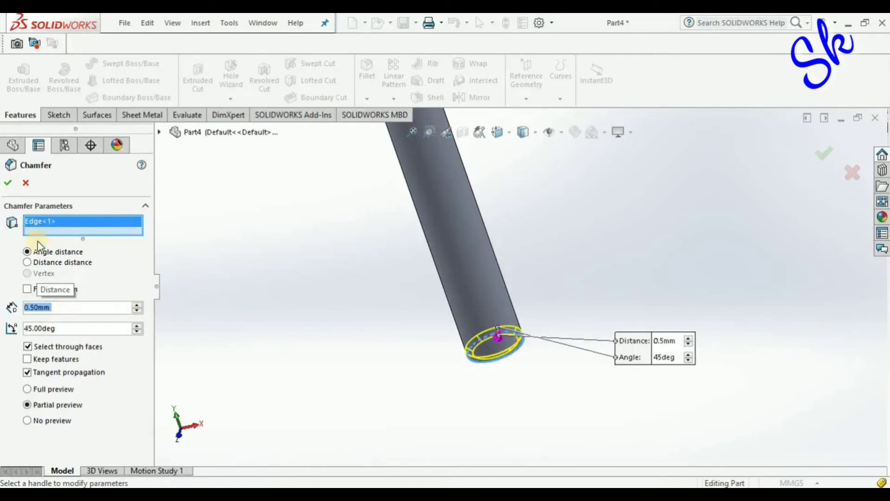
{"action": "left_click", "coordinate": [8, 186]}
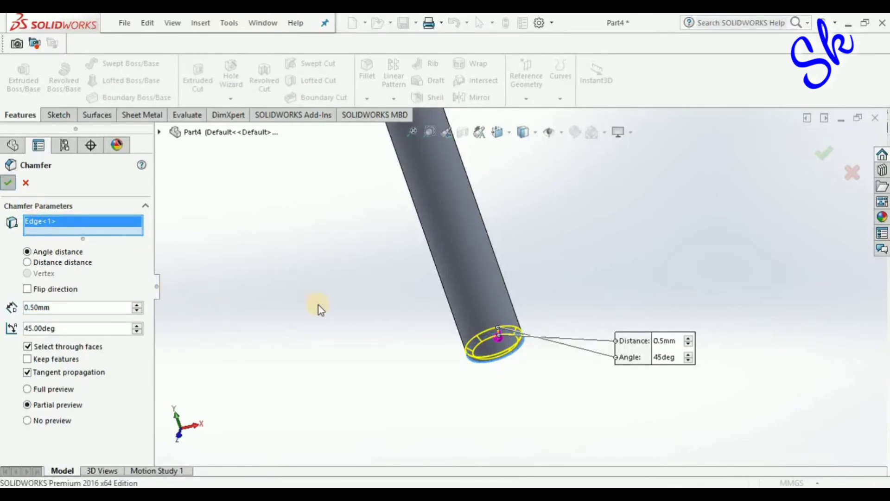
{"action": "left_click", "coordinate": [346, 305]}
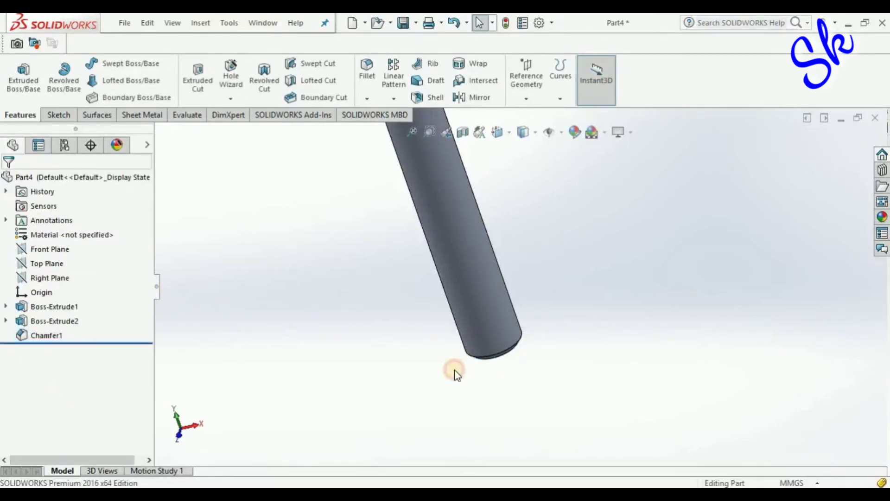
{"action": "middle_click_drag", "start_coordinate": [501, 391], "coordinate": [454, 292]}
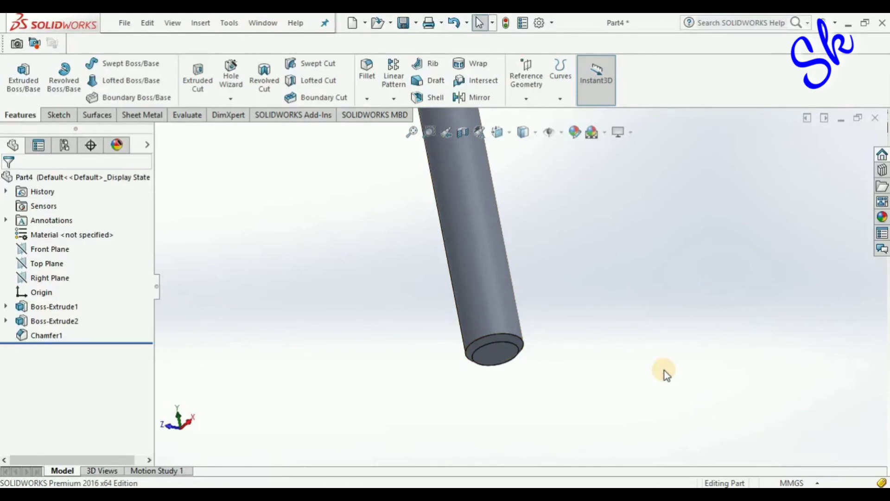
{"action": "key", "text": "ctrl+7"}
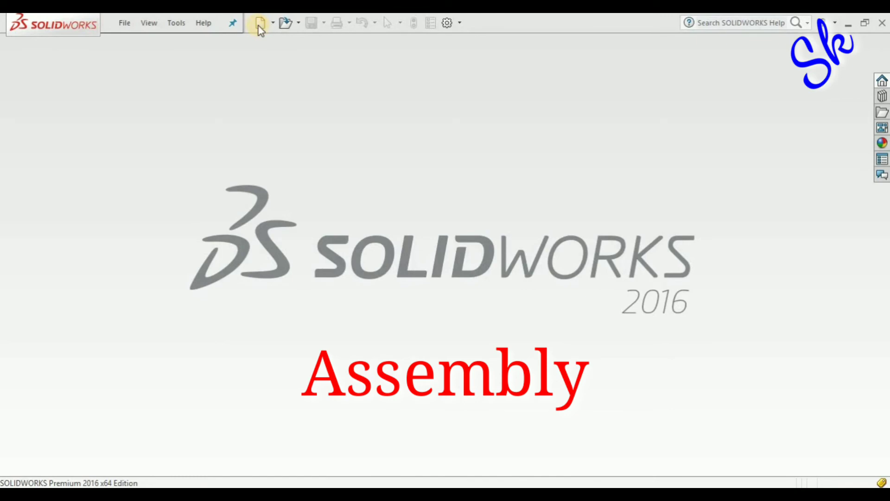
Create a new assembly document.
{"action": "left_click", "coordinate": [259, 23]}
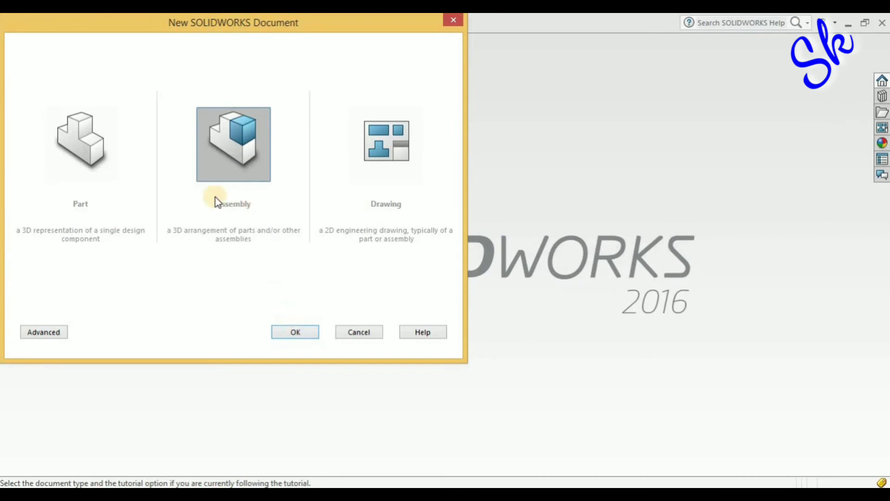
{"action": "left_click", "coordinate": [116, 166]}
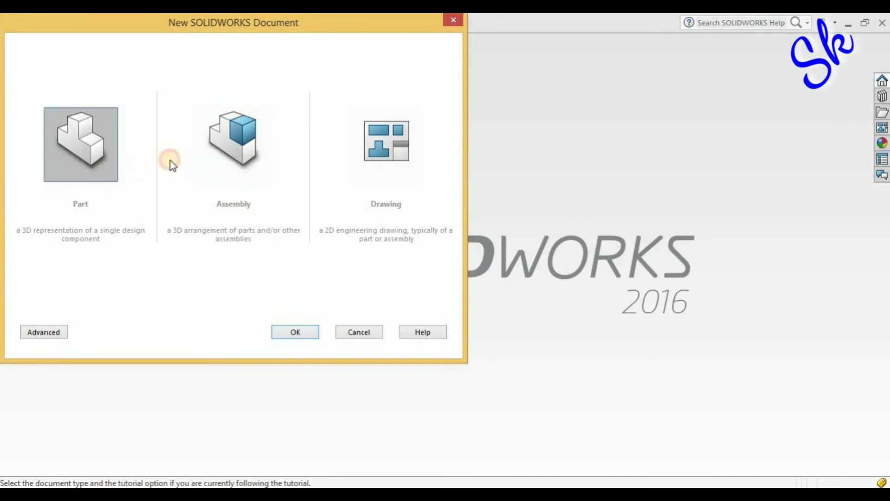
{"action": "left_click", "coordinate": [242, 148]}
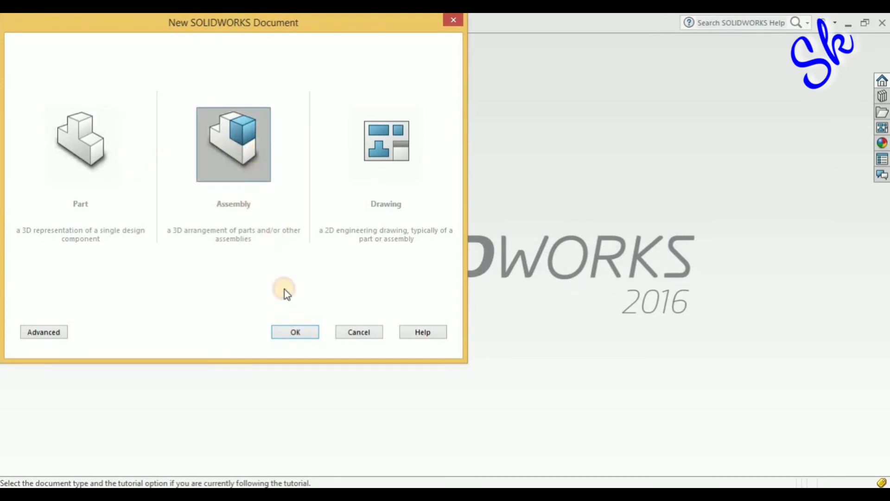
{"action": "left_click", "coordinate": [298, 337]}
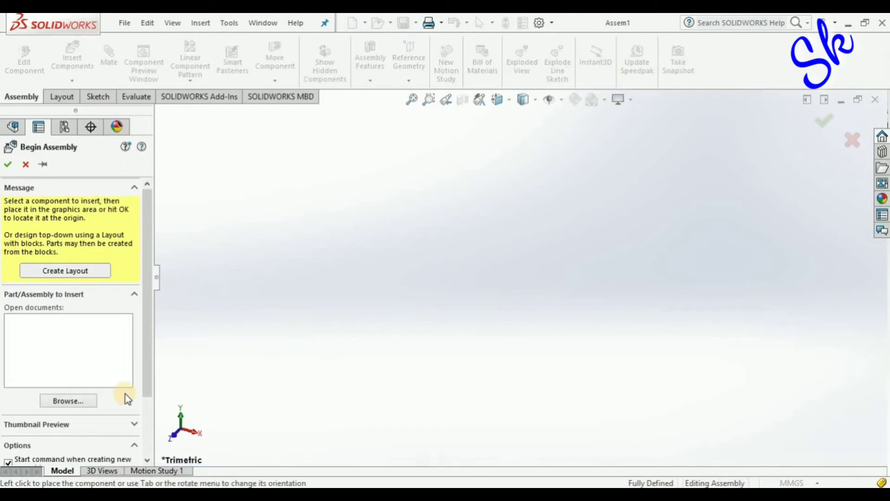
Load the hinge and hinge pin parts into the assembly and place the hinge leaf at the origin.
{"action": "left_click", "coordinate": [54, 398]}
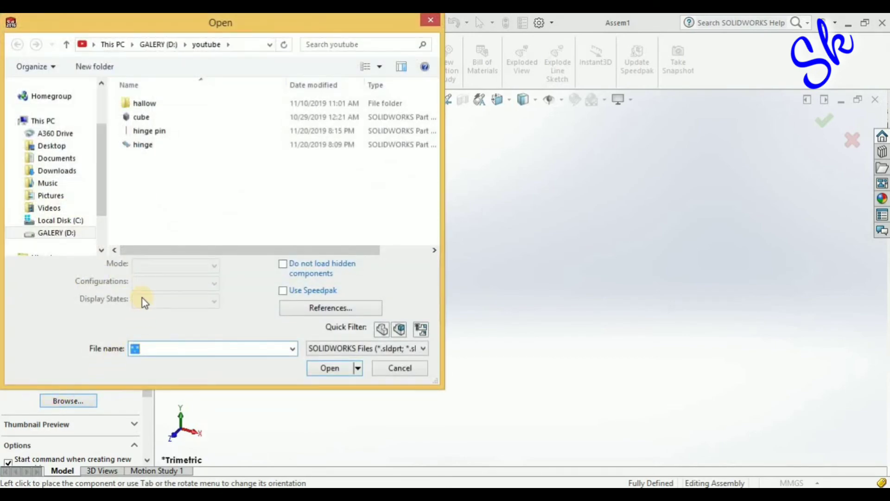
{"action": "left_click", "coordinate": [145, 143]}
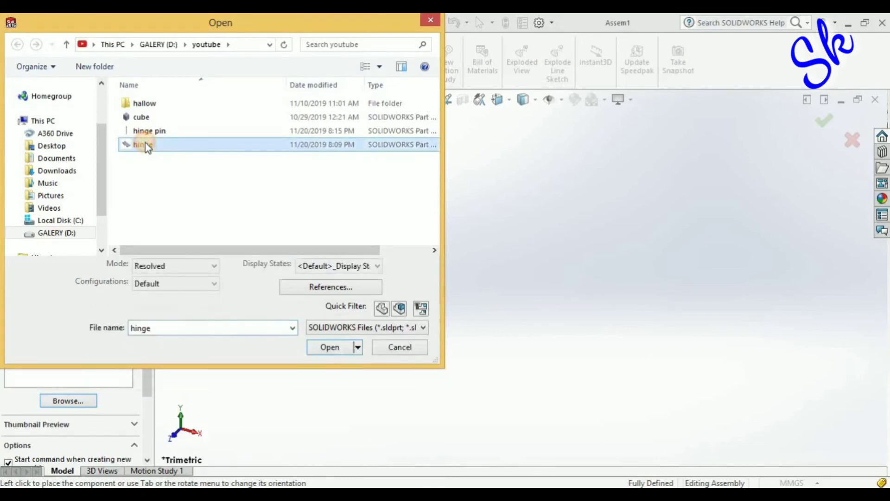
{"action": "left_click", "coordinate": [150, 132], "text": "ctrl"}
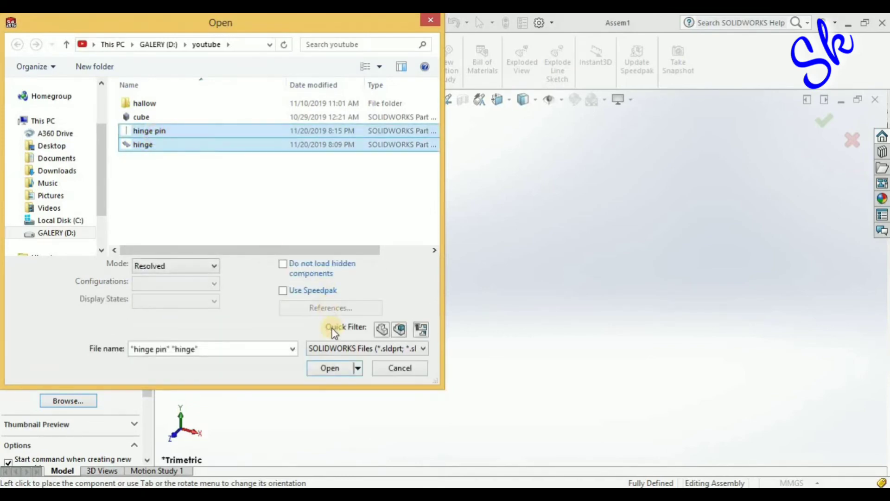
{"action": "left_click", "coordinate": [330, 368]}
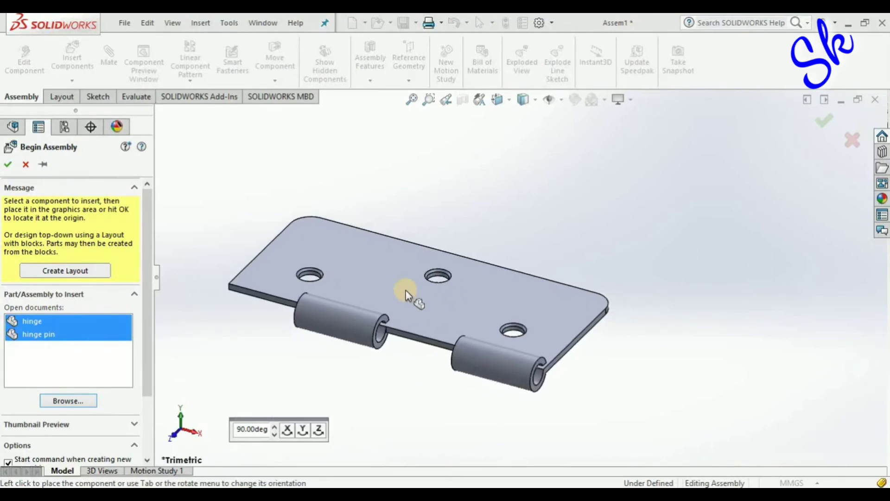
{"action": "left_click", "coordinate": [9, 165]}
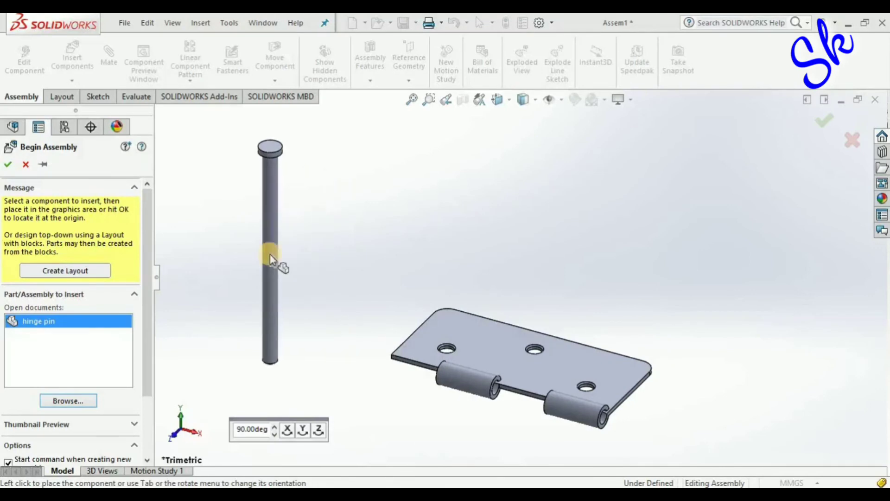
Rotate the hinge pin in 90-degree increments about X and Y to lie parallel to the knuckles, and place it above the leaf.
{"action": "left_click", "coordinate": [304, 431]}
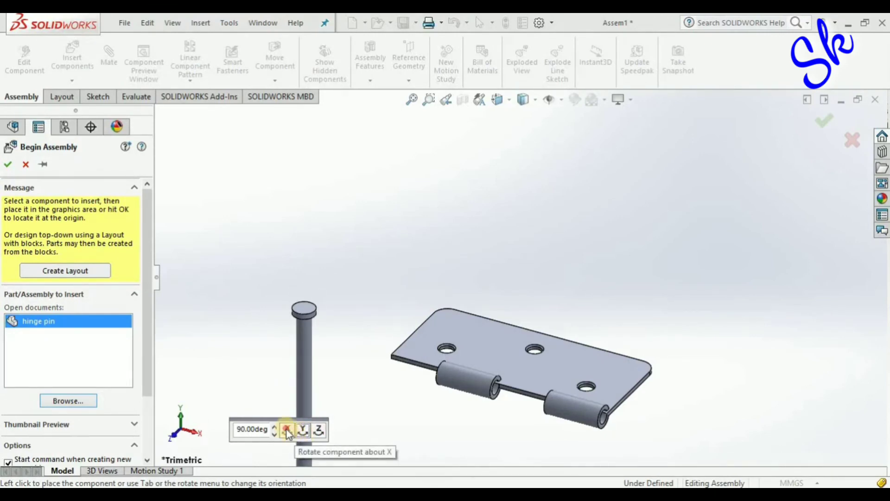
{"action": "left_click", "coordinate": [287, 429]}
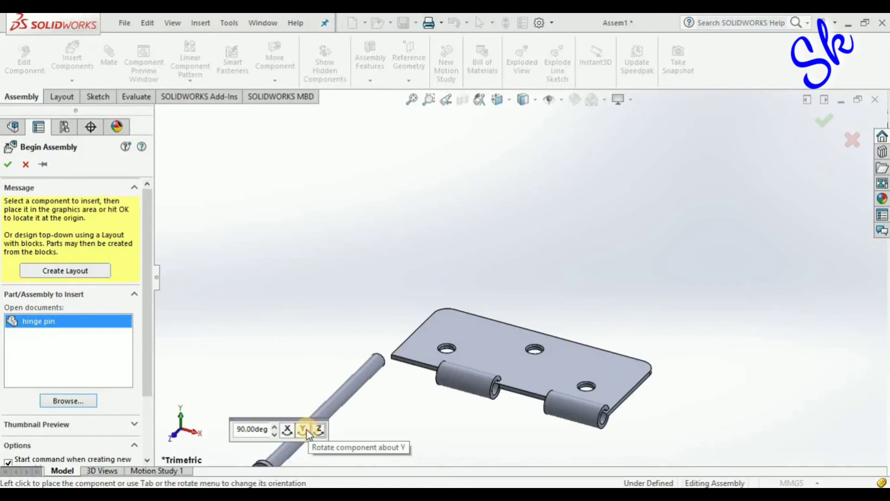
{"action": "left_click", "coordinate": [304, 430]}
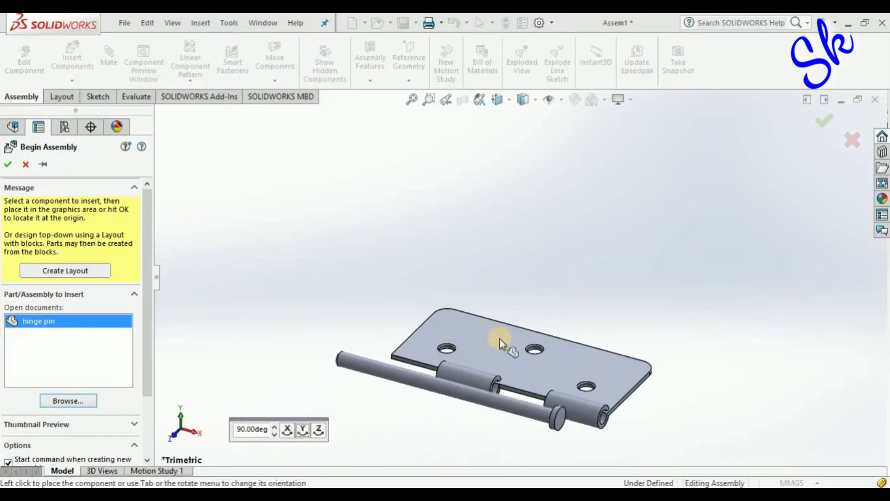
{"action": "left_click", "coordinate": [611, 274]}
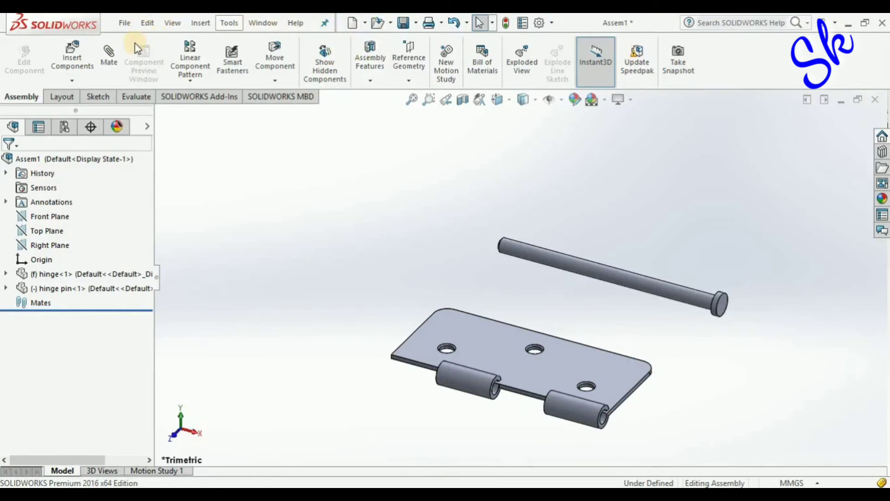
Load the hinge part again for insertion as a second leaf in the assembly.
{"action": "left_click", "coordinate": [69, 65]}
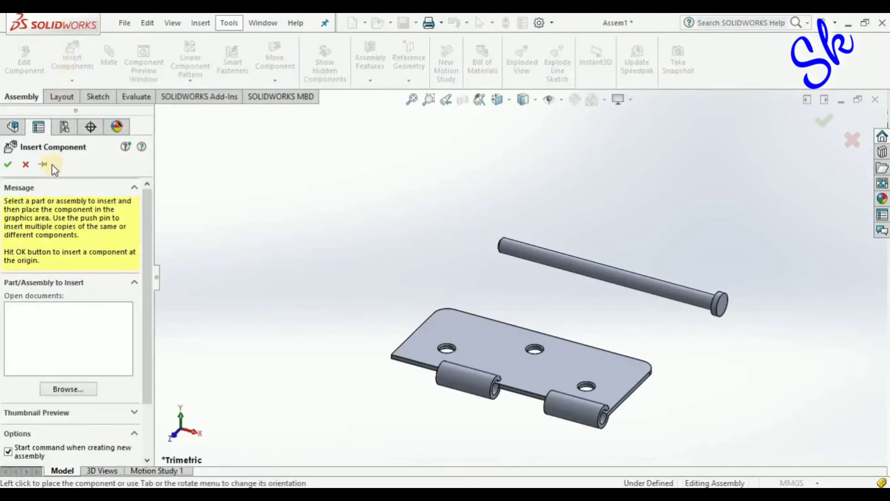
{"action": "left_click", "coordinate": [49, 386]}
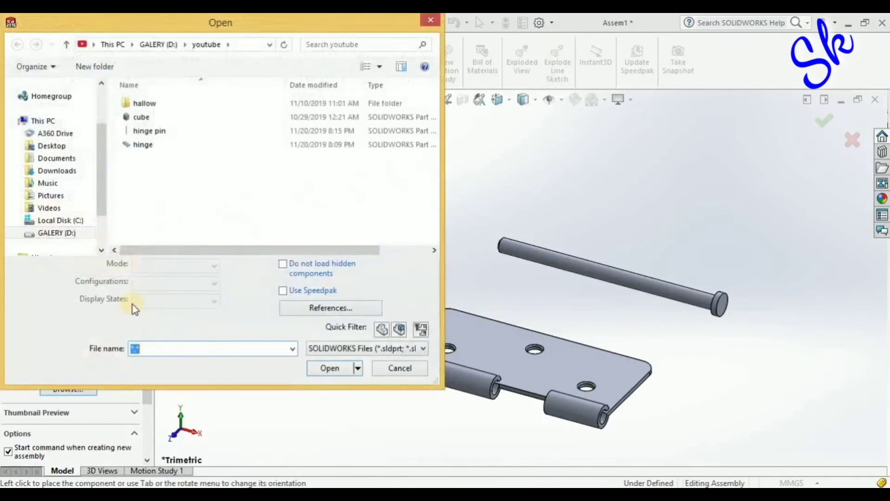
{"action": "left_click", "coordinate": [144, 144]}
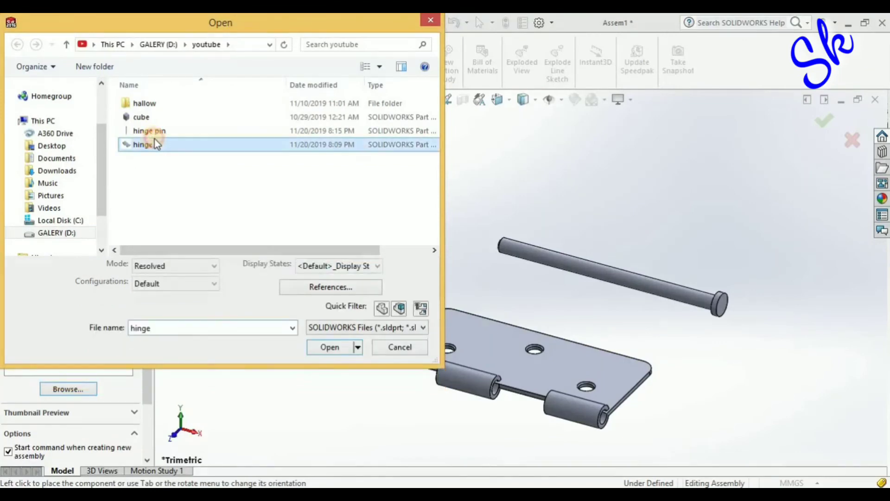
{"action": "left_click", "coordinate": [337, 353]}
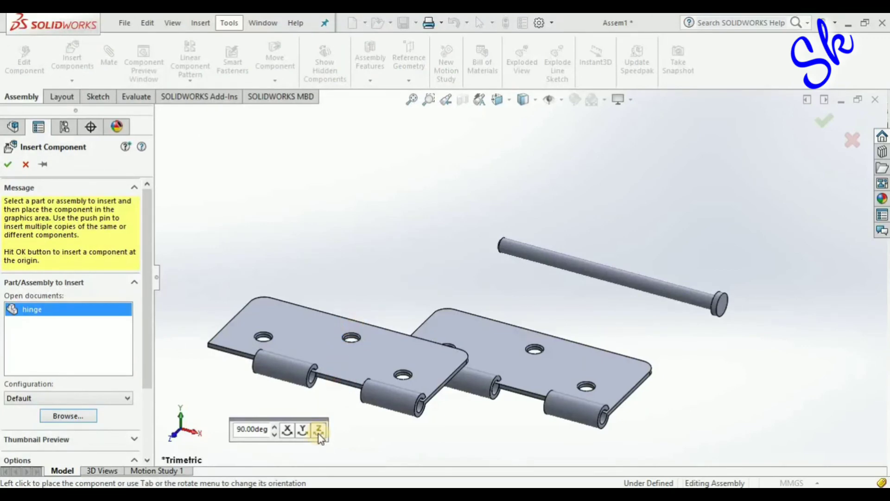
{"action": "left_click", "coordinate": [302, 431]}
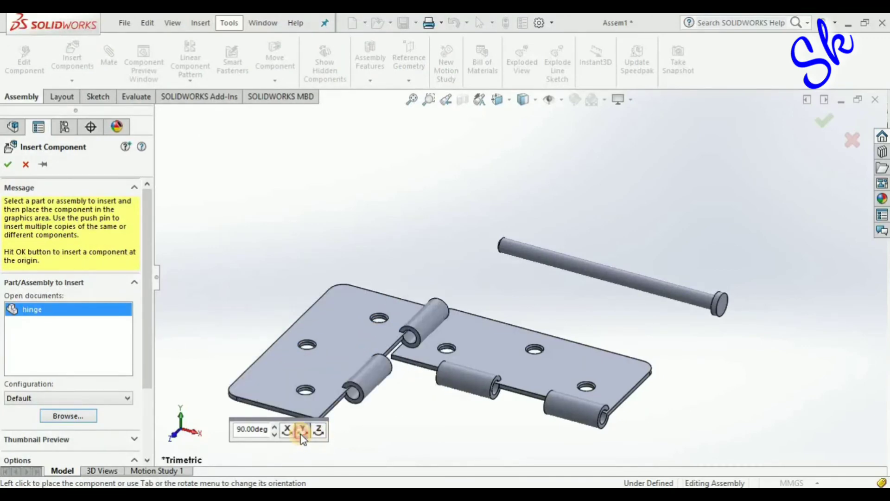
{"action": "left_click", "coordinate": [302, 432]}
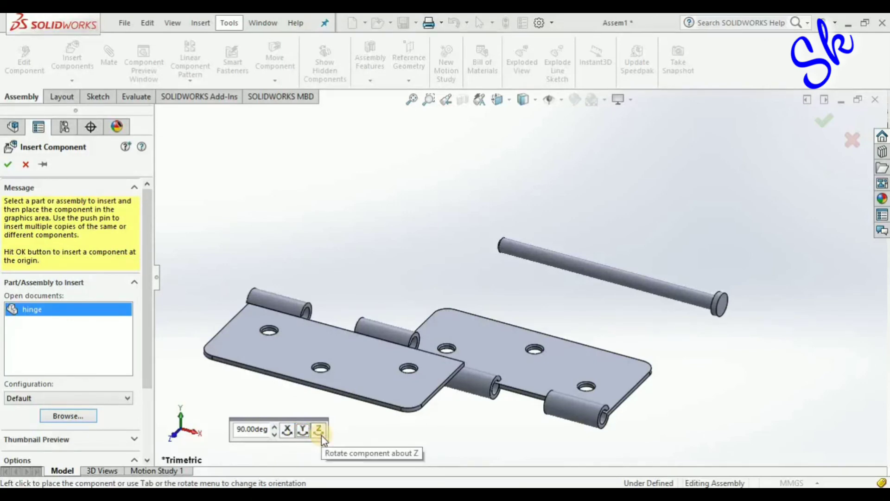
{"action": "left_click", "coordinate": [320, 431]}
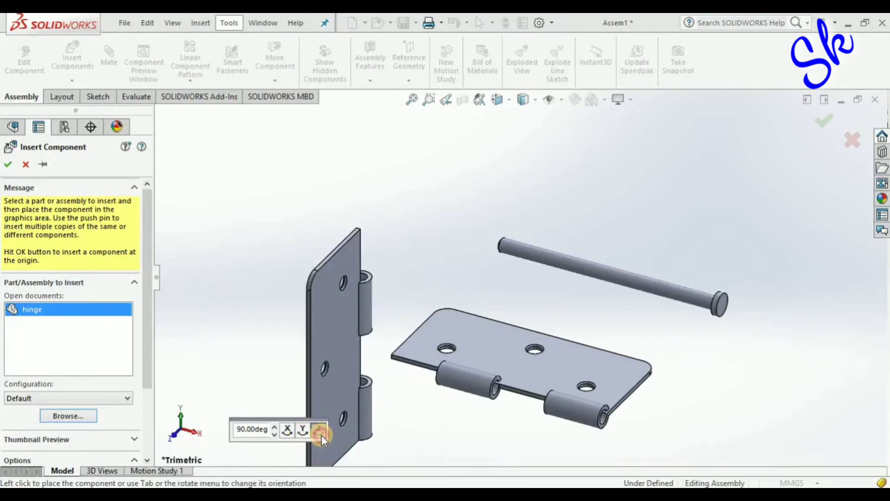
{"action": "left_click", "coordinate": [320, 432]}
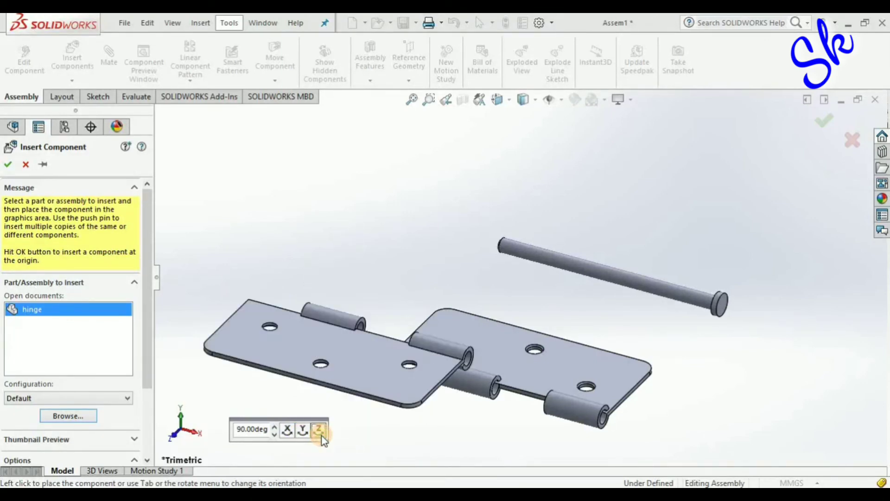
{"action": "left_click", "coordinate": [290, 431]}
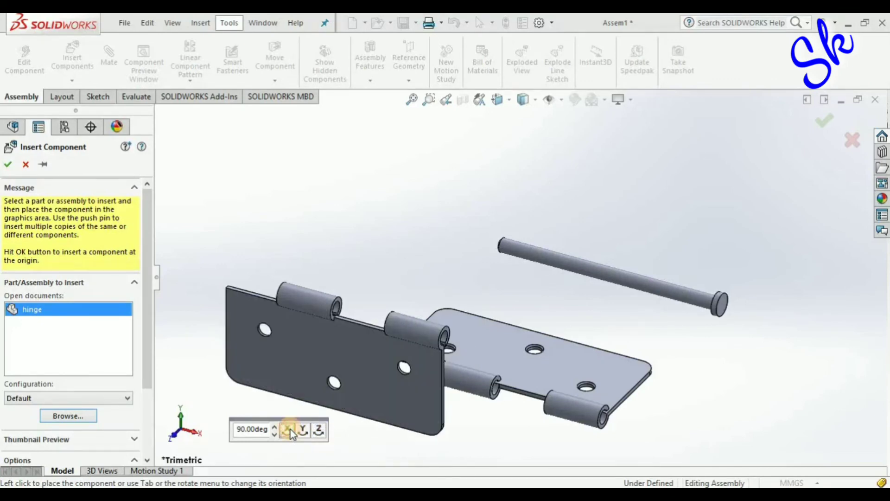
{"action": "left_click", "coordinate": [290, 430]}
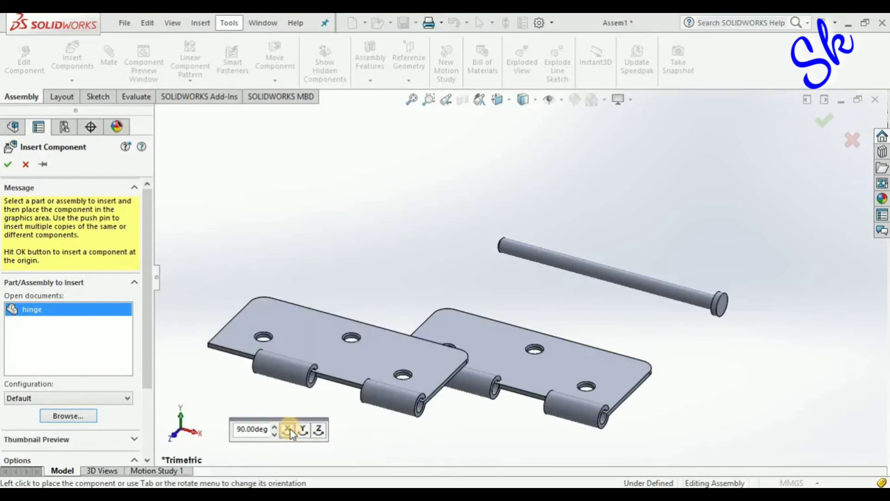
Rotate the second hinge leaf in 90-degree increments about Y and Z until its knuckles face opposite the first leaf's, and place it beside that leaf.
{"action": "left_click", "coordinate": [302, 430]}
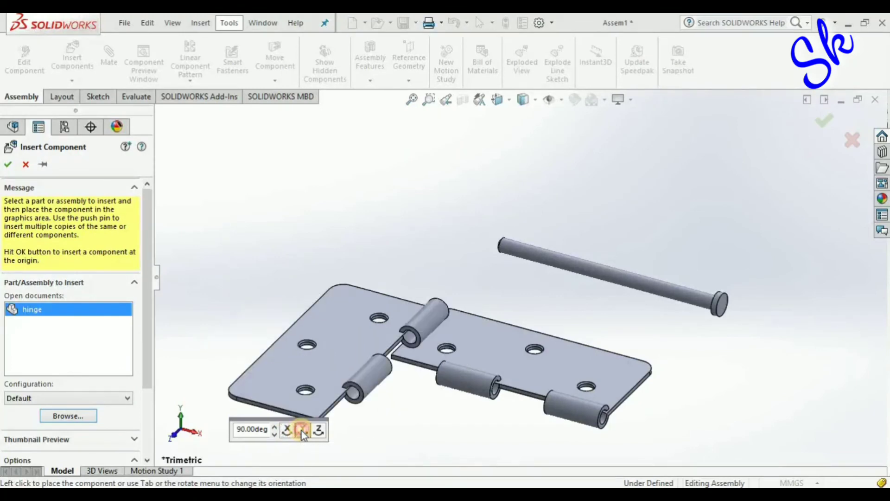
{"action": "left_click", "coordinate": [302, 430]}
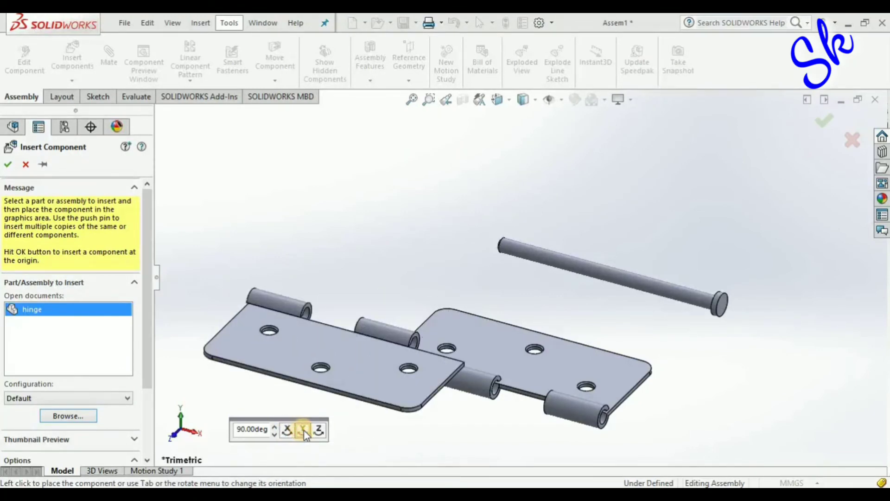
{"action": "left_click", "coordinate": [320, 430]}
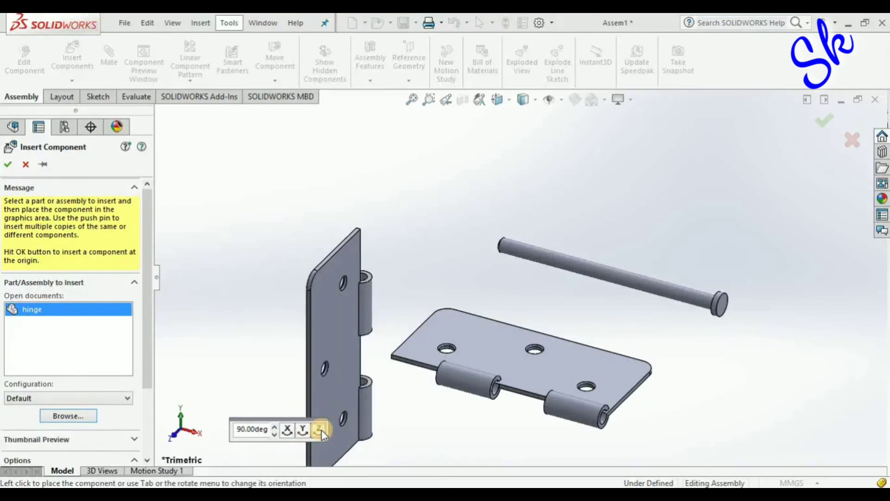
{"action": "left_click", "coordinate": [320, 431]}
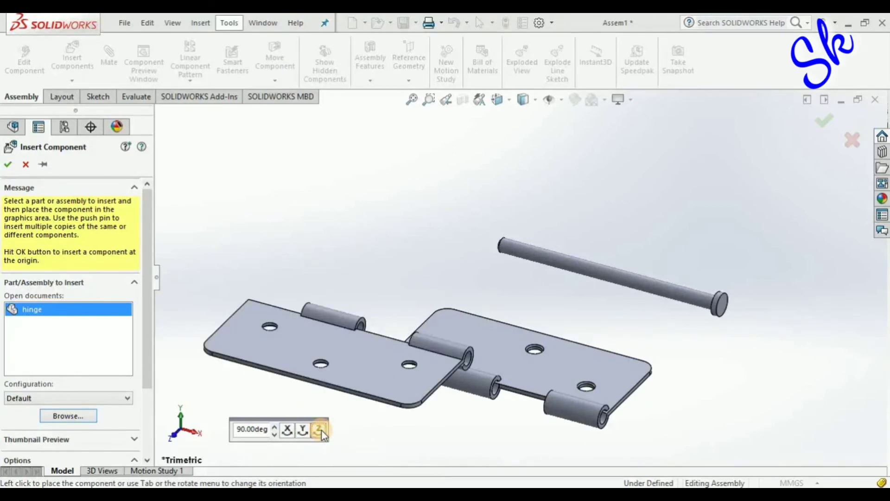
{"action": "left_click", "coordinate": [320, 431]}
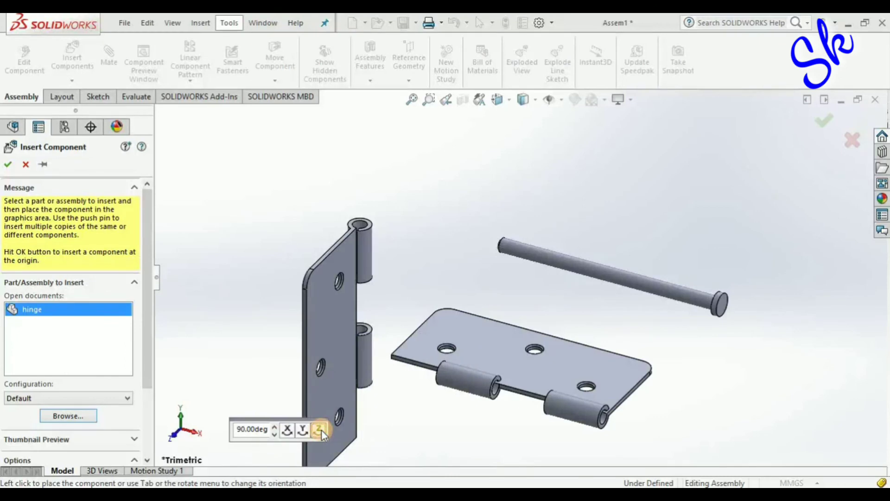
{"action": "left_click", "coordinate": [320, 430]}
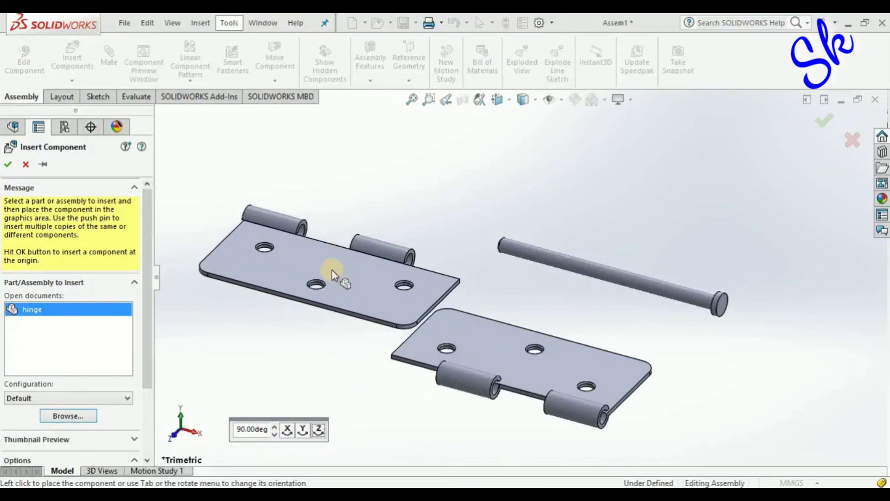
{"action": "left_click", "coordinate": [332, 271]}
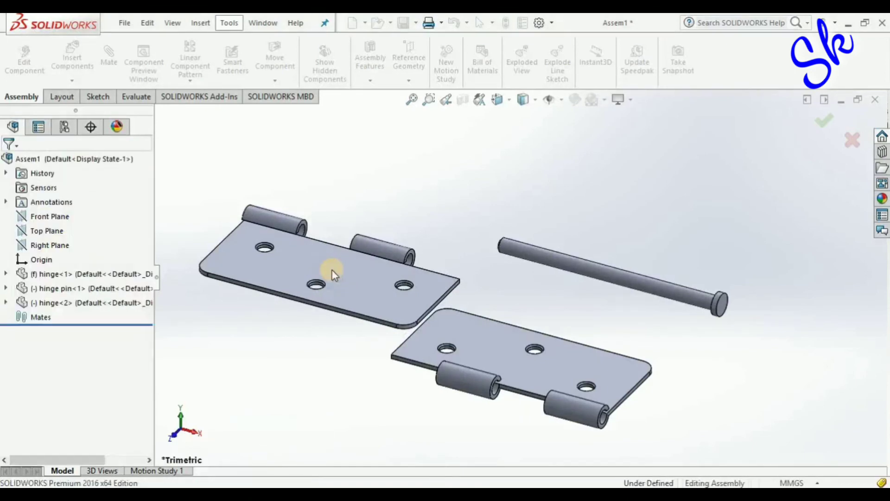
{"action": "left_click", "coordinate": [516, 286]}
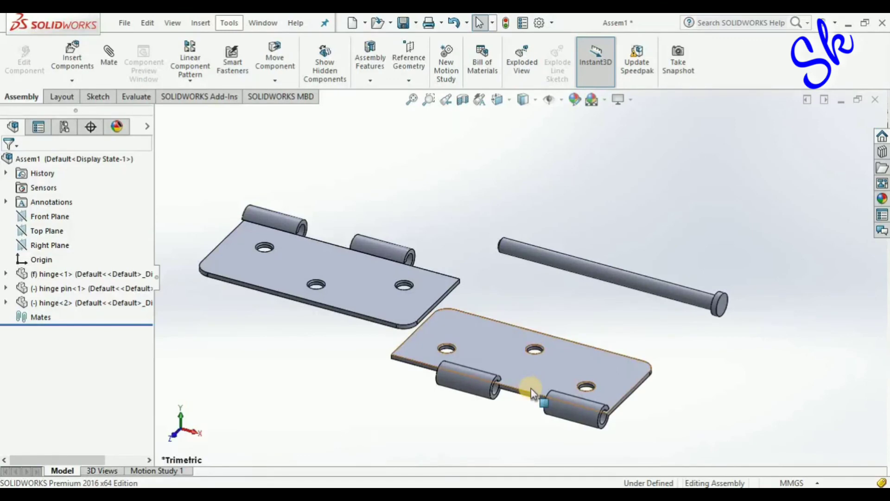
Add a concentric mate between the first leaf's knuckle bore nearest the pin head and the hinge pin's cylindrical shank.
{"action": "scroll", "coordinate": [532, 393], "scroll_direction": "down", "scroll_amount": 3}
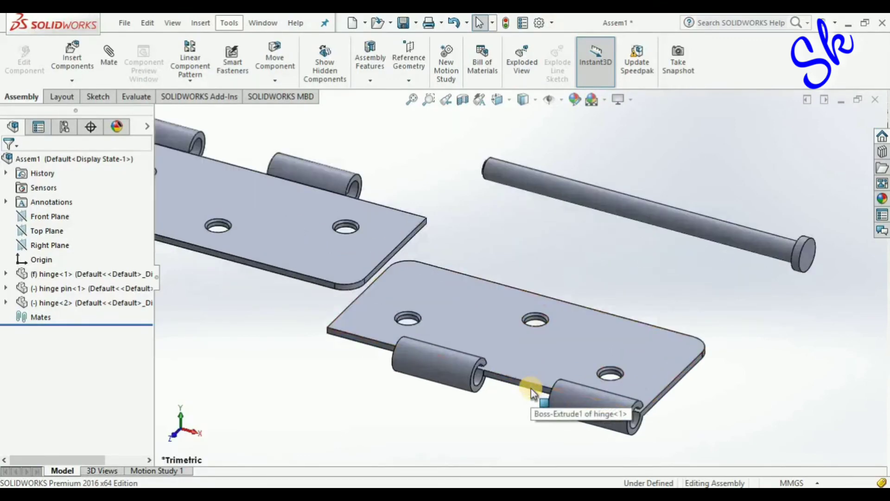
{"action": "scroll", "coordinate": [532, 393], "scroll_direction": "down", "scroll_amount": 5}
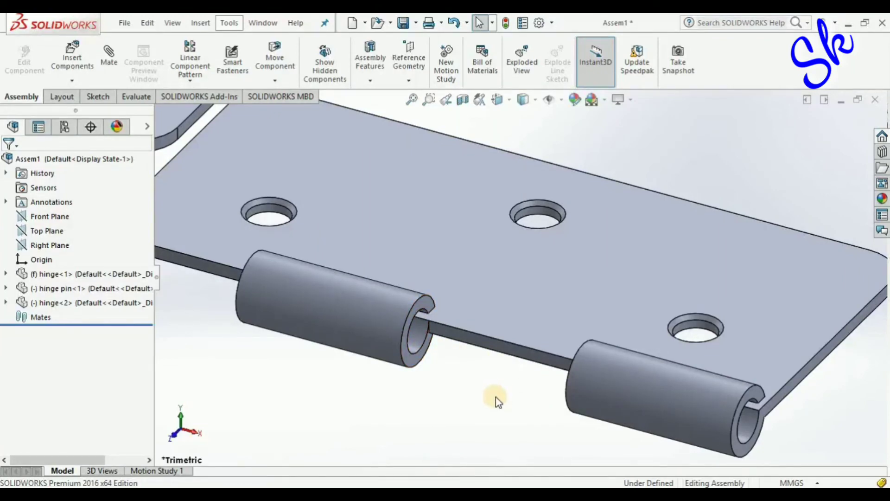
{"action": "scroll", "coordinate": [496, 398], "scroll_direction": "up", "scroll_amount": 5}
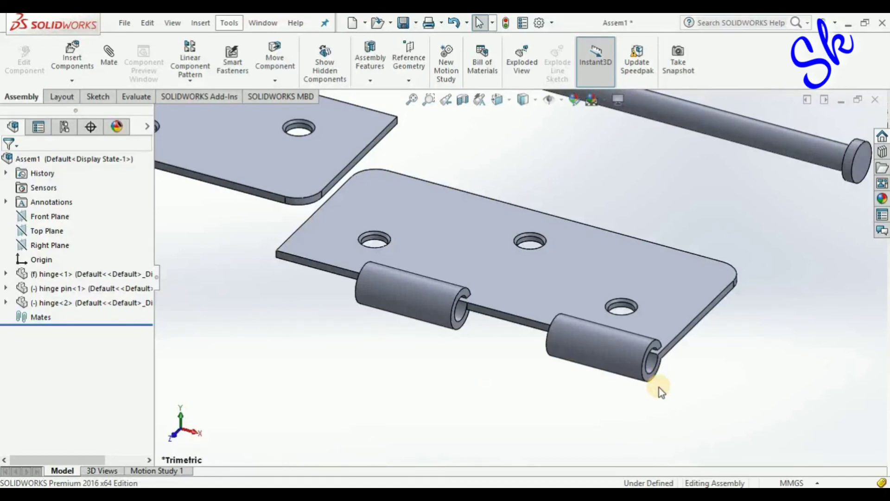
{"action": "middle_click_drag", "start_coordinate": [658, 387], "coordinate": [616, 396]}
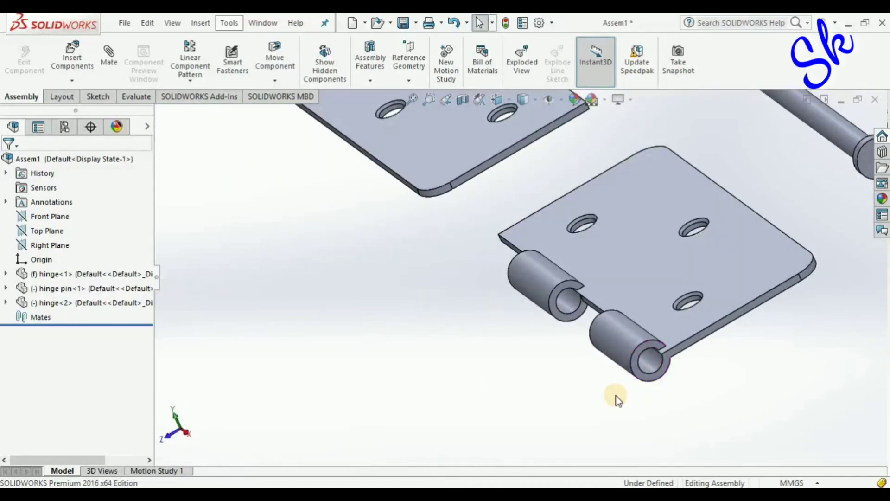
{"action": "left_click", "coordinate": [650, 362]}
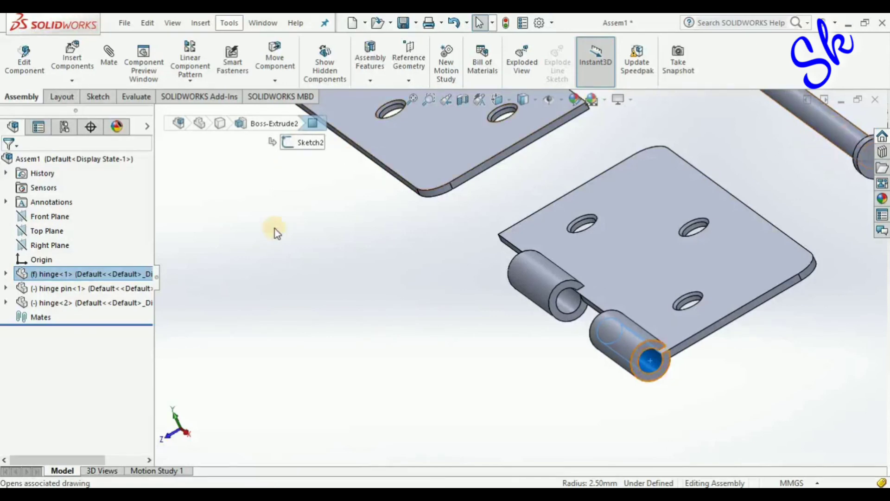
{"action": "left_click", "coordinate": [206, 151]}
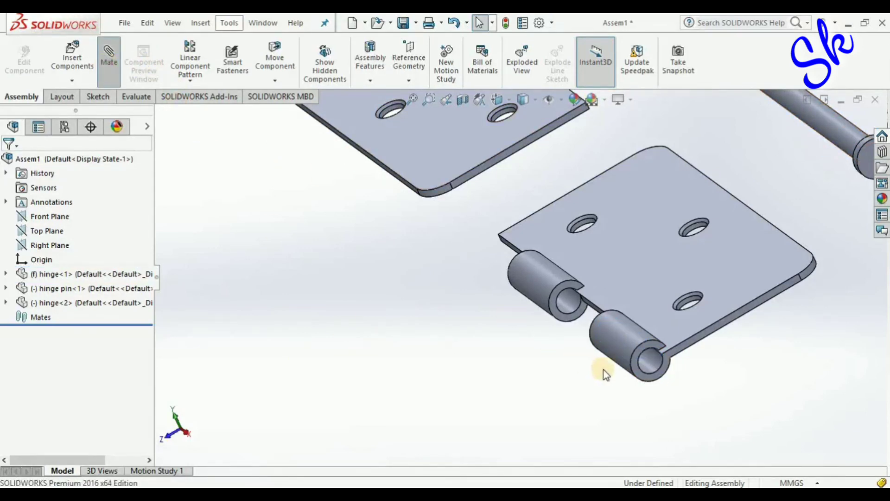
{"action": "left_click", "coordinate": [649, 363]}
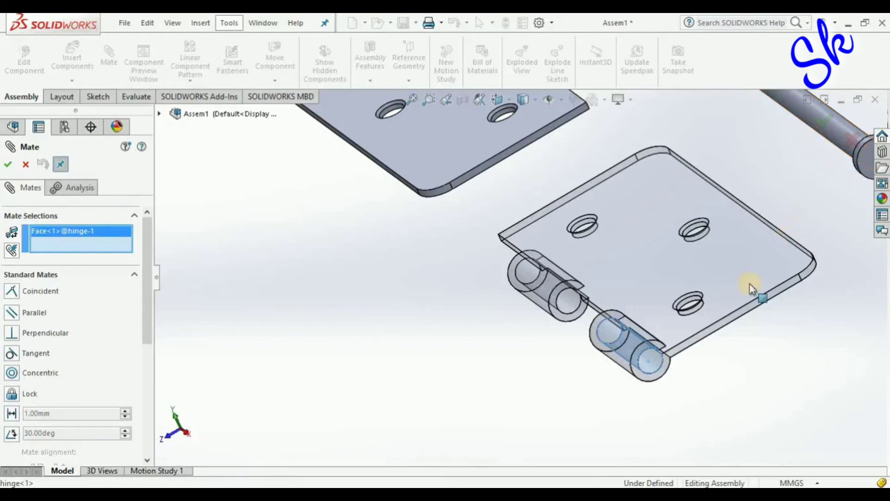
{"action": "scroll", "coordinate": [736, 293], "scroll_direction": "up", "scroll_amount": 4}
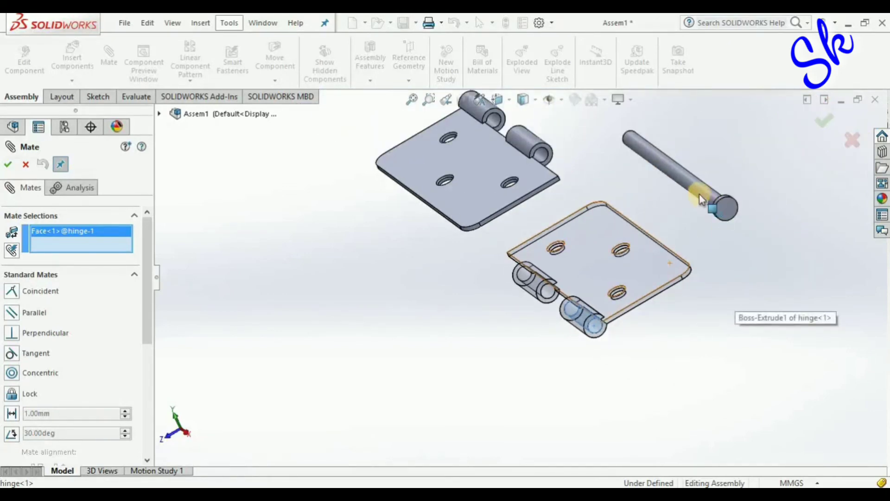
{"action": "left_click", "coordinate": [700, 191]}
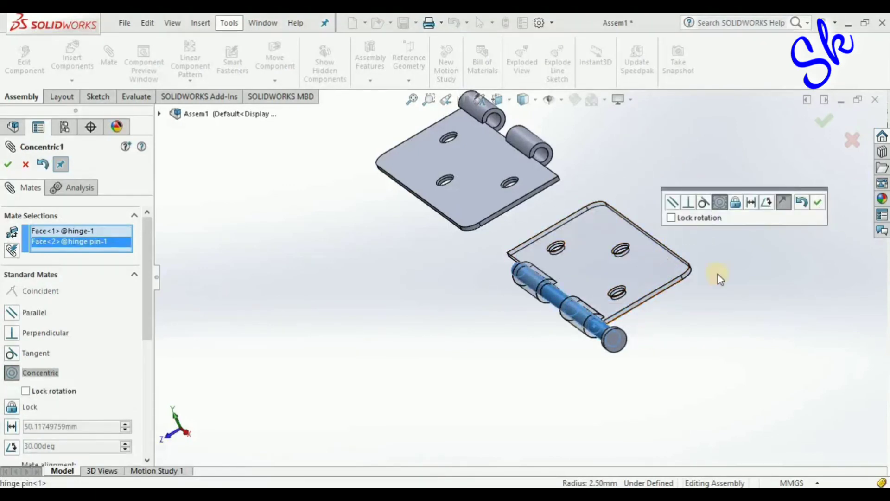
{"action": "left_click", "coordinate": [818, 202]}
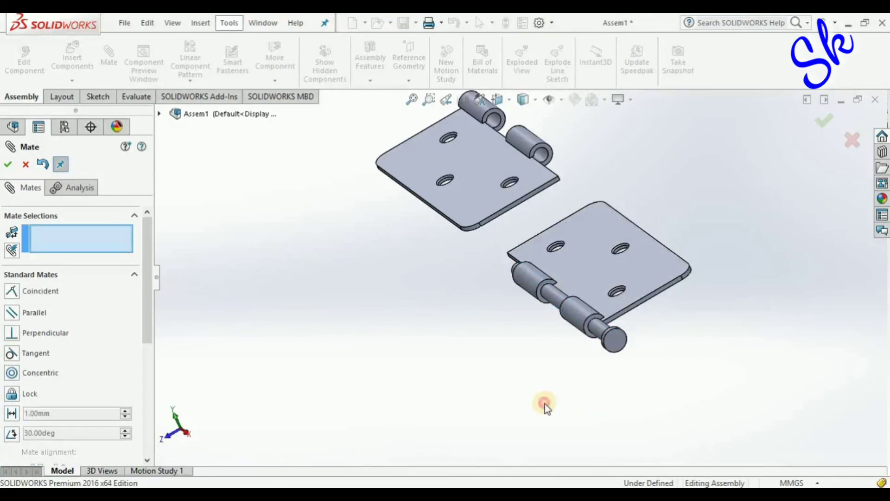
Add a concentric mate between a knuckle bore of the second leaf and the hinge pin's shank.
{"action": "middle_click_drag", "start_coordinate": [546, 408], "coordinate": [592, 401]}
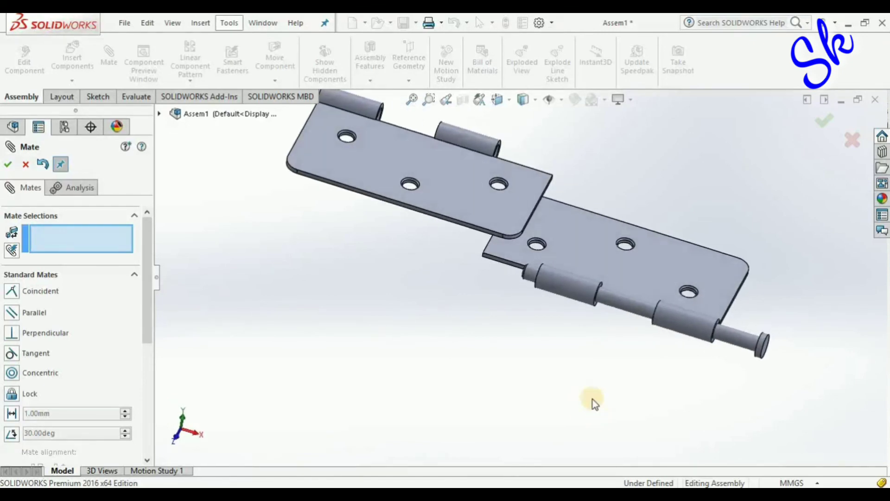
{"action": "middle_click_drag", "start_coordinate": [619, 232], "coordinate": [576, 243]}
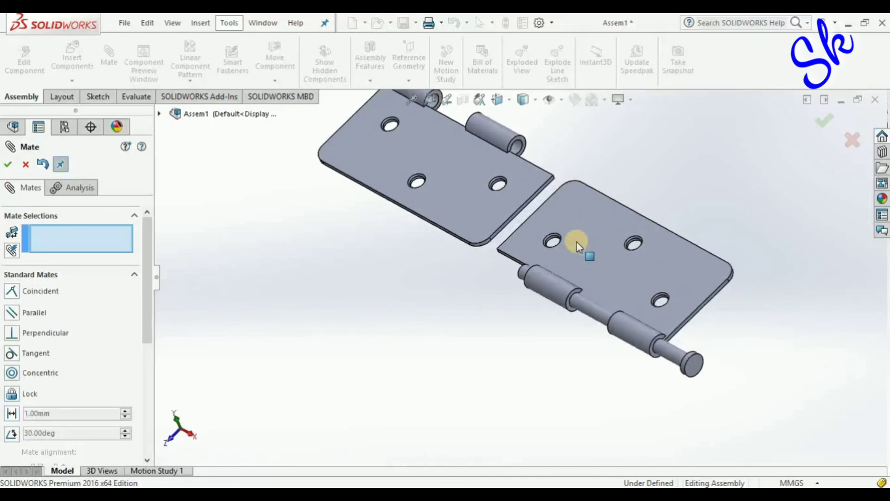
{"action": "scroll", "coordinate": [543, 164], "scroll_direction": "down", "scroll_amount": 2}
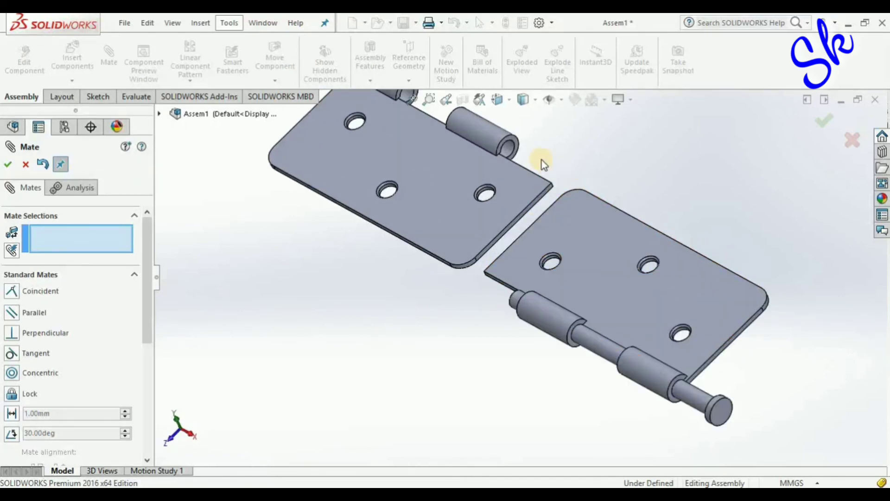
{"action": "left_click", "coordinate": [502, 157]}
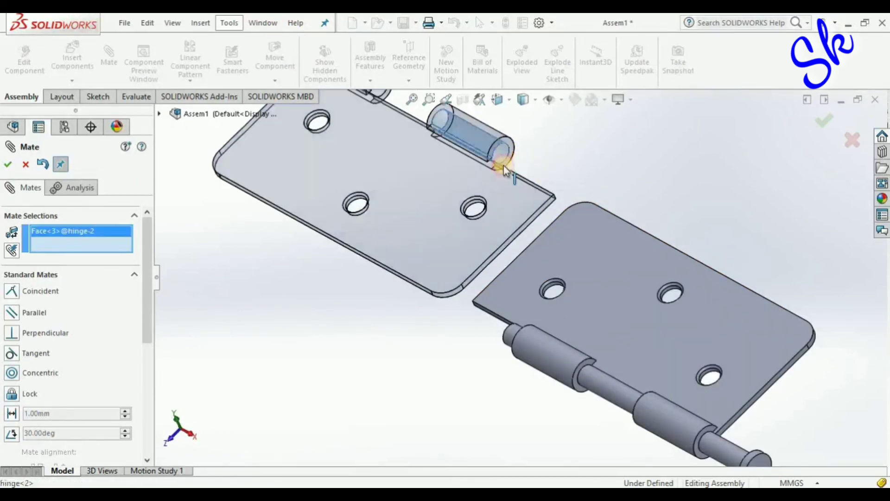
{"action": "left_click", "coordinate": [599, 387]}
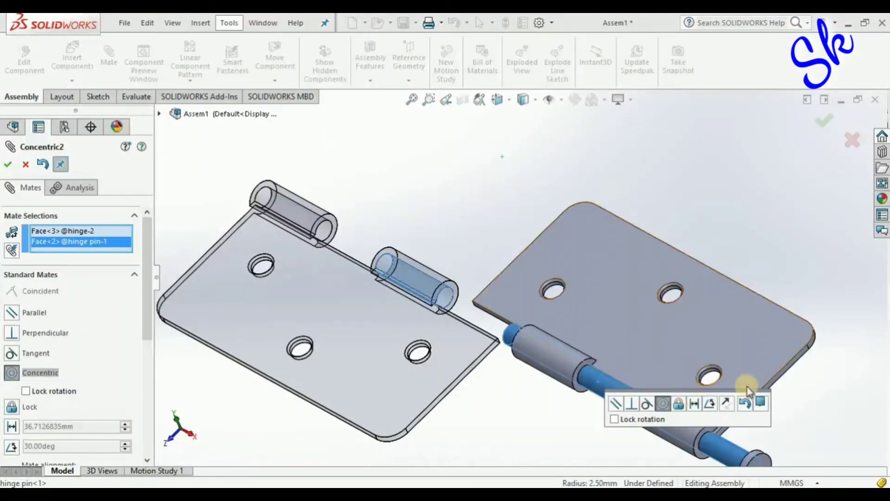
{"action": "left_click", "coordinate": [763, 404]}
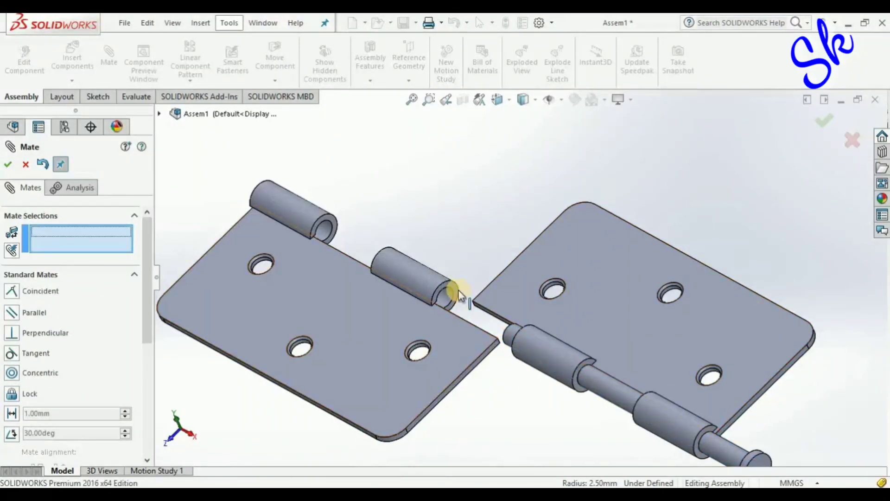
Add a coincident mate between the second leaf's knuckle end face and the facing inner end face of the first leaf's knuckle nearest the pin head.
{"action": "left_click", "coordinate": [452, 288]}
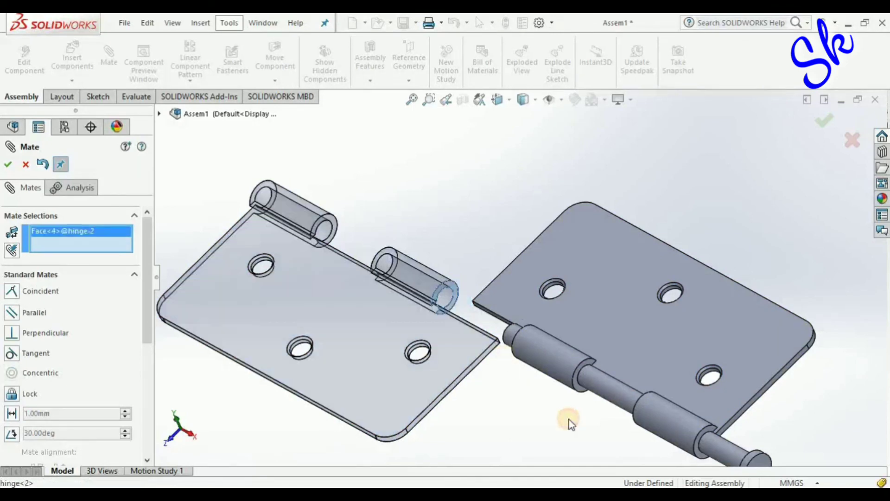
{"action": "middle_click_drag", "start_coordinate": [569, 419], "coordinate": [647, 433]}
{"action": "scroll", "coordinate": [648, 431], "scroll_direction": "down", "scroll_amount": 5}
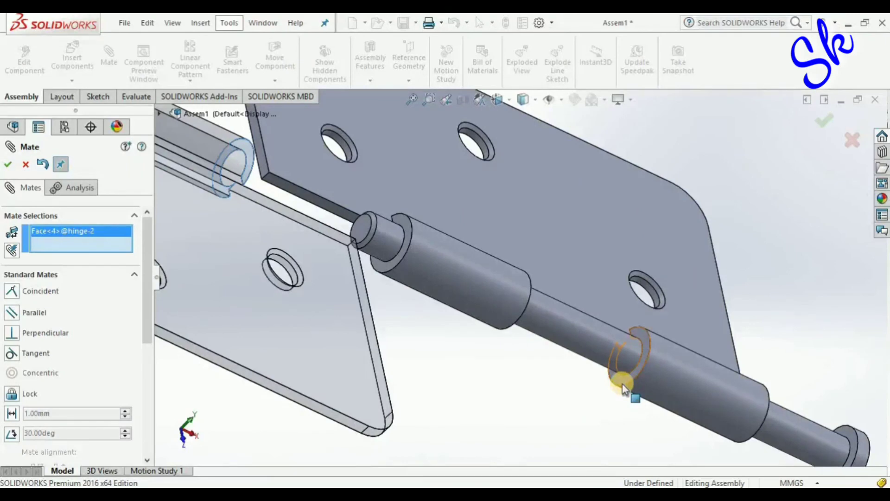
{"action": "left_click", "coordinate": [623, 387]}
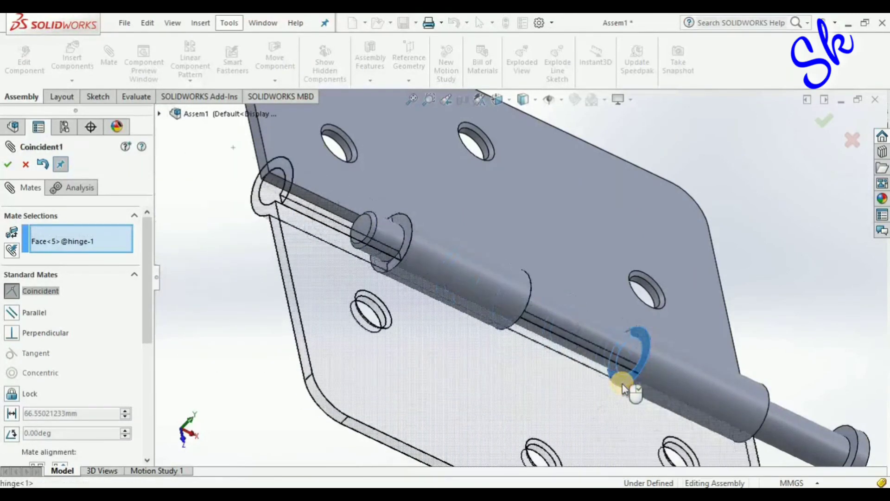
{"action": "left_click", "coordinate": [622, 387]}
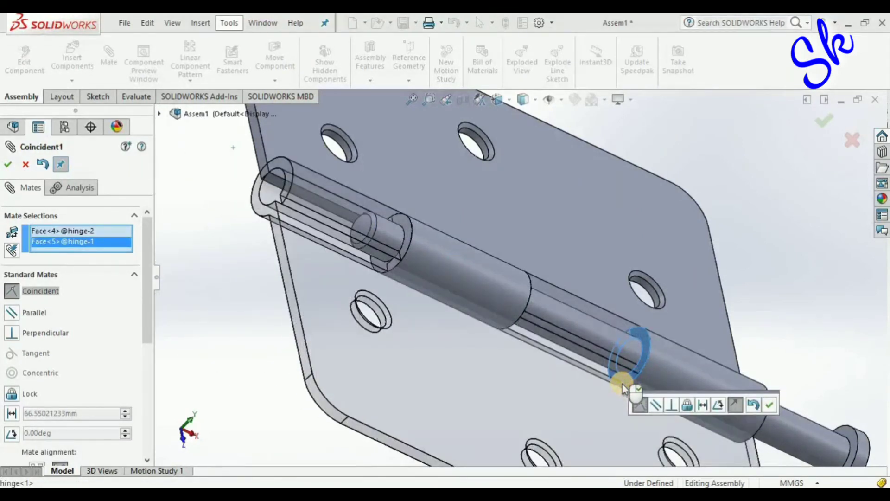
{"action": "left_click", "coordinate": [770, 408]}
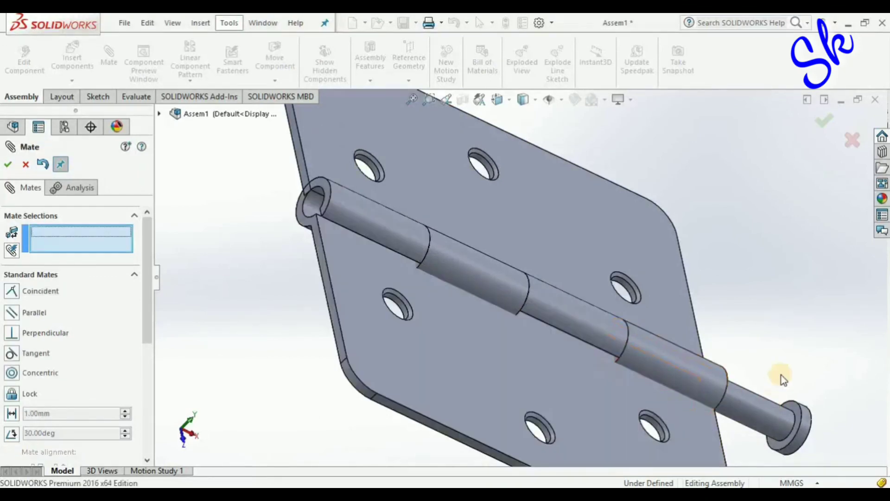
Add a coincident mate between the inner face of the pin head and the first leaf's outer knuckle end face, and finish mating.
{"action": "left_click", "coordinate": [799, 414]}
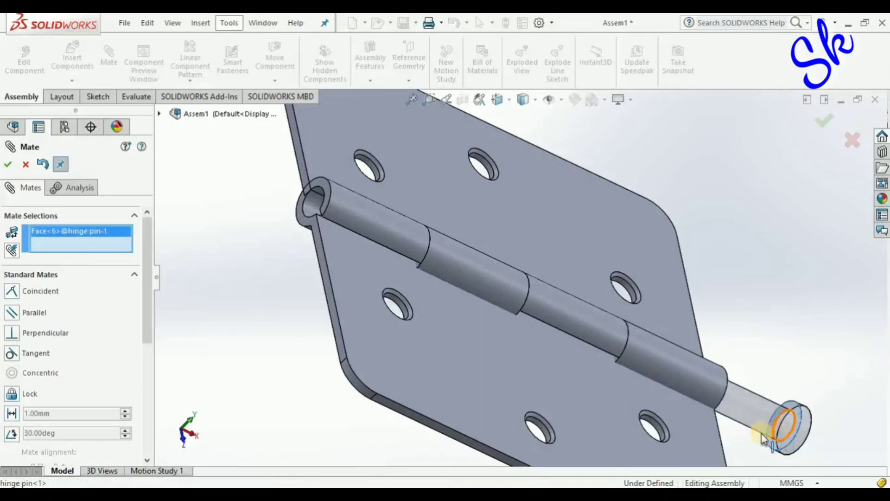
{"action": "middle_click_drag", "start_coordinate": [751, 439], "coordinate": [683, 376]}
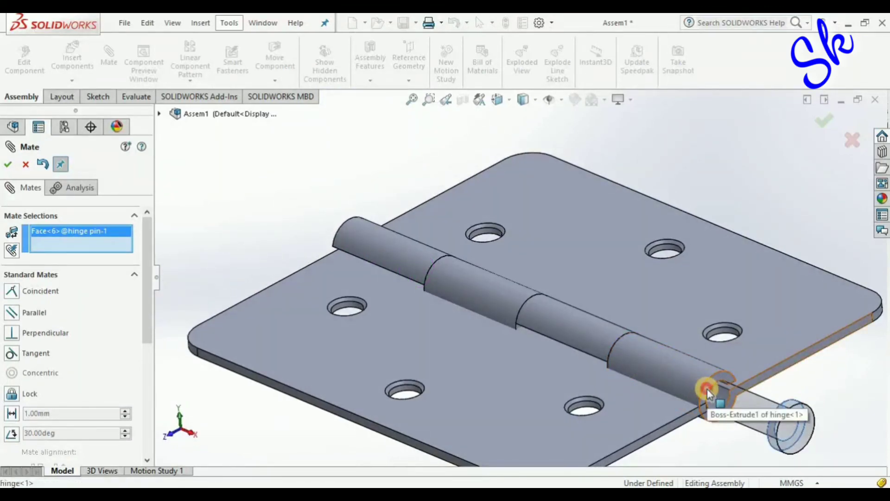
{"action": "left_click", "coordinate": [708, 389]}
{"action": "left_click", "coordinate": [707, 389]}
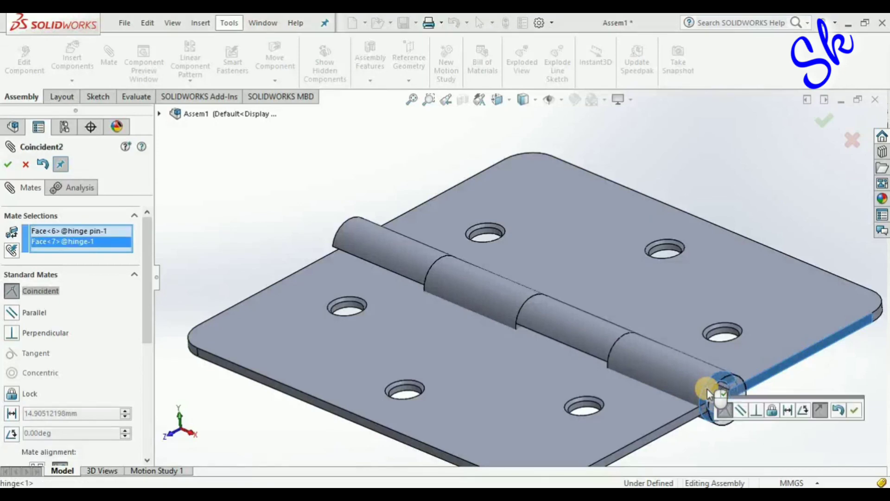
{"action": "left_click", "coordinate": [857, 414]}
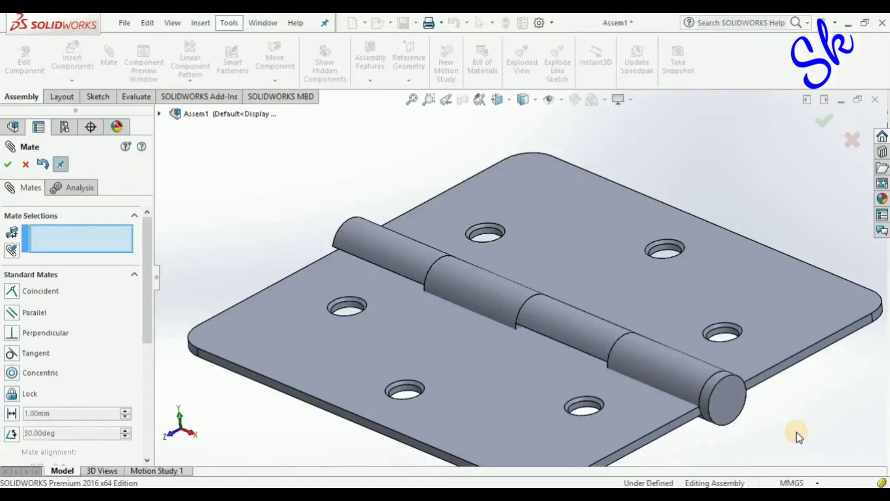
{"action": "left_click", "coordinate": [13, 162]}
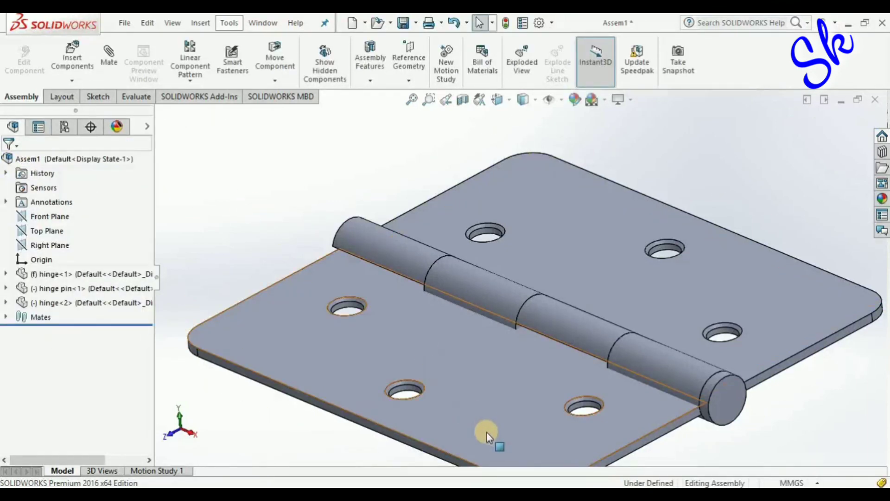
Swing the second leaf about the pin until it folds up over the first leaf, and inspect the hinge from the pin's open end.
{"action": "left_click_drag", "start_coordinate": [485, 433], "coordinate": [679, 224]}
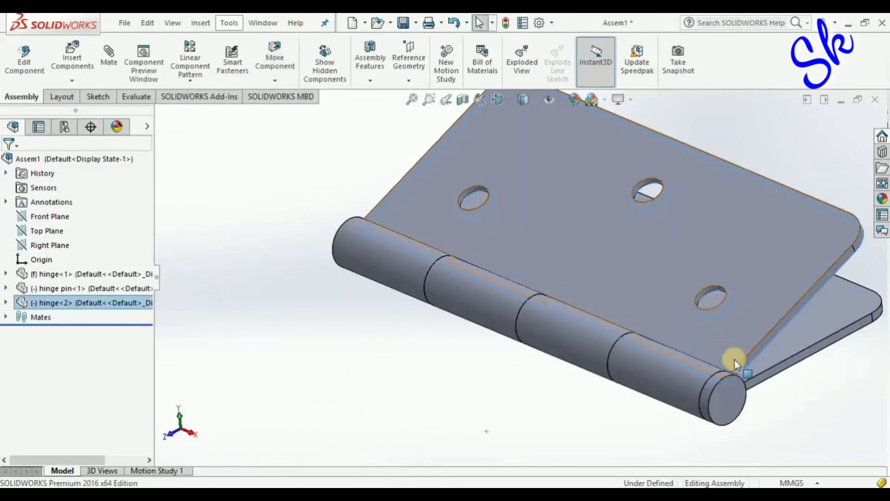
{"action": "left_click", "coordinate": [789, 416]}
{"action": "middle_click_drag", "start_coordinate": [789, 420], "coordinate": [490, 420]}
{"action": "scroll", "coordinate": [727, 393], "scroll_direction": "up", "scroll_amount": 3}
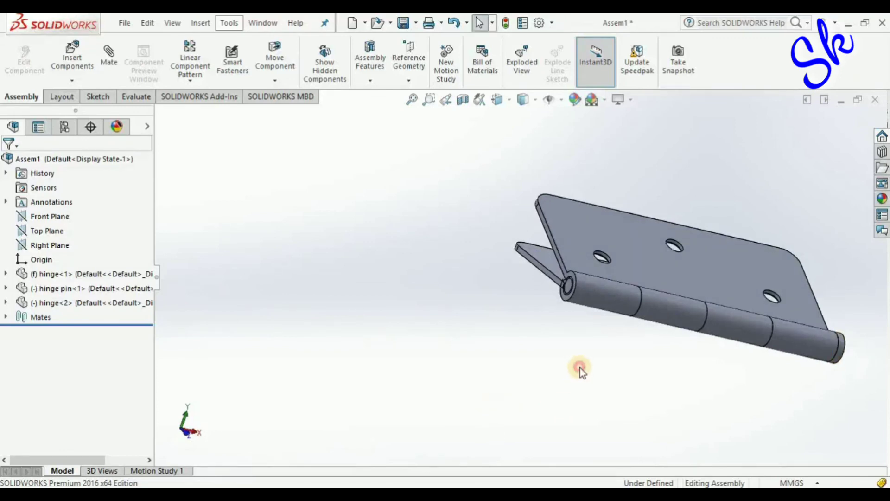
{"action": "scroll", "coordinate": [610, 357], "scroll_direction": "up", "scroll_amount": 2}
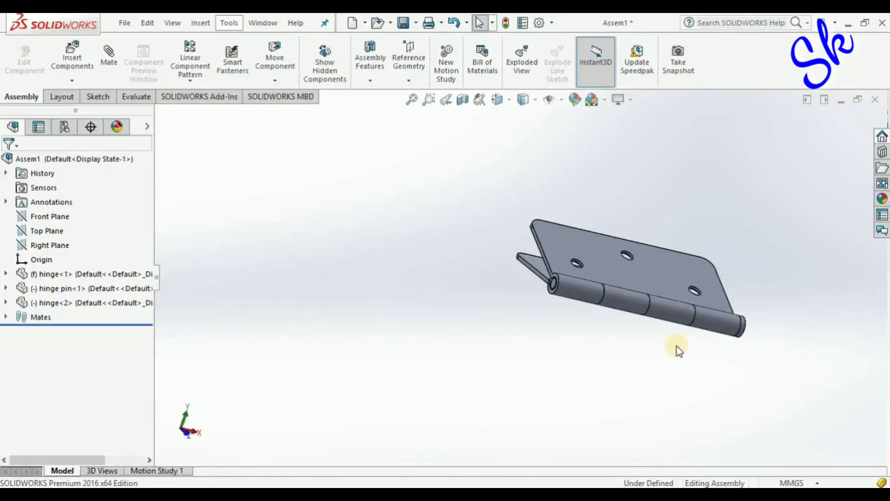
{"action": "scroll", "coordinate": [676, 346], "scroll_direction": "down", "scroll_amount": 2}
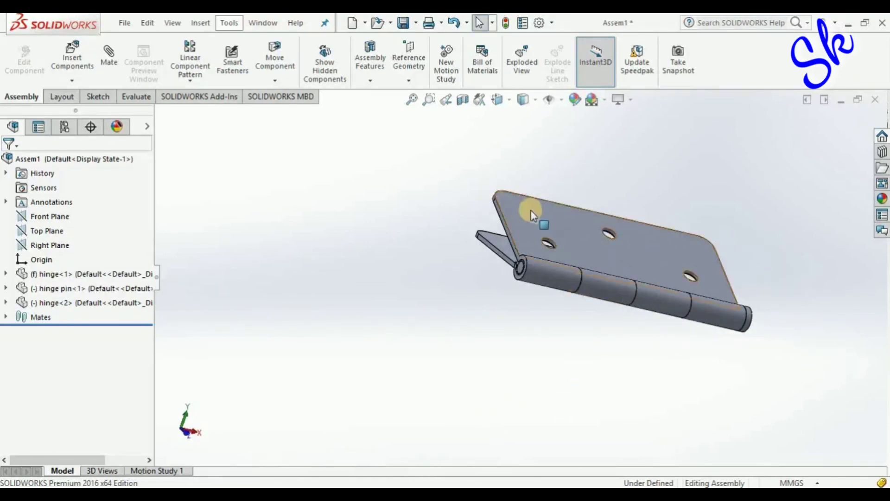
Swing the second leaf back open until it lies roughly level with the first leaf, and show the assembly in isometric view.
{"action": "left_click", "coordinate": [565, 236]}
{"action": "left_click_drag", "start_coordinate": [565, 236], "coordinate": [582, 313]}
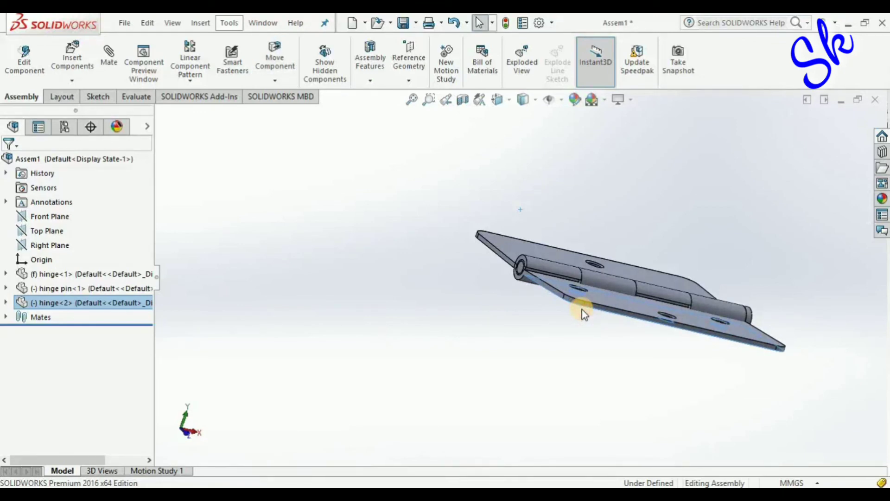
{"action": "key", "text": "ctrl+7"}
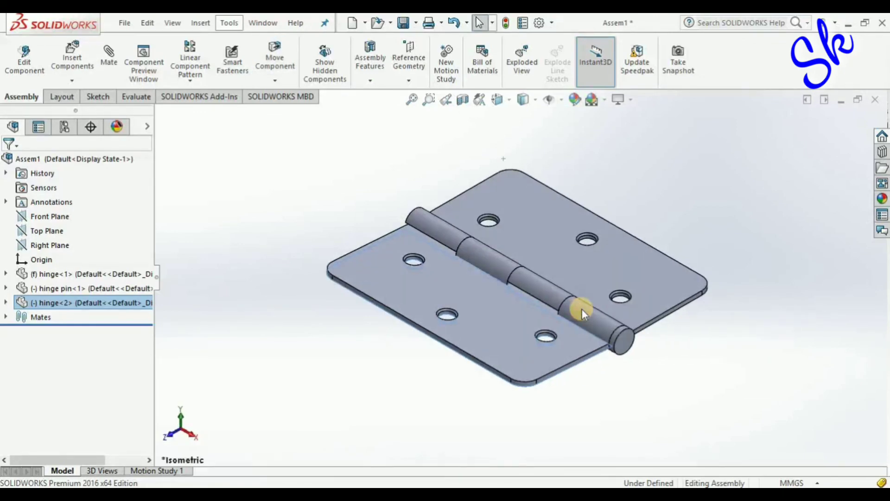
Try to move the fixed first leaf, and swing the second leaf slightly upward about the pin.
{"action": "left_click", "coordinate": [654, 282]}
{"action": "left_click_drag", "start_coordinate": [653, 281], "coordinate": [697, 361]}
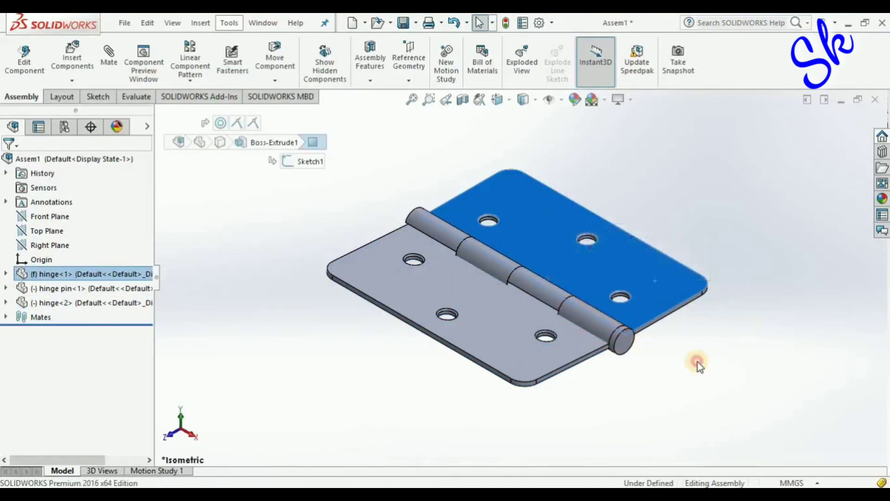
{"action": "left_click", "coordinate": [698, 363]}
{"action": "left_click_drag", "start_coordinate": [694, 292], "coordinate": [624, 257]}
{"action": "left_click", "coordinate": [603, 374]}
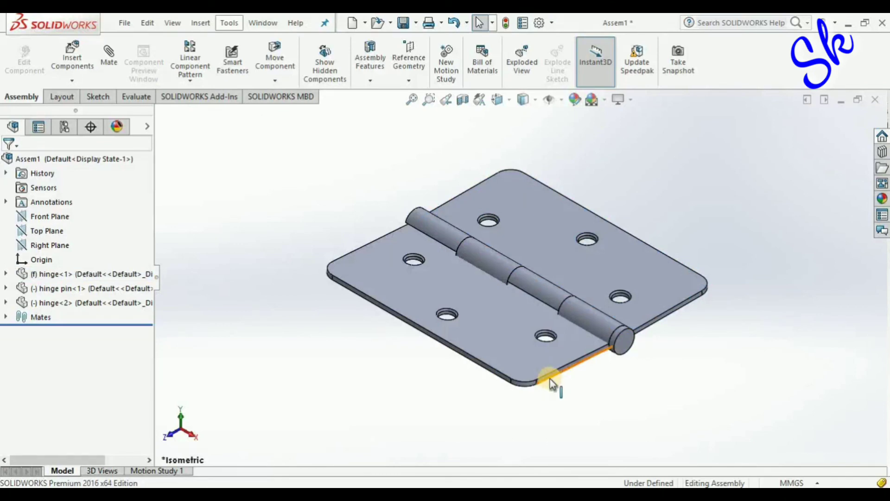
{"action": "left_click_drag", "start_coordinate": [550, 382], "coordinate": [579, 362]}
{"action": "left_click", "coordinate": [648, 410]}
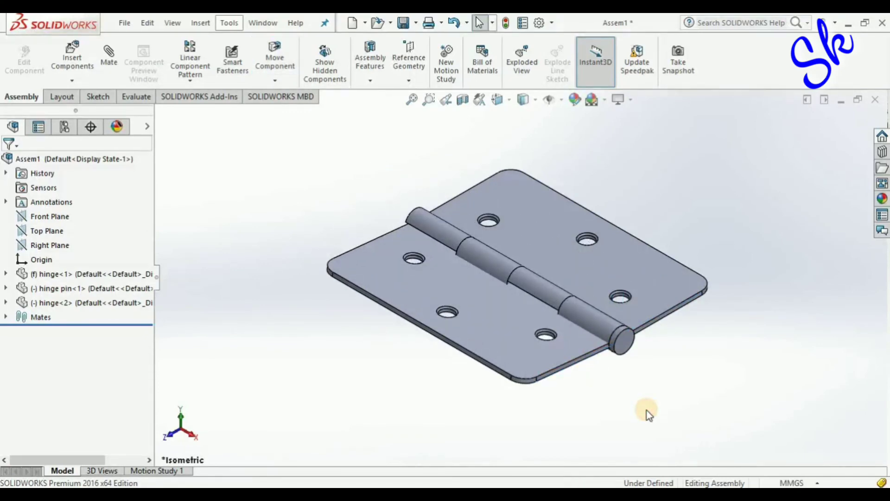